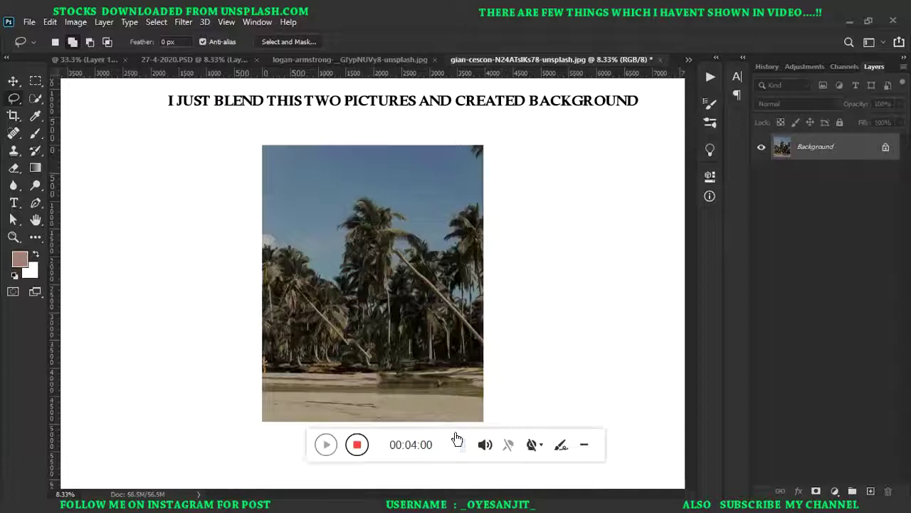
Copy the beach photo into 27-4-2020.PSD as a new layer and hide the crouching man's Layer 0
{"action": "key", "text": "v"}
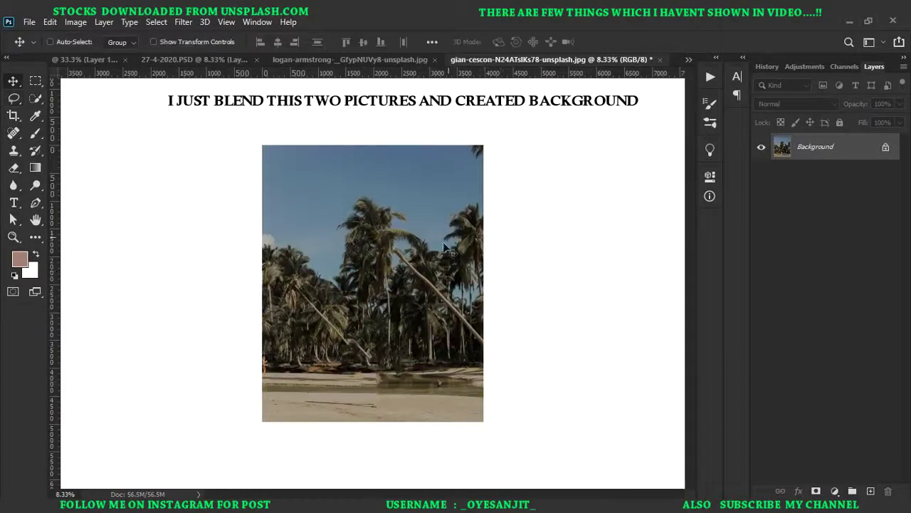
{"action": "left_click", "coordinate": [352, 60]}
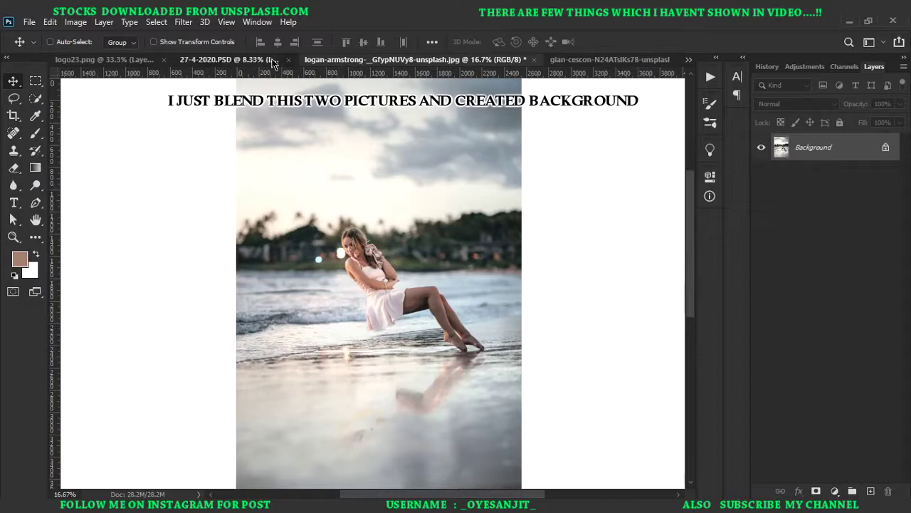
{"action": "left_click_drag", "start_coordinate": [281, 62], "coordinate": [431, 264]}
{"action": "left_click", "coordinate": [762, 147]}
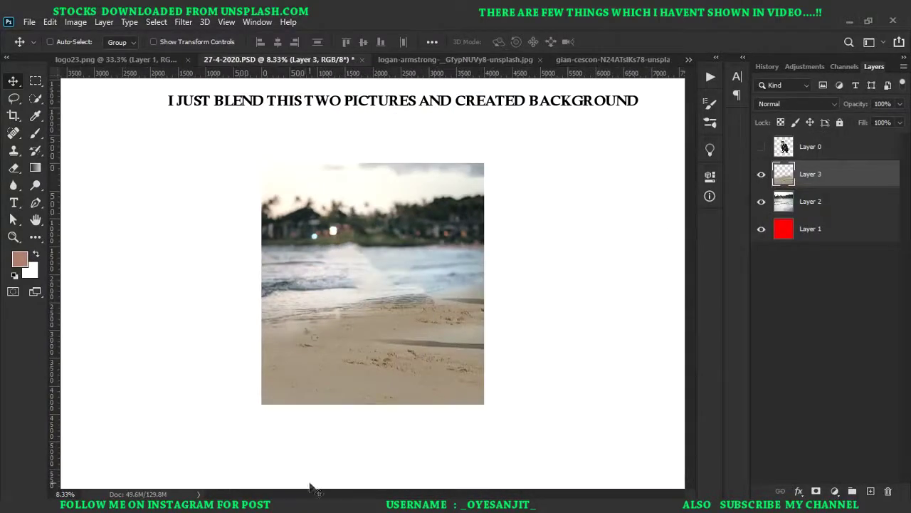
Show the crouching man again and nudge him into position on the beach
{"action": "key", "text": "ctrl+plus"}
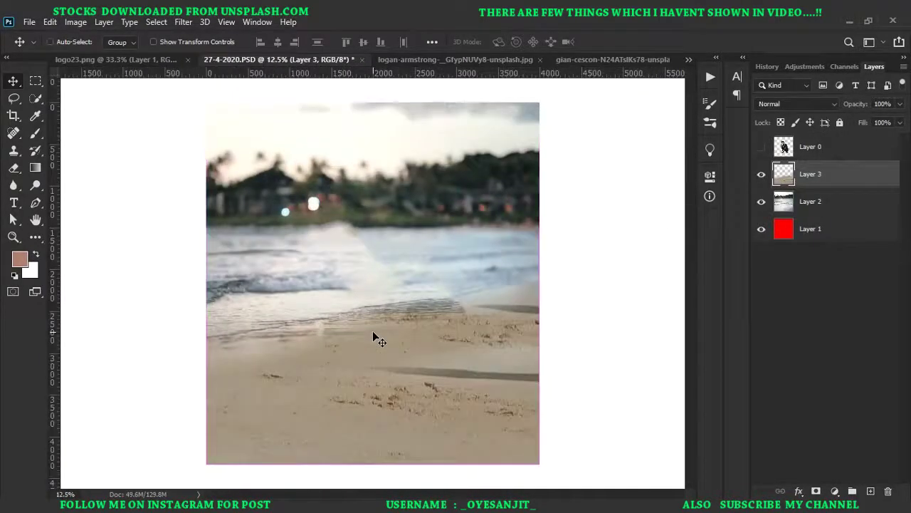
{"action": "left_click", "coordinate": [761, 146]}
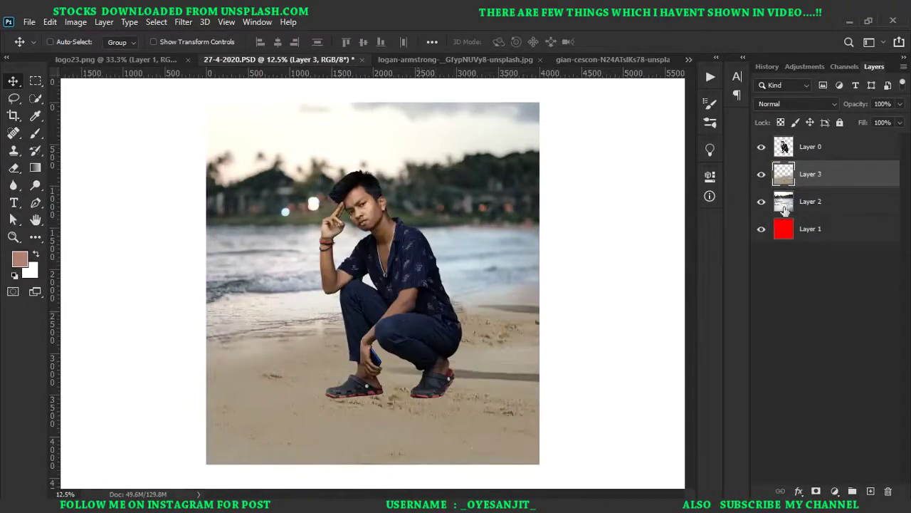
{"action": "left_click", "coordinate": [383, 311], "text": "ctrl"}
{"action": "mouse_move", "coordinate": [365, 324]}
{"action": "left_mouse_down"}
{"action": "mouse_move", "coordinate": [347, 317]}
{"action": "mouse_move", "coordinate": [398, 316]}
{"action": "left_mouse_up"}
{"action": "mouse_move", "coordinate": [355, 407]}
{"action": "left_mouse_down"}
{"action": "mouse_move", "coordinate": [404, 404]}
{"action": "mouse_move", "coordinate": [392, 402]}
{"action": "left_mouse_up"}
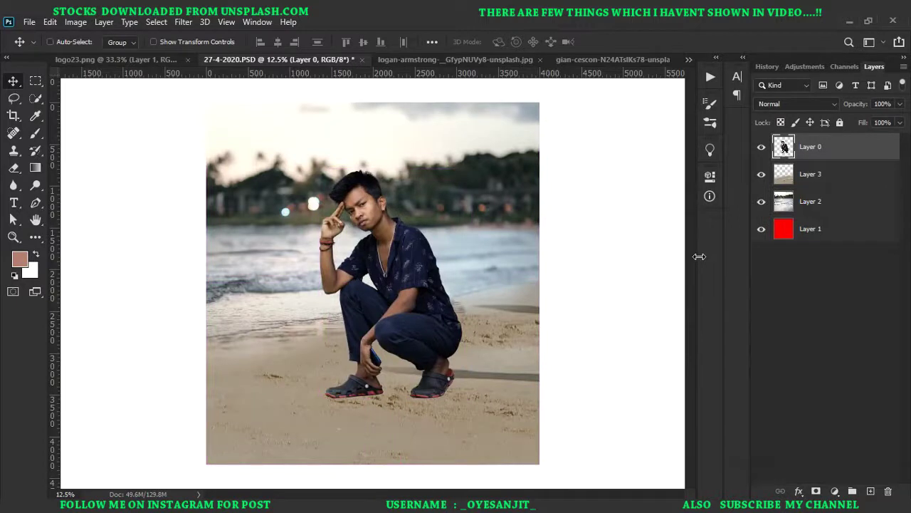
Merge beach Layer 3 down into Layer 2 and check the result by toggling its visibility
{"action": "left_click", "coordinate": [844, 178]}
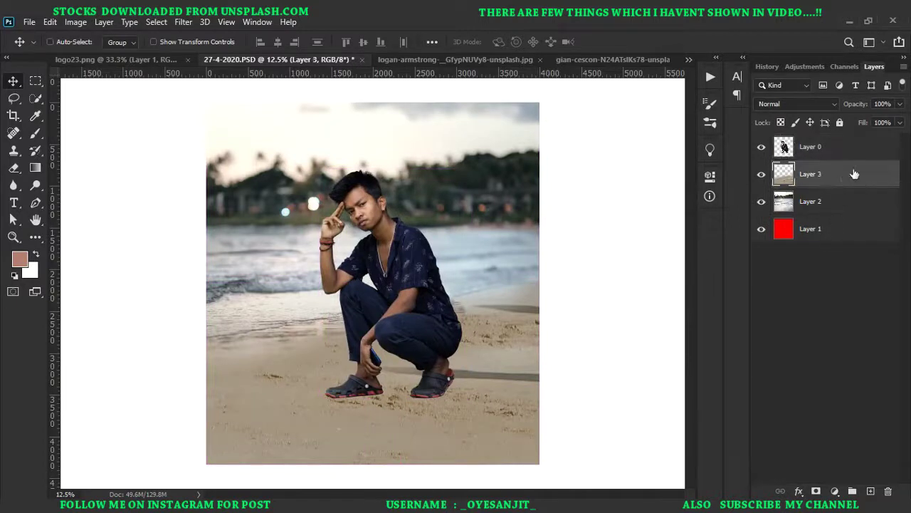
{"action": "right_click", "coordinate": [855, 174]}
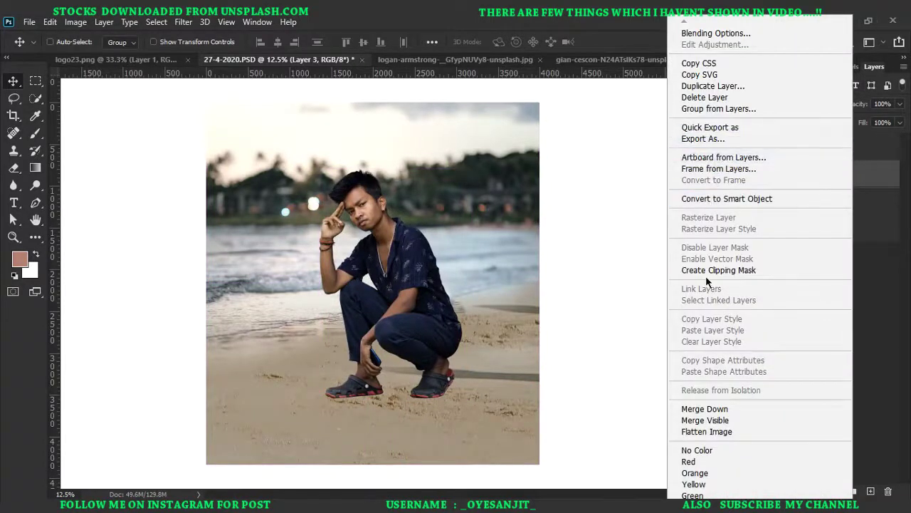
{"action": "left_click", "coordinate": [715, 409]}
{"action": "left_click", "coordinate": [760, 175]}
{"action": "left_click", "coordinate": [760, 175]}
{"action": "left_click", "coordinate": [783, 202]}
{"action": "left_click", "coordinate": [760, 174]}
Delete the red Layer 1, save, and name the beach layer 'Back ground'
{"action": "left_click", "coordinate": [760, 174]}
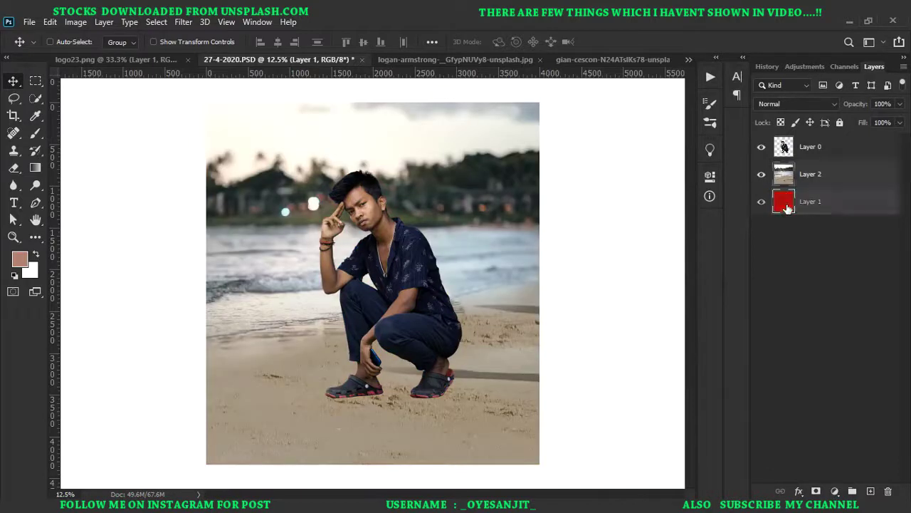
{"action": "key", "text": "Delete"}
{"action": "key", "text": "ctrl+s"}
{"action": "type", "text": "Back ground"}
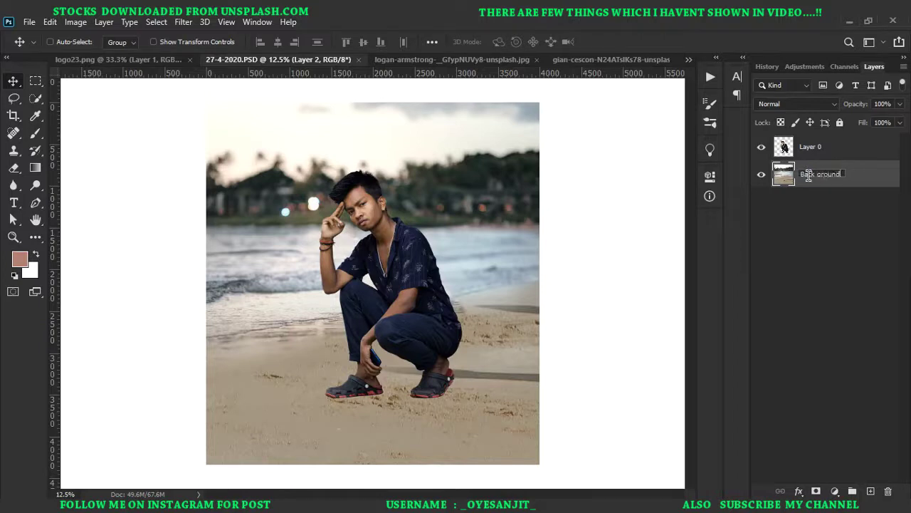
{"action": "key", "text": "Return"}
Rename Layer 0 to 'Model', undoing an accidental duplicate
{"action": "double_click", "coordinate": [812, 148]}
{"action": "type", "text": "Model"}
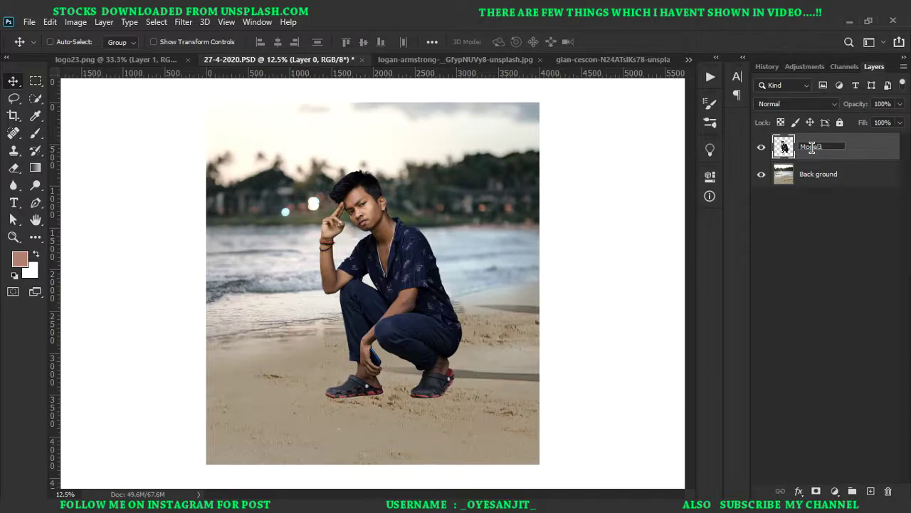
{"action": "key", "text": "Return"}
{"action": "key", "text": "ctrl+j"}
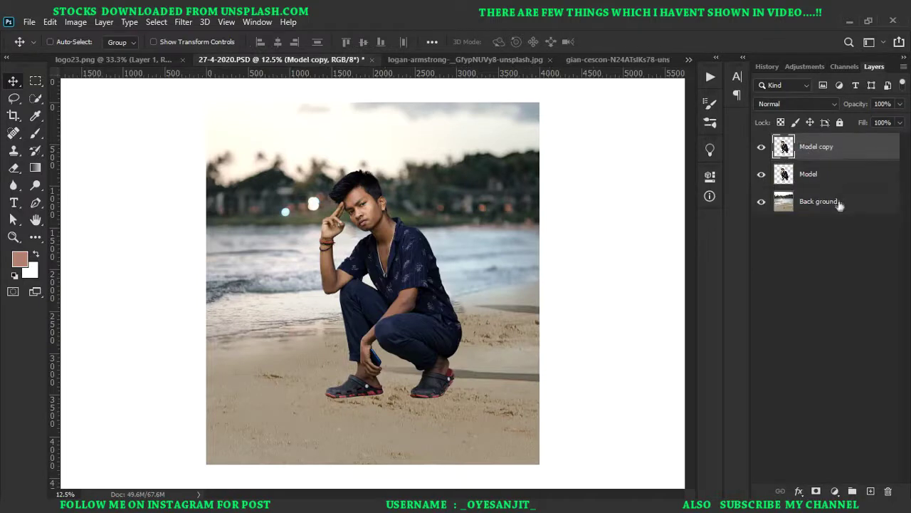
{"action": "left_click", "coordinate": [840, 202]}
{"action": "key", "text": "ctrl+z"}
Duplicate the Model and Back ground layers
{"action": "right_click", "coordinate": [853, 150]}
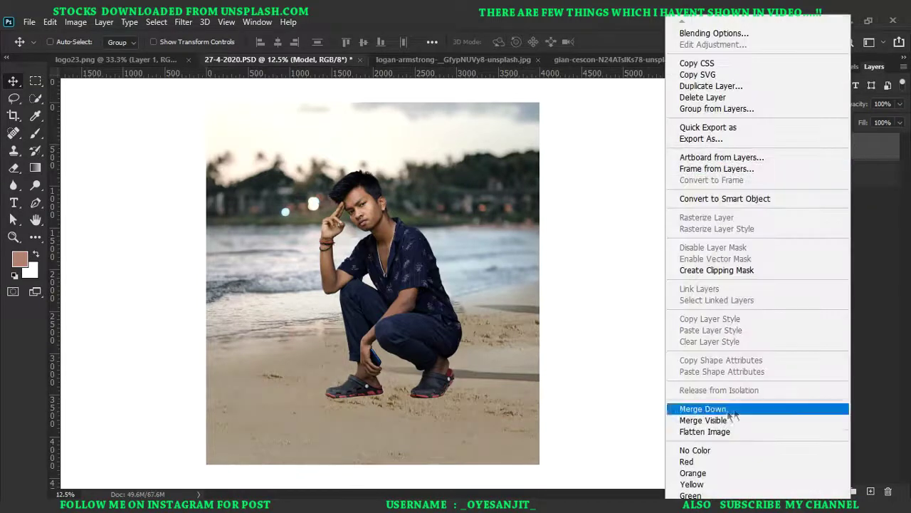
{"action": "left_click", "coordinate": [870, 227]}
{"action": "left_click_drag", "start_coordinate": [873, 146], "coordinate": [872, 490]}
{"action": "left_click_drag", "start_coordinate": [834, 204], "coordinate": [871, 482]}
Move Model copy and Back ground copy to the bottom of the layer stack
{"action": "left_click_drag", "start_coordinate": [831, 149], "coordinate": [826, 263]}
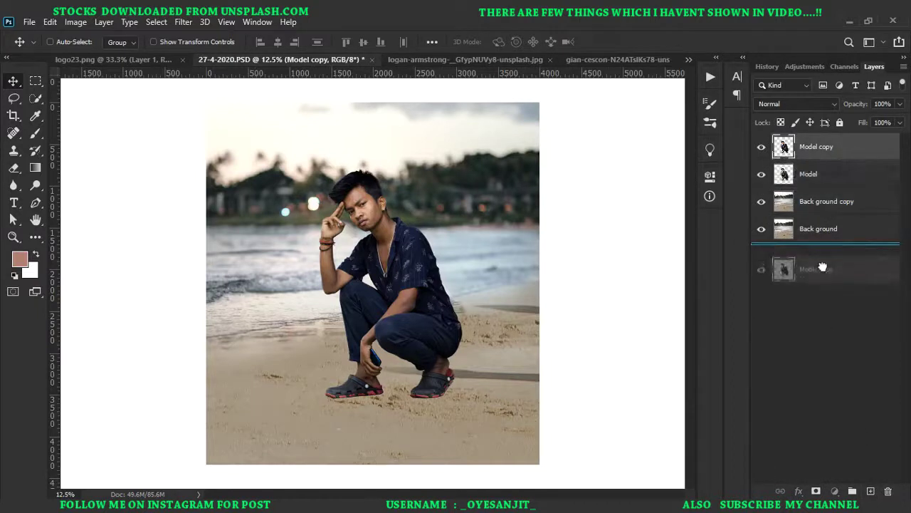
{"action": "left_click", "coordinate": [854, 178]}
{"action": "left_click_drag", "start_coordinate": [855, 178], "coordinate": [826, 239]}
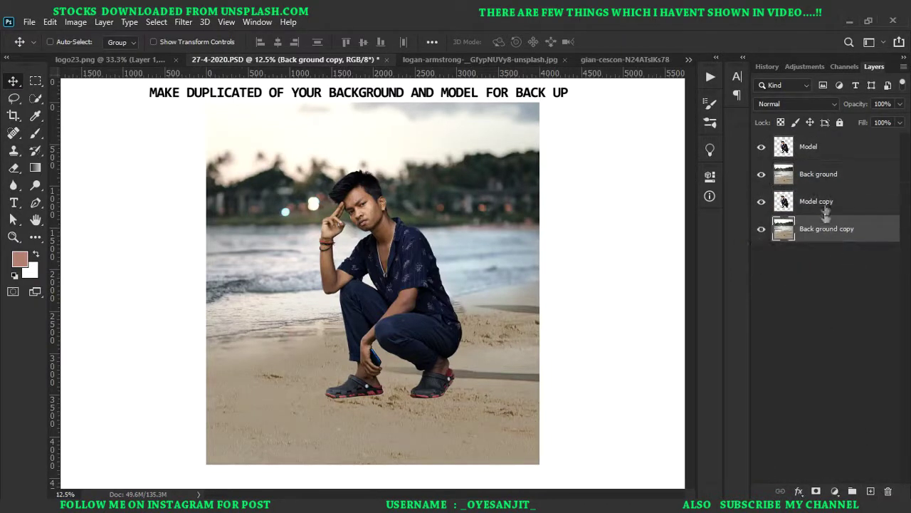
Select both copy layers and group them together into Group 1
{"action": "left_click", "coordinate": [843, 202], "text": "ctrl"}
{"action": "right_click", "coordinate": [849, 226]}
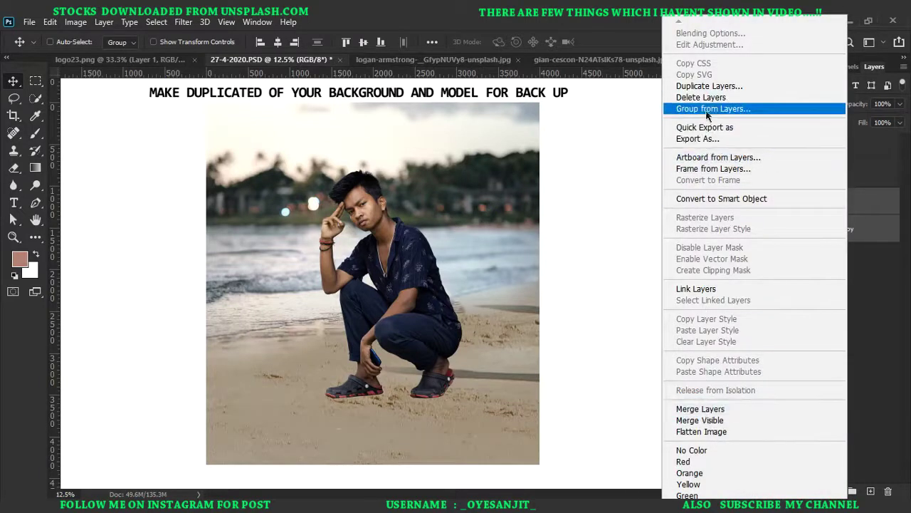
{"action": "left_click", "coordinate": [746, 86]}
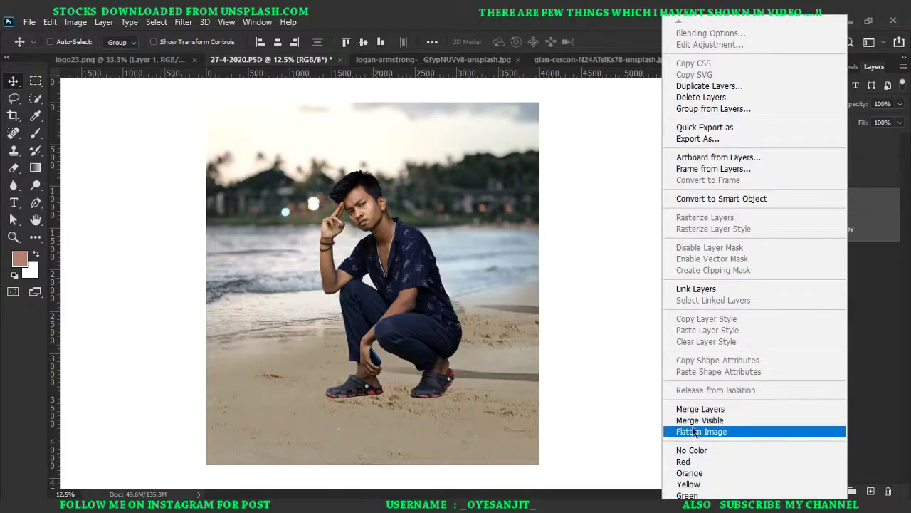
{"action": "left_click", "coordinate": [880, 325]}
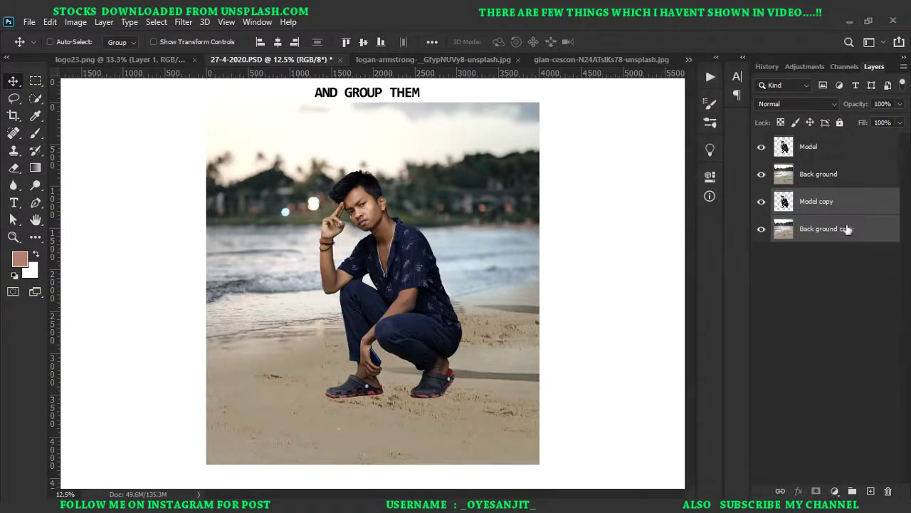
{"action": "left_click", "coordinate": [853, 492]}
Rename the group 'Back up Files', make hidden layers visible again and select Model
{"action": "double_click", "coordinate": [809, 197]}
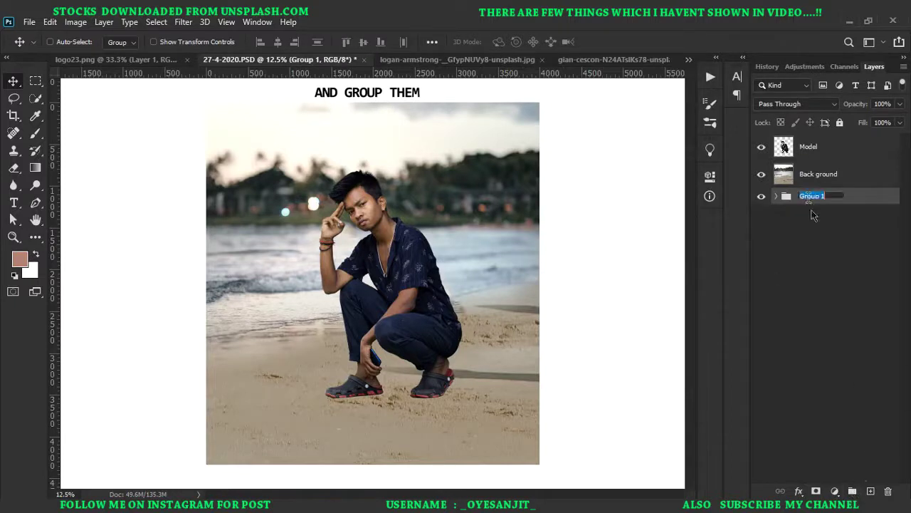
{"action": "type", "text": "Back up"}
{"action": "type", "text": " Files"}
{"action": "key", "text": "Return"}
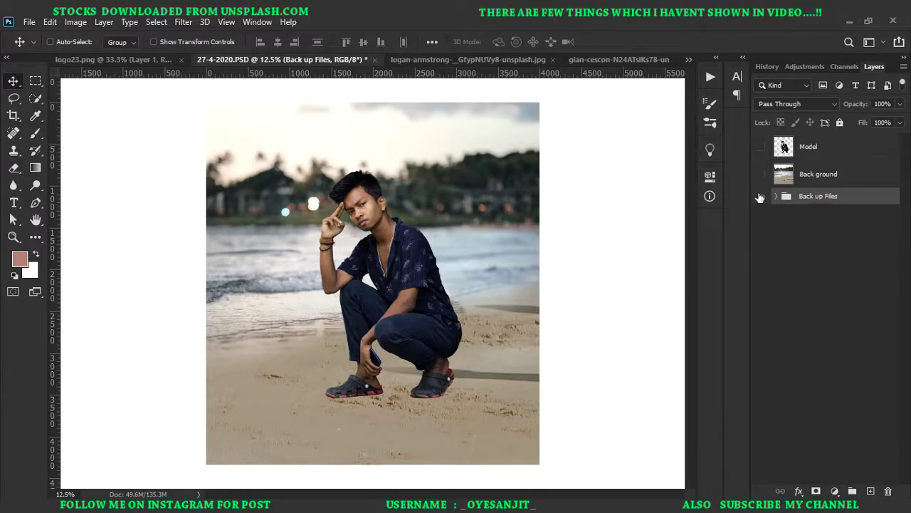
{"action": "left_click", "coordinate": [760, 198]}
{"action": "left_click", "coordinate": [804, 151]}
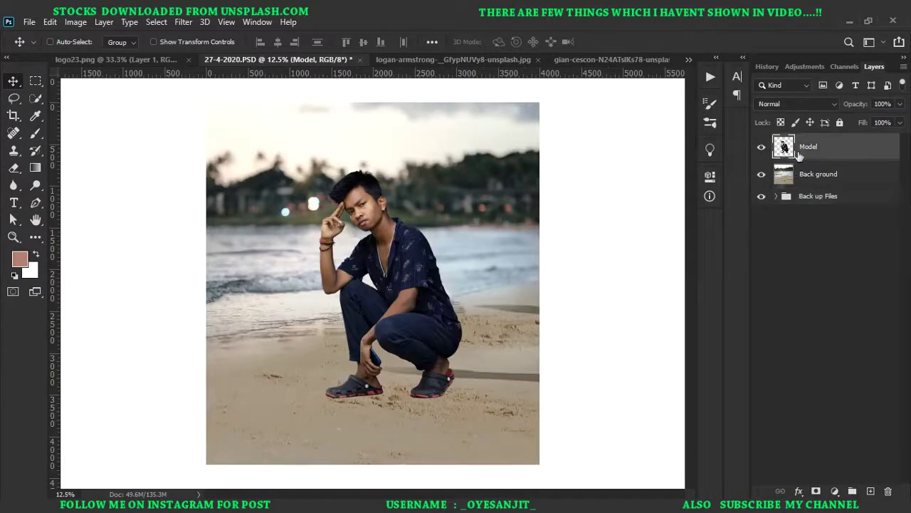
Pick the Spot Healing Brush, zoom to the face and shrink the brush to size 15
{"action": "left_click", "coordinate": [13, 135]}
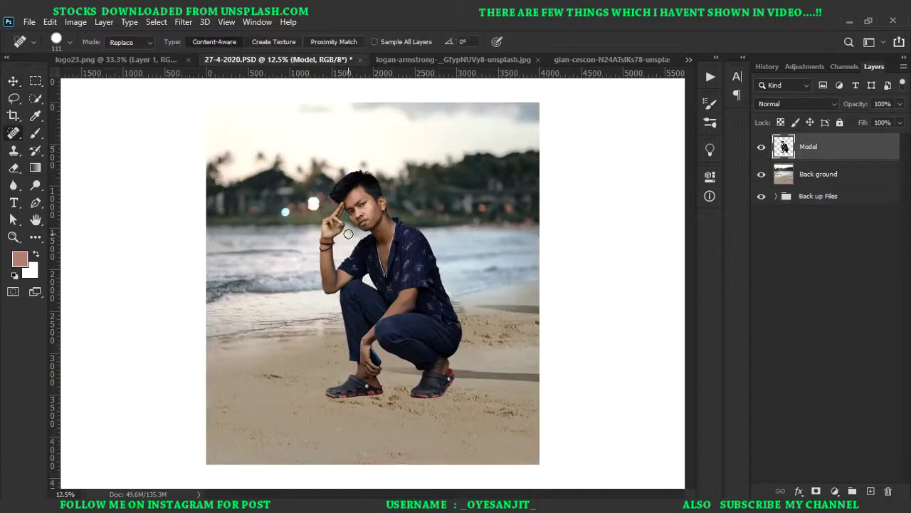
{"action": "scroll", "coordinate": [348, 238], "scroll_direction": "up", "scroll_amount": 4}
{"action": "scroll", "coordinate": [352, 238], "scroll_direction": "up", "scroll_amount": 5}
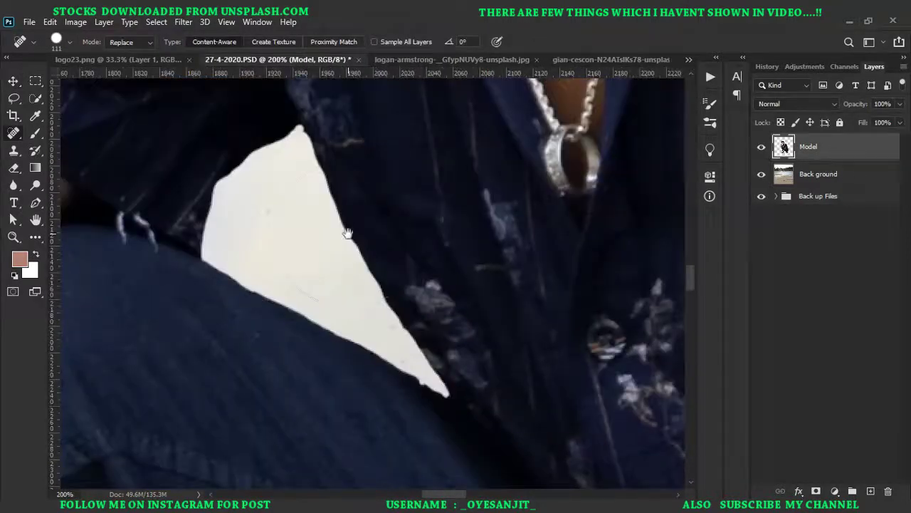
{"action": "left_click_drag", "start_coordinate": [366, 214], "coordinate": [398, 270]}
{"action": "scroll", "coordinate": [411, 266], "scroll_direction": "down", "scroll_amount": 3}
{"action": "scroll", "coordinate": [385, 271], "scroll_direction": "up", "scroll_amount": 5}
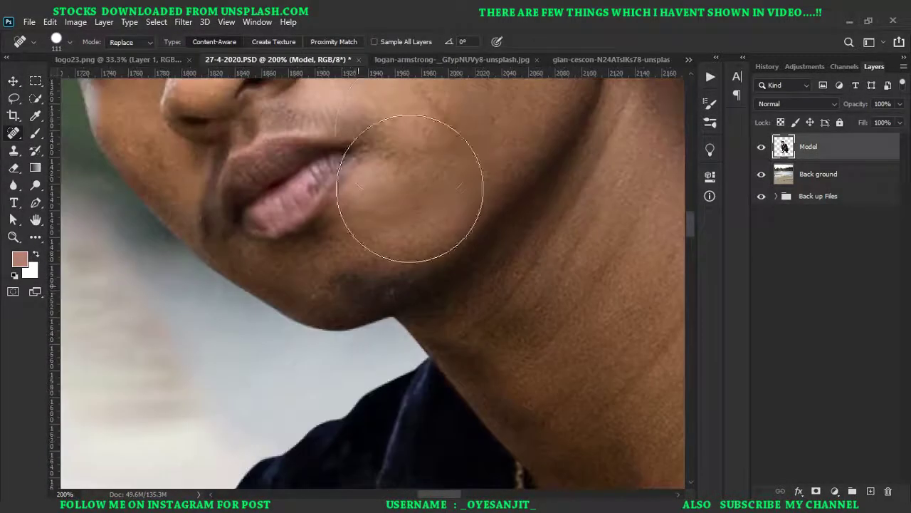
{"action": "scroll", "coordinate": [427, 250], "scroll_direction": "up", "scroll_amount": 5}
{"action": "right_click", "coordinate": [444, 214], "text": "alt"}
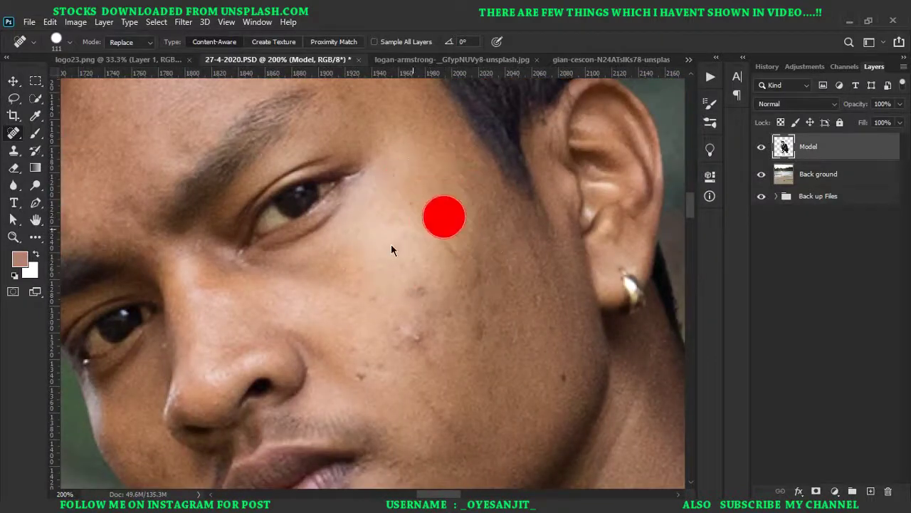
{"action": "scroll", "coordinate": [497, 217], "scroll_direction": "up", "scroll_amount": 5}
{"action": "scroll", "coordinate": [497, 217], "scroll_direction": "left", "scroll_amount": 3}
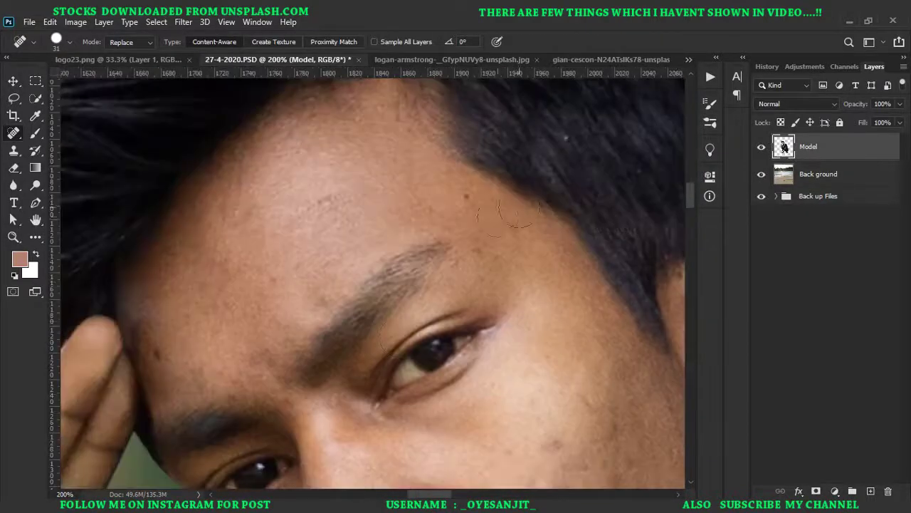
{"action": "scroll", "coordinate": [352, 265], "scroll_direction": "down", "scroll_amount": 5}
{"action": "scroll", "coordinate": [351, 266], "scroll_direction": "down", "scroll_amount": 3}
{"action": "scroll", "coordinate": [342, 277], "scroll_direction": "right", "scroll_amount": 3}
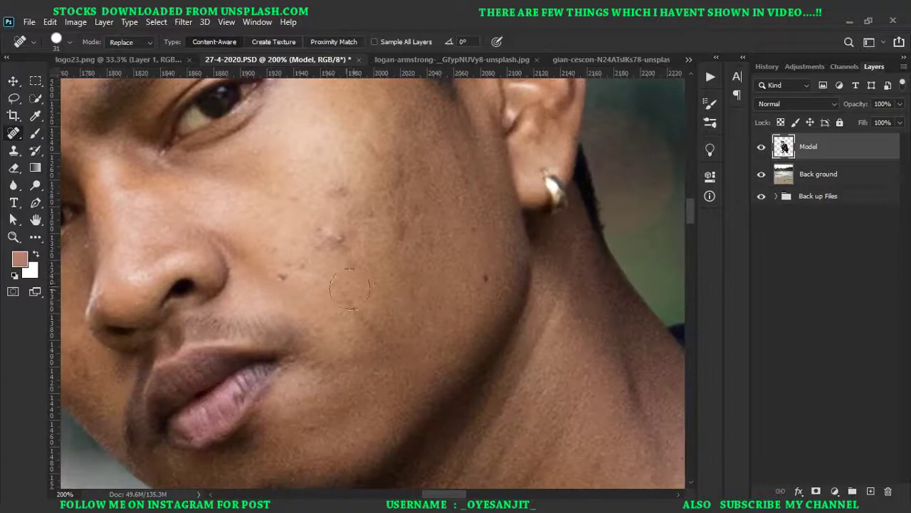
{"action": "right_click", "coordinate": [337, 287], "text": "alt"}
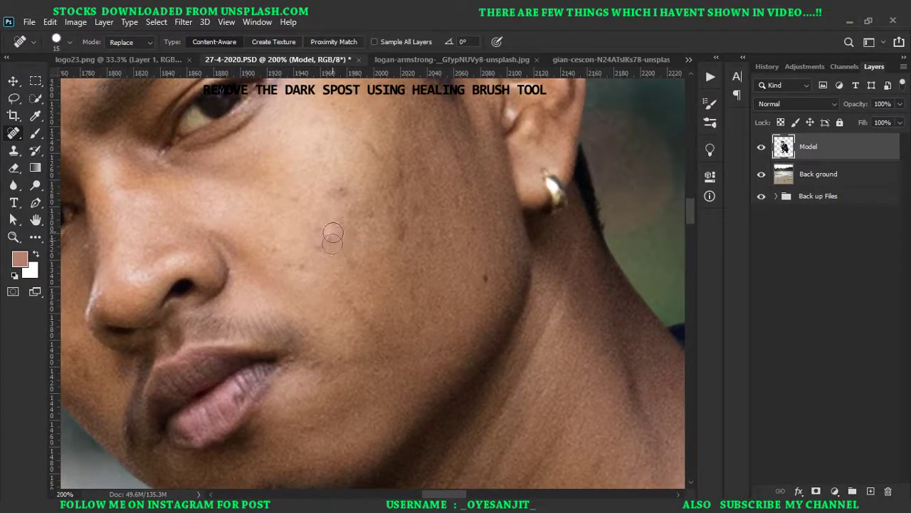
Heal the dark spots on the cheek, jaw and forehead
{"action": "left_click", "coordinate": [346, 187]}
{"action": "left_click", "coordinate": [324, 235]}
{"action": "left_click", "coordinate": [328, 236]}
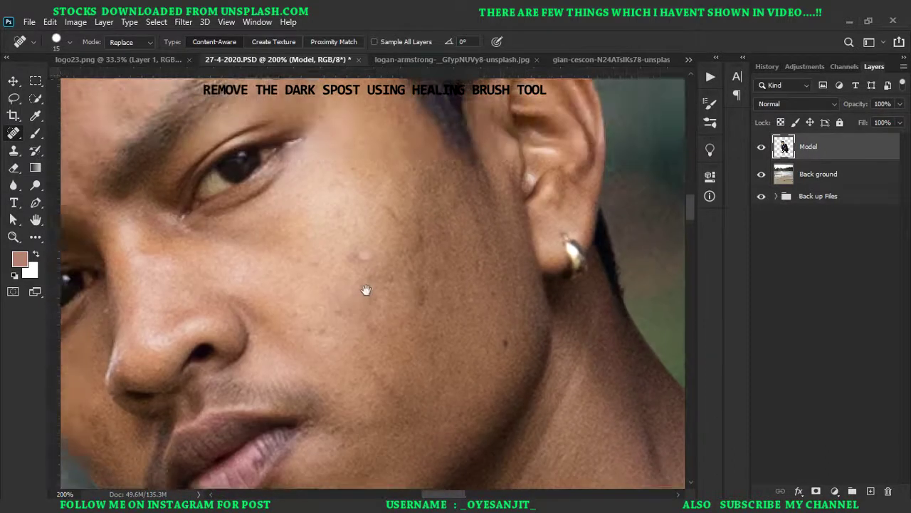
{"action": "left_click_drag", "start_coordinate": [370, 235], "coordinate": [391, 299]}
{"action": "left_click", "coordinate": [503, 343]}
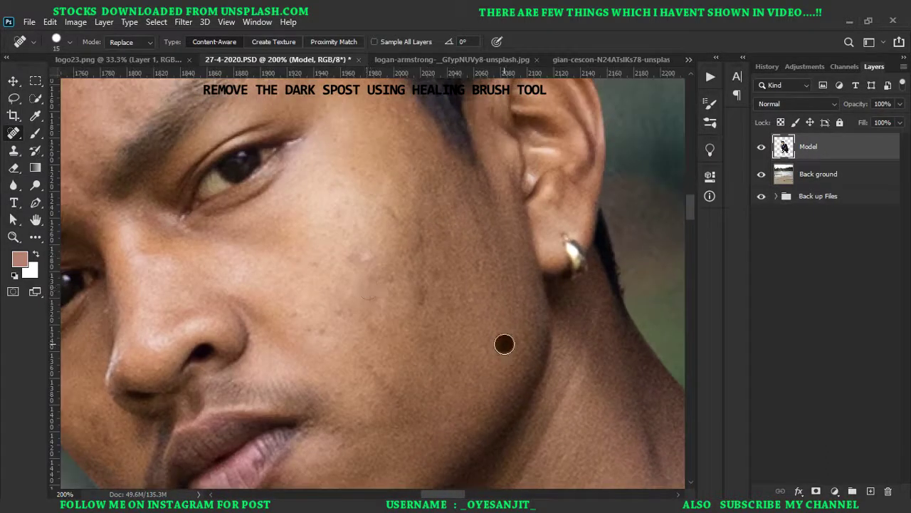
{"action": "left_click_drag", "start_coordinate": [313, 264], "coordinate": [377, 305]}
{"action": "left_click_drag", "start_coordinate": [307, 267], "coordinate": [498, 328]}
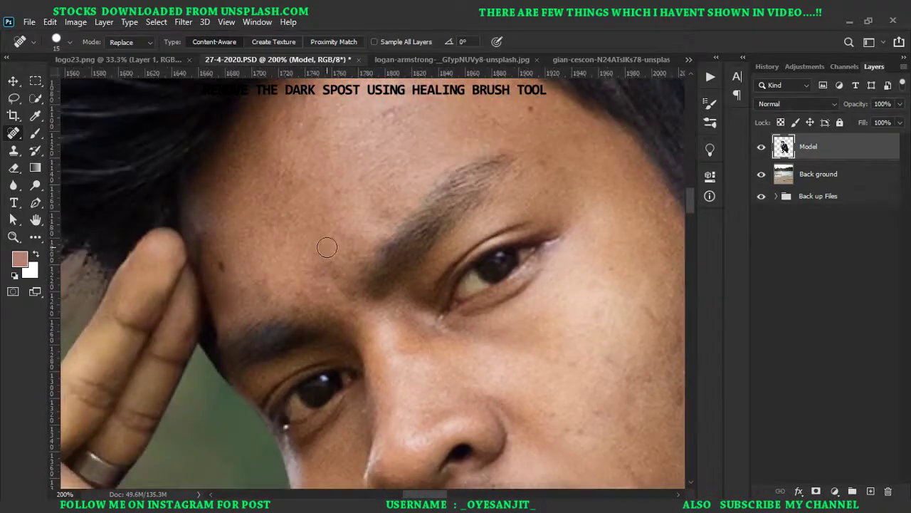
{"action": "left_click_drag", "start_coordinate": [470, 142], "coordinate": [442, 185]}
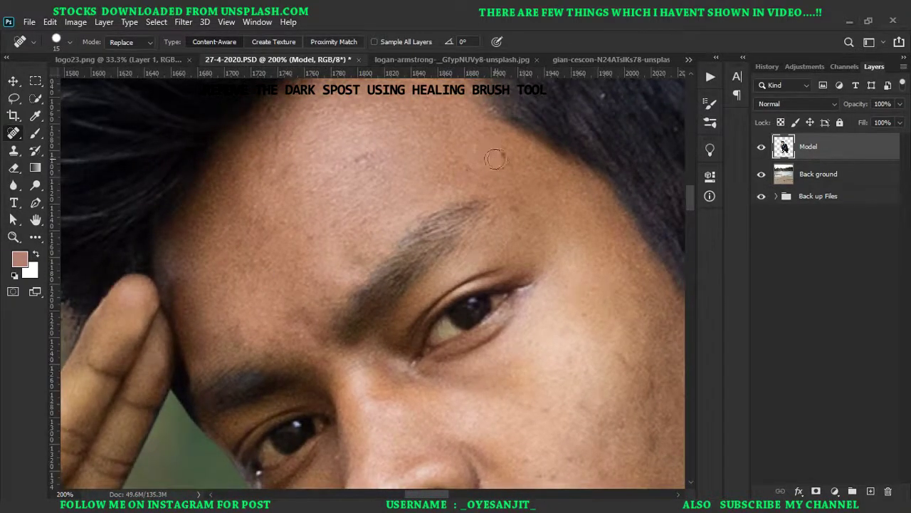
{"action": "left_click_drag", "start_coordinate": [484, 325], "coordinate": [469, 232]}
{"action": "left_click", "coordinate": [280, 245]}
Zoom back out and save 27-4-2020.PSD
{"action": "scroll", "coordinate": [355, 242], "scroll_direction": "down", "scroll_amount": 2}
{"action": "scroll", "coordinate": [355, 242], "scroll_direction": "down", "scroll_amount": 3}
{"action": "scroll", "coordinate": [355, 242], "scroll_direction": "down", "scroll_amount": 3}
{"action": "scroll", "coordinate": [355, 242], "scroll_direction": "down", "scroll_amount": 2}
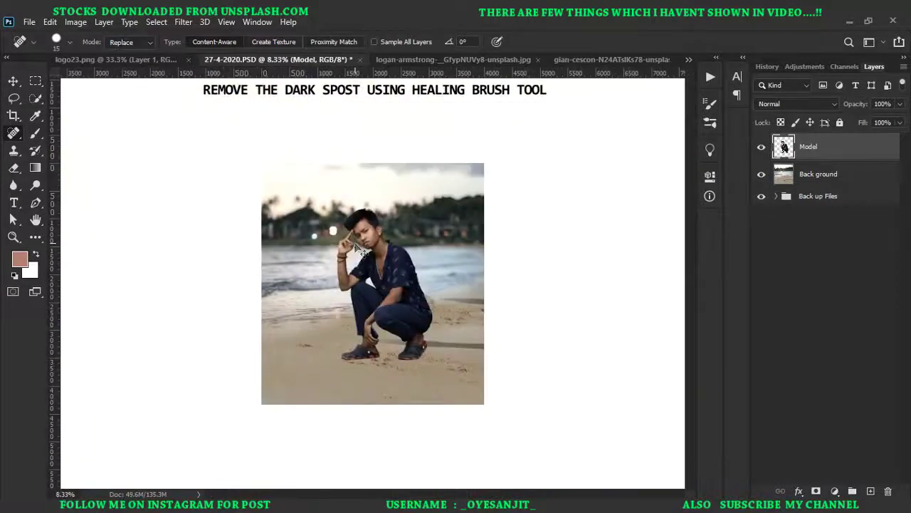
{"action": "key", "text": "ctrl+s"}
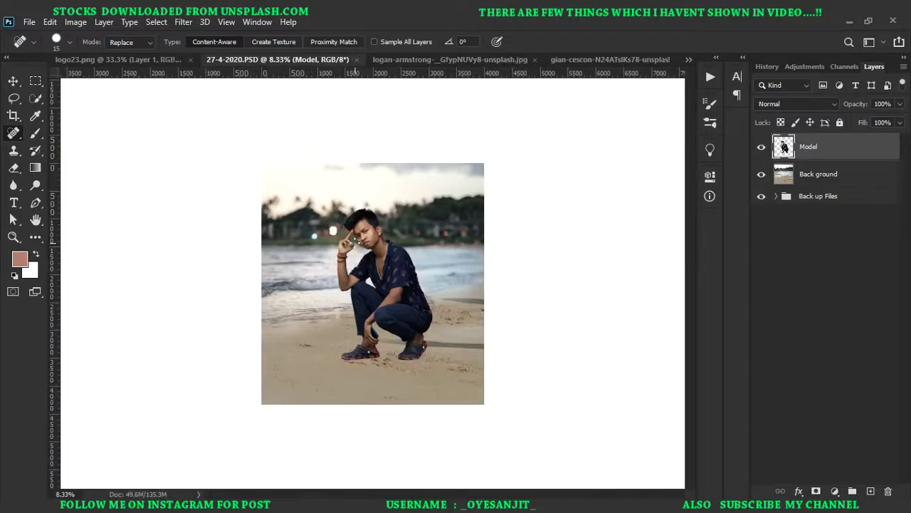
Add a Brightness/Contrast layer at brightness 75, clip it to Model and invert its mask to black
{"action": "left_click", "coordinate": [13, 82]}
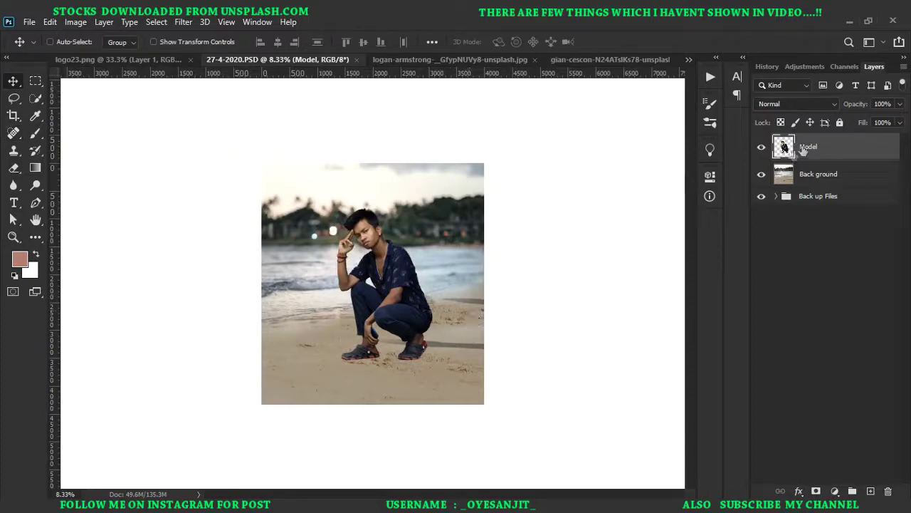
{"action": "left_click", "coordinate": [834, 490]}
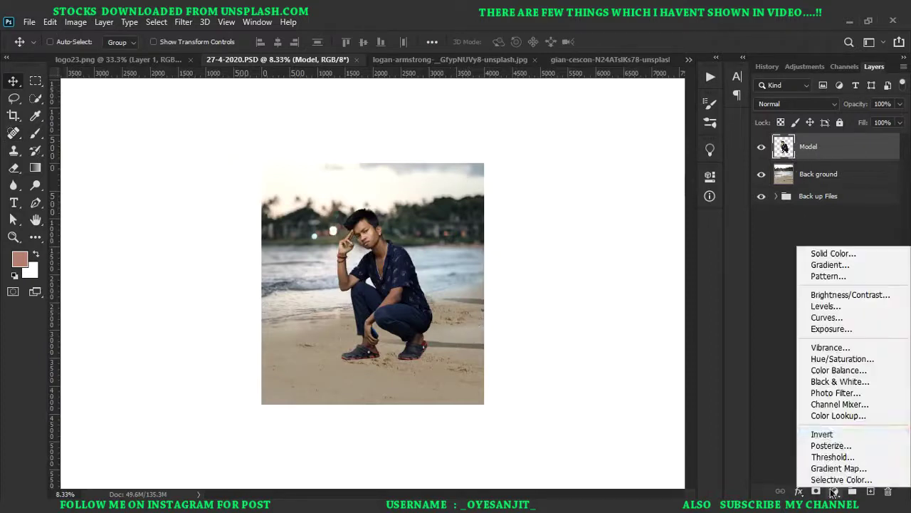
{"action": "left_click", "coordinate": [840, 298]}
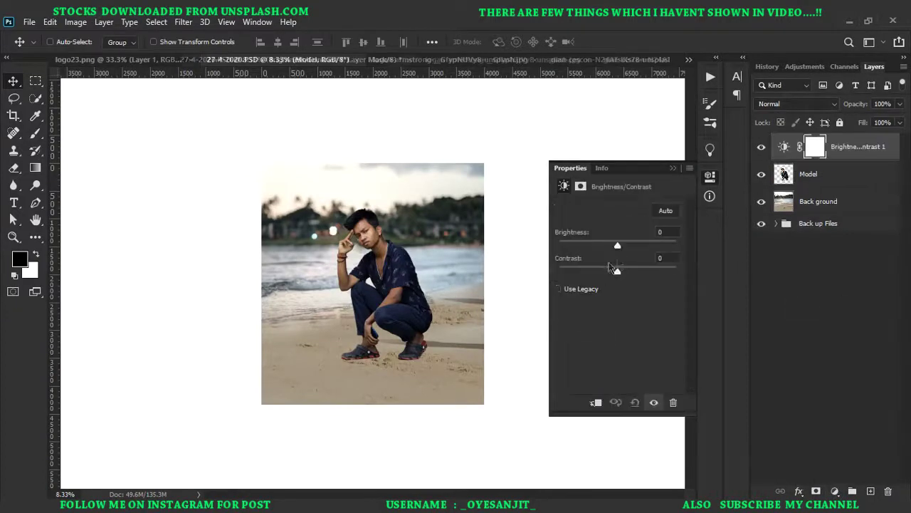
{"action": "left_click_drag", "start_coordinate": [618, 245], "coordinate": [626, 246]}
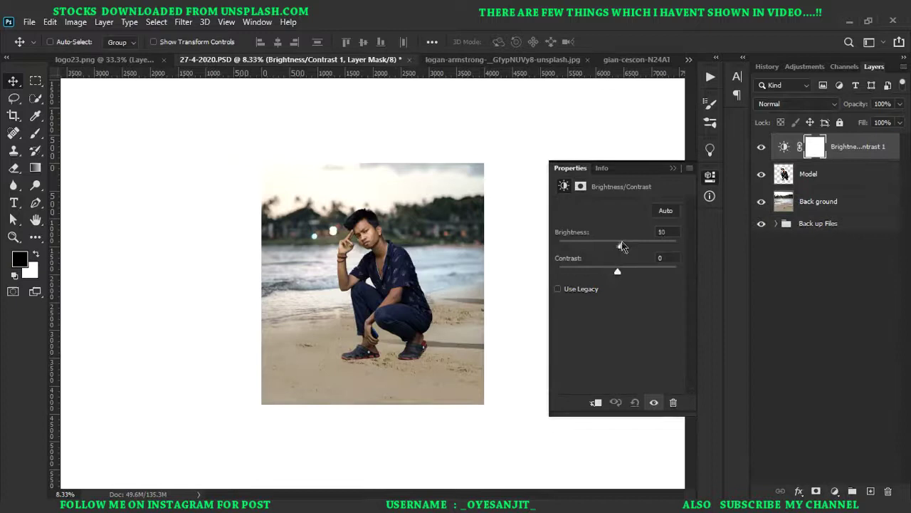
{"action": "left_click", "coordinate": [597, 403]}
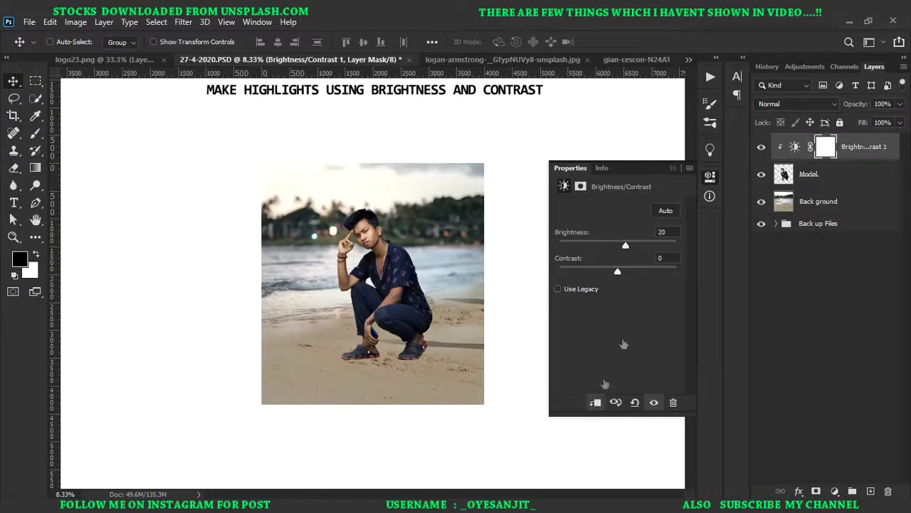
{"action": "left_click_drag", "start_coordinate": [626, 244], "coordinate": [645, 245]}
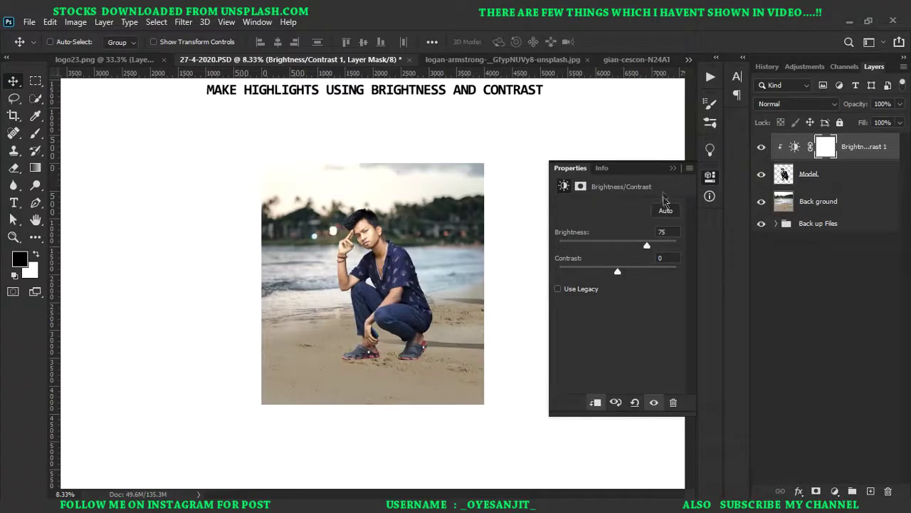
{"action": "left_click", "coordinate": [677, 168]}
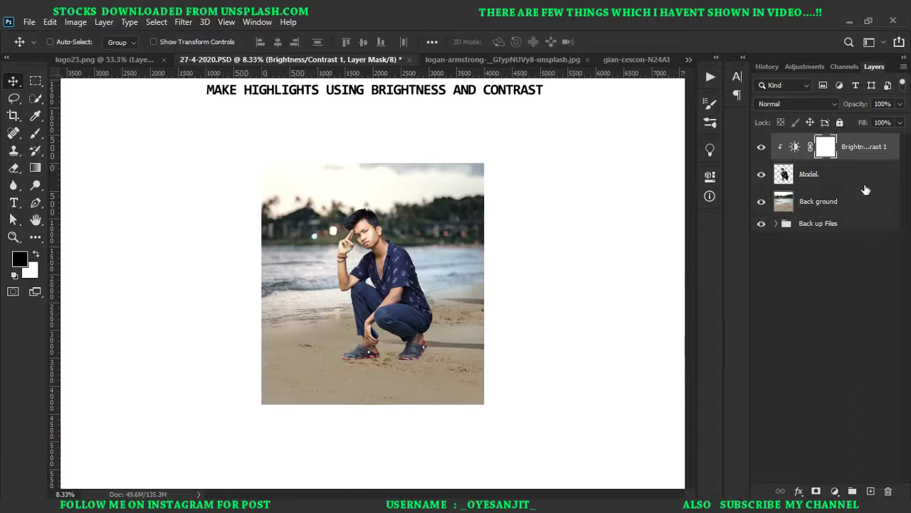
{"action": "key", "text": "ctrl+i"}
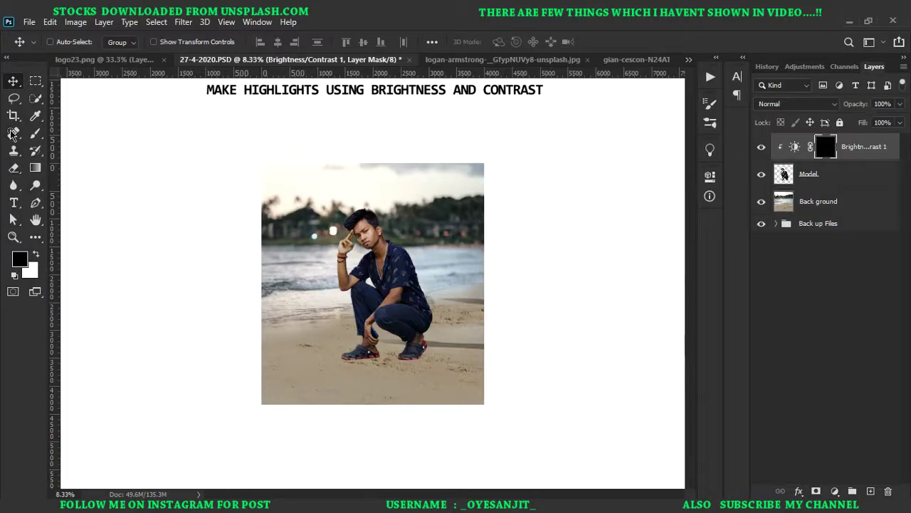
Select the Brush tool, zoom to 100% on the model and set a small white brush
{"action": "left_click", "coordinate": [35, 133]}
{"action": "key", "text": "ctrl+plus"}
{"action": "key", "text": "ctrl+plus"}
{"action": "key", "text": "ctrl+plus"}
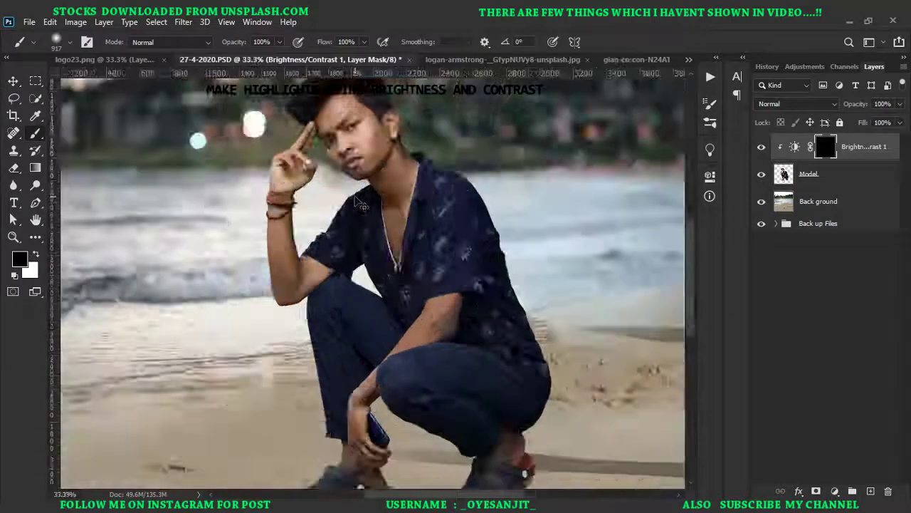
{"action": "key", "text": "ctrl+plus"}
{"action": "key", "text": "ctrl+plus"}
{"action": "key", "text": "ctrl+plus"}
{"action": "left_click_drag", "start_coordinate": [362, 205], "coordinate": [288, 494]}
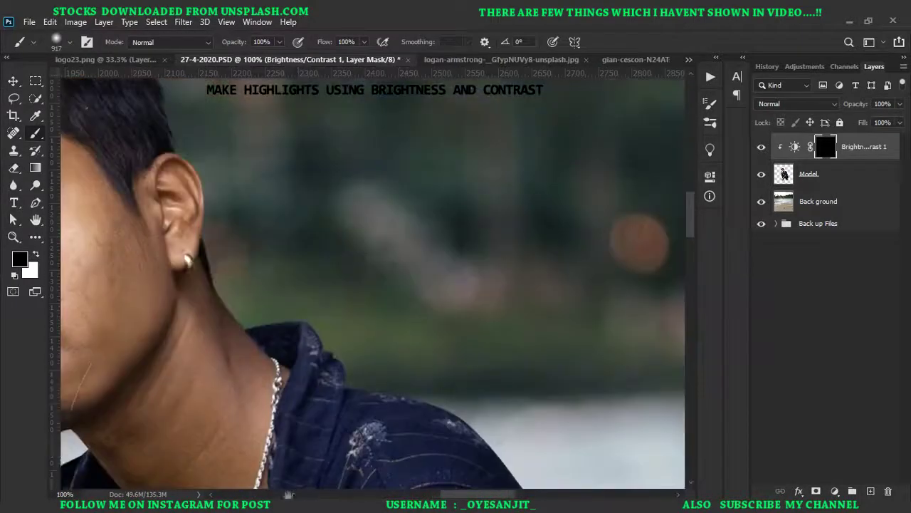
{"action": "key", "text": "x"}
{"action": "right_click", "coordinate": [231, 324], "text": "alt"}
{"action": "left_click_drag", "start_coordinate": [232, 324], "coordinate": [20, 401]}
{"action": "right_click", "coordinate": [349, 290]}
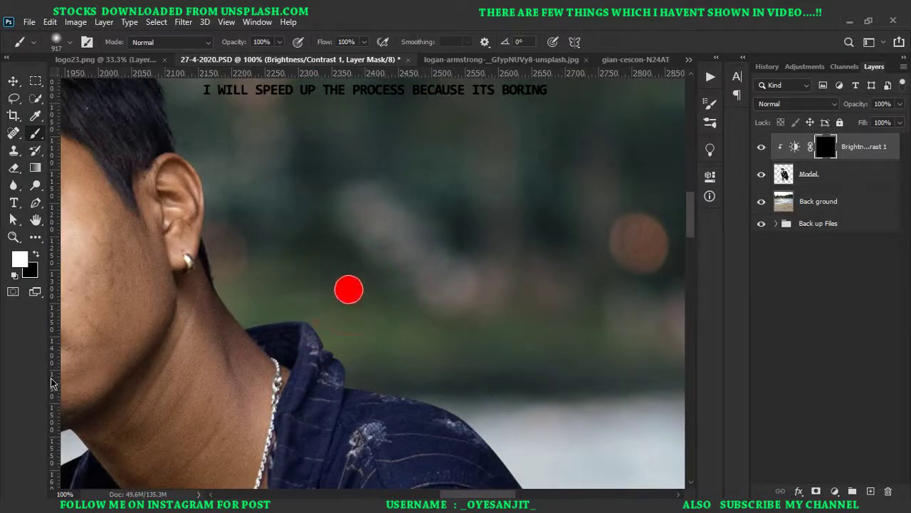
{"action": "key", "text": "Return"}
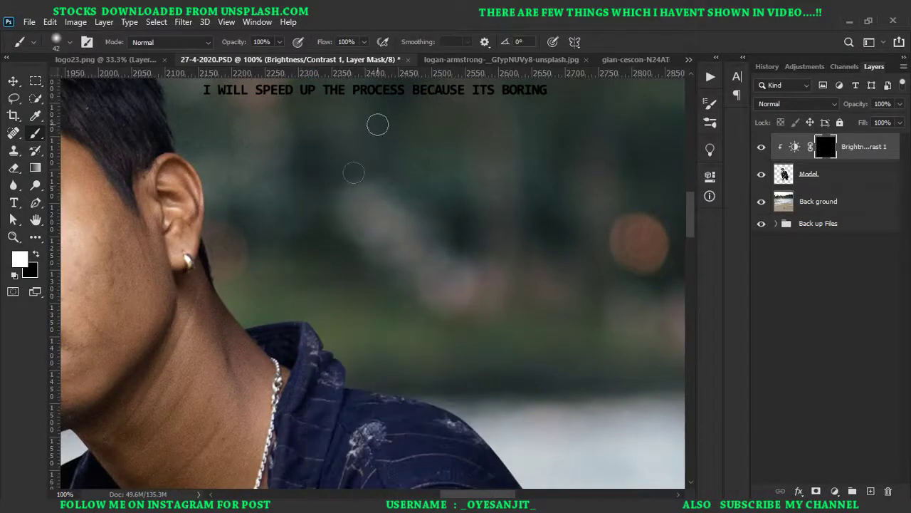
Frame the face, neck and arm and adjust the brush flow, ending at full flow
{"action": "left_click_drag", "start_coordinate": [353, 172], "coordinate": [423, 202]}
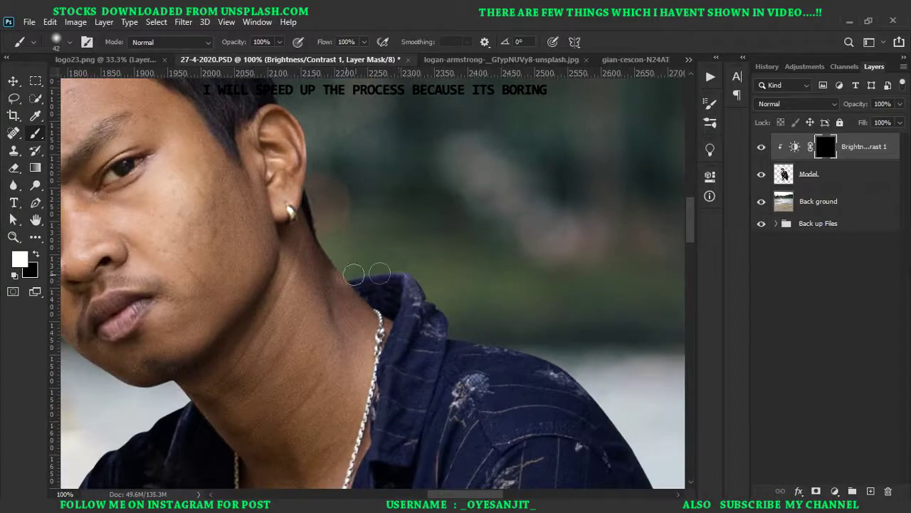
{"action": "scroll", "coordinate": [492, 335], "scroll_direction": "up", "scroll_amount": 5, "text": "alt"}
{"action": "scroll", "coordinate": [437, 185], "scroll_direction": "up", "scroll_amount": 3, "text": "alt"}
{"action": "scroll", "coordinate": [436, 186], "scroll_direction": "down", "scroll_amount": 3, "text": "alt"}
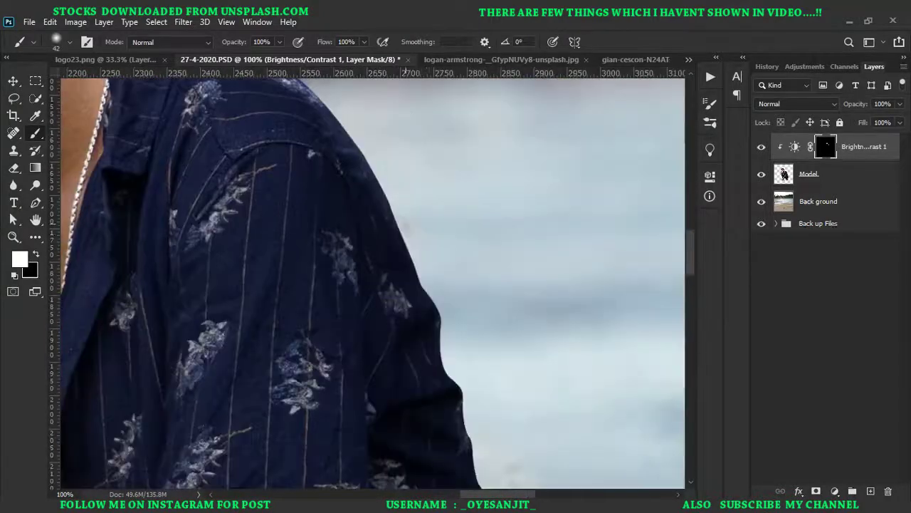
{"action": "mouse_move", "coordinate": [402, 470]}
{"action": "left_mouse_down"}
{"action": "mouse_move", "coordinate": [402, 342]}
{"action": "mouse_move", "coordinate": [398, 369]}
{"action": "mouse_move", "coordinate": [347, 240]}
{"action": "left_mouse_up"}
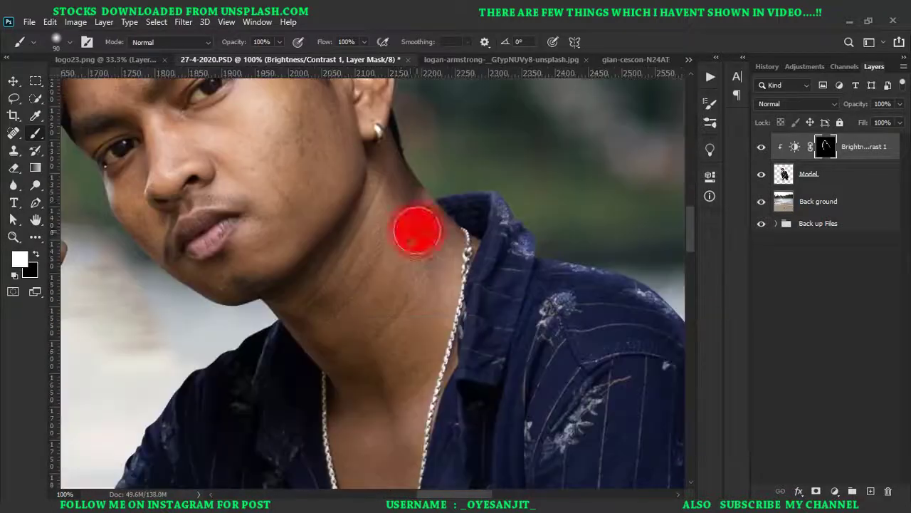
{"action": "left_click_drag", "start_coordinate": [349, 55], "coordinate": [329, 56]}
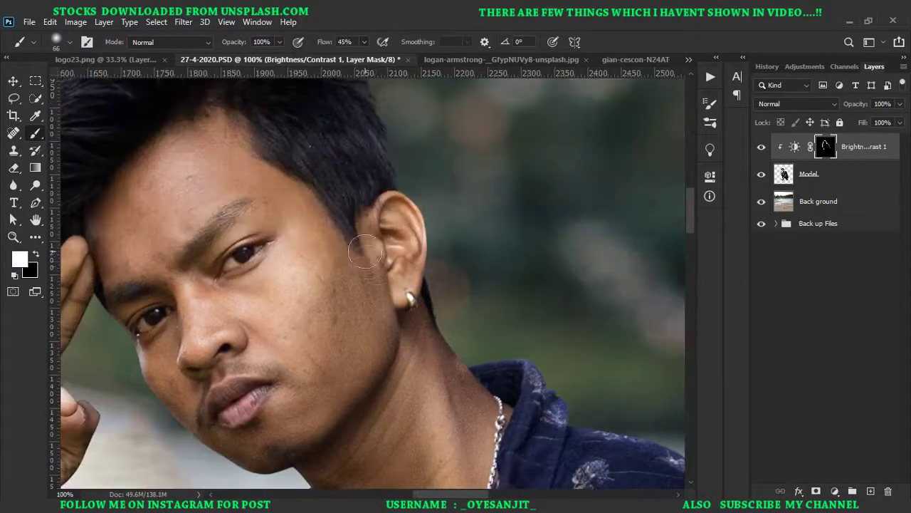
{"action": "key", "text": "shift+1"}
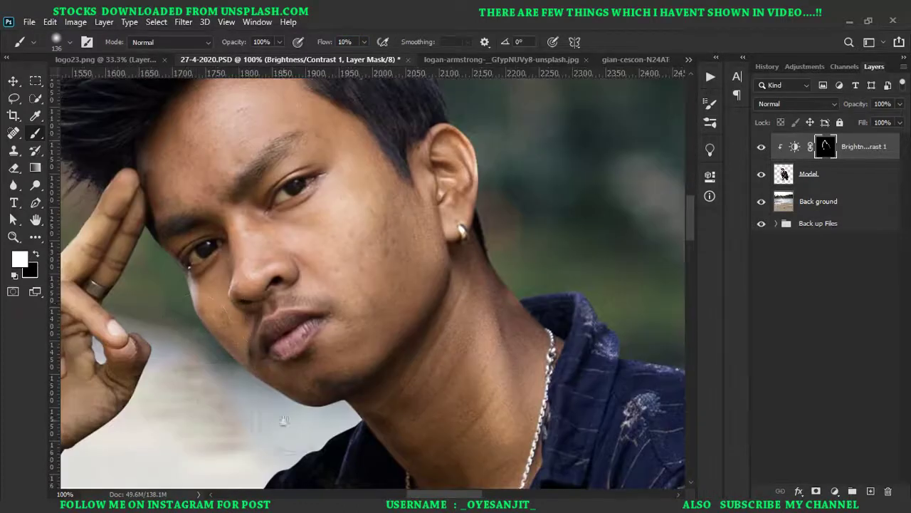
{"action": "key", "text": "shift+0"}
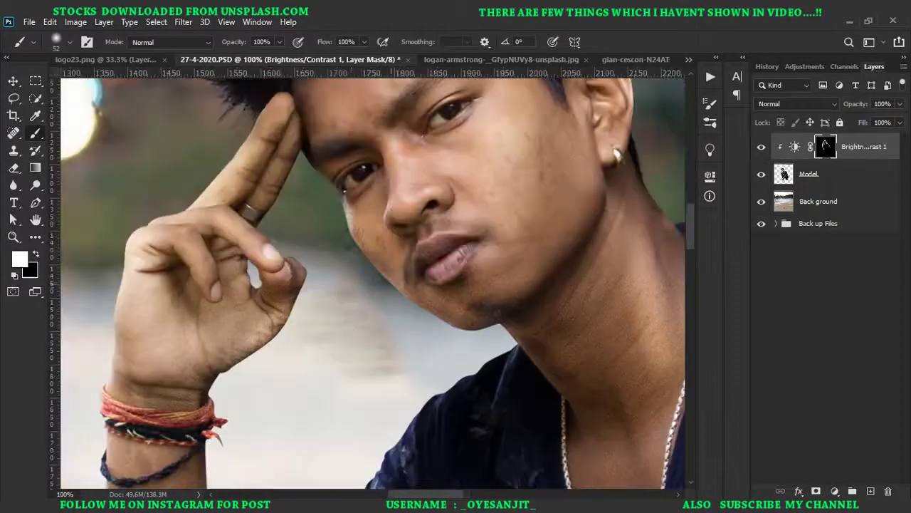
Paint the brightening onto the face in white, removing excess with black
{"action": "mouse_move", "coordinate": [356, 227]}
{"action": "left_mouse_down"}
{"action": "mouse_move", "coordinate": [285, 171]}
{"action": "mouse_move", "coordinate": [295, 284]}
{"action": "left_mouse_up"}
{"action": "key", "text": "x"}
{"action": "mouse_move", "coordinate": [342, 185]}
{"action": "left_mouse_down"}
{"action": "mouse_move", "coordinate": [413, 285]}
{"action": "mouse_move", "coordinate": [499, 317]}
{"action": "left_mouse_up"}
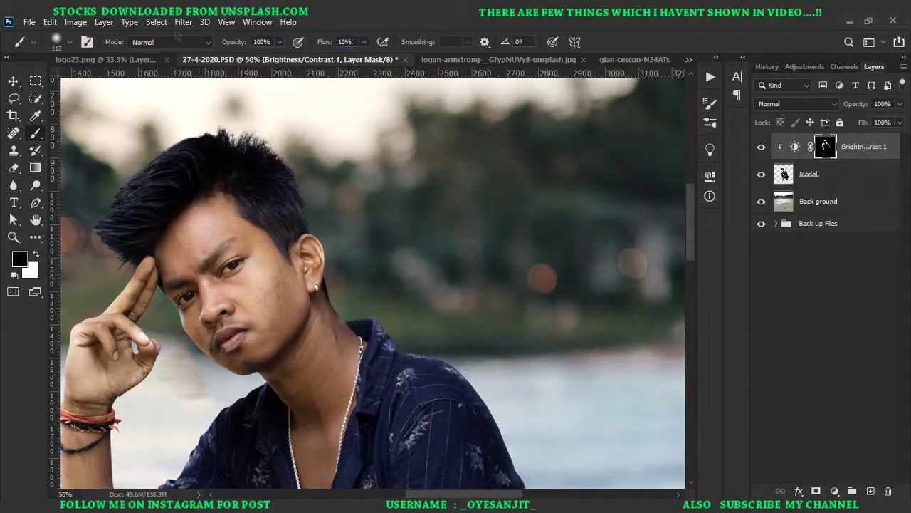
{"action": "key", "text": "x"}
Zoom out and toggle Brightness/Contrast 1 to compare before and after
{"action": "scroll", "coordinate": [342, 330], "scroll_direction": "down", "scroll_amount": 5}
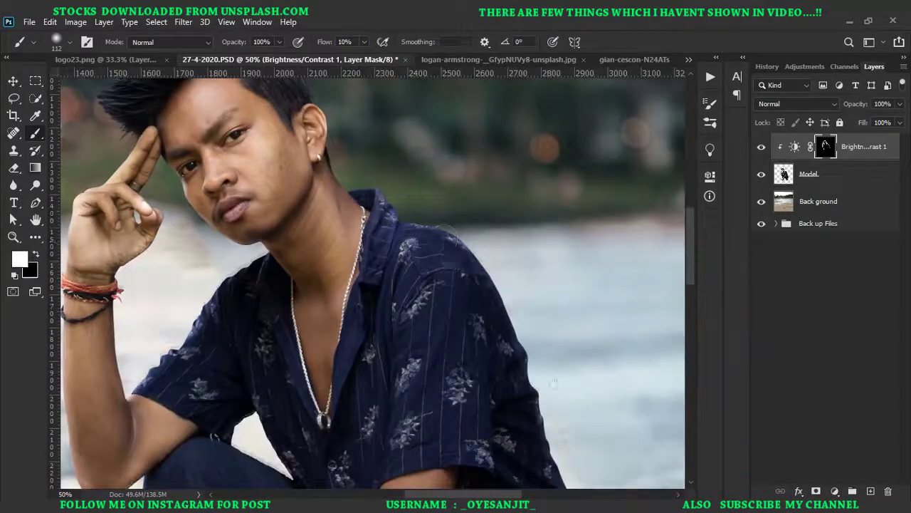
{"action": "scroll", "coordinate": [371, 285], "scroll_direction": "down", "scroll_amount": 5}
{"action": "scroll", "coordinate": [370, 284], "scroll_direction": "down", "scroll_amount": 3}
{"action": "scroll", "coordinate": [370, 285], "scroll_direction": "down", "scroll_amount": 3}
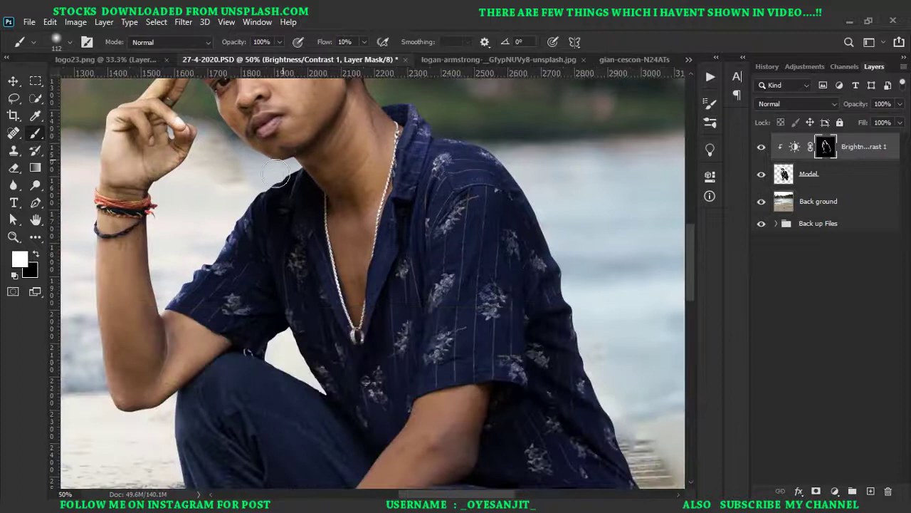
{"action": "left_click", "coordinate": [762, 147]}
{"action": "key", "text": "ctrl+minus"}
{"action": "key", "text": "ctrl+minus"}
{"action": "key", "text": "ctrl+minus"}
{"action": "key", "text": "ctrl+minus"}
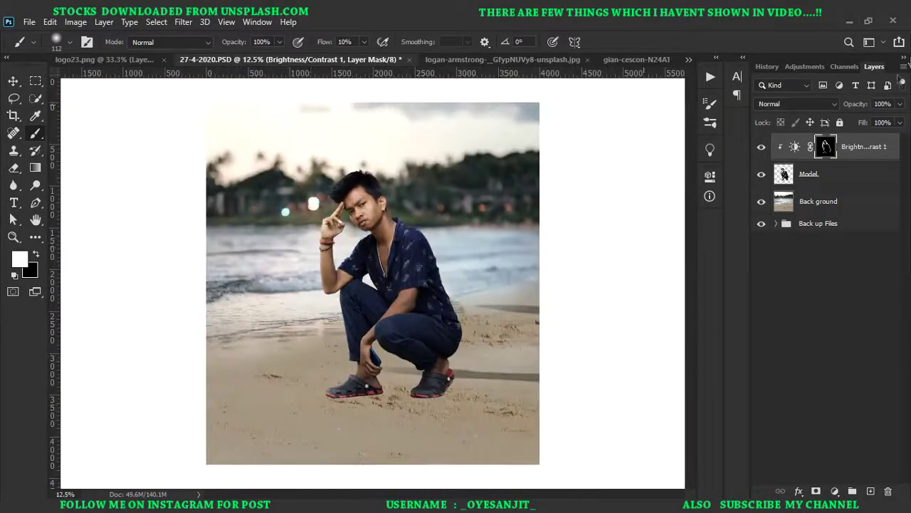
{"action": "left_click", "coordinate": [761, 147]}
Flick the brightening layer on and off once more, leaving it visible
{"action": "left_click", "coordinate": [761, 147]}
{"action": "left_click", "coordinate": [761, 147]}
{"action": "left_click", "coordinate": [762, 147]}
{"action": "left_click", "coordinate": [761, 146]}
Add a Brightness/Contrast layer at brightness -73 and clip it to the layer below
{"action": "left_click", "coordinate": [835, 491]}
{"action": "left_click", "coordinate": [832, 303]}
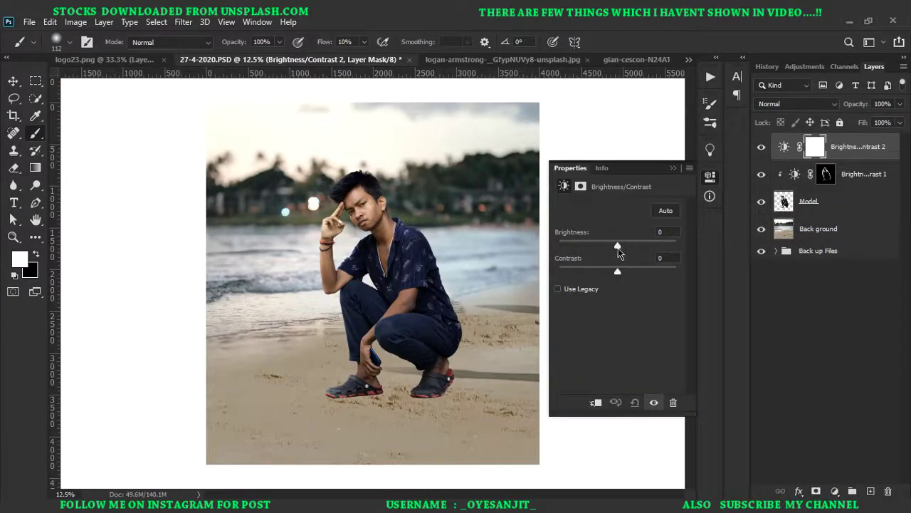
{"action": "mouse_move", "coordinate": [617, 246]}
{"action": "left_mouse_down"}
{"action": "mouse_move", "coordinate": [590, 247]}
{"action": "mouse_move", "coordinate": [586, 259]}
{"action": "mouse_move", "coordinate": [590, 247]}
{"action": "left_mouse_up"}
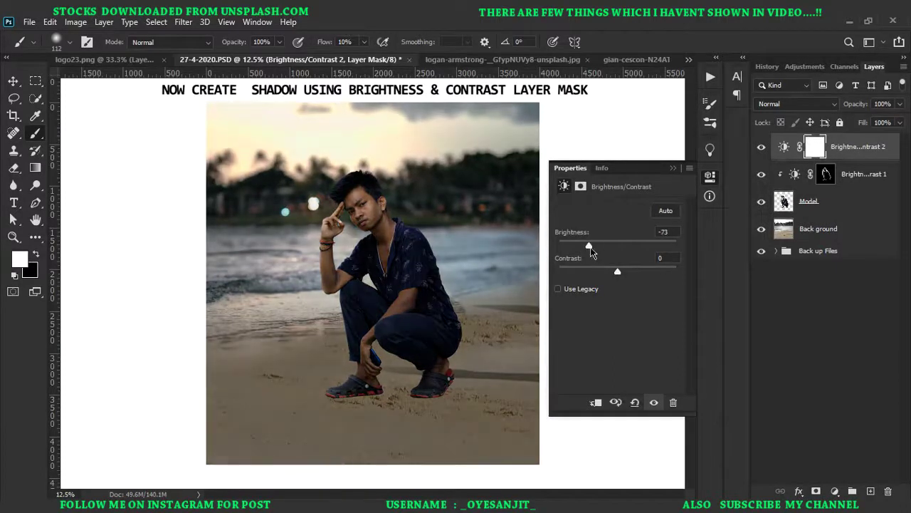
{"action": "left_click", "coordinate": [596, 402]}
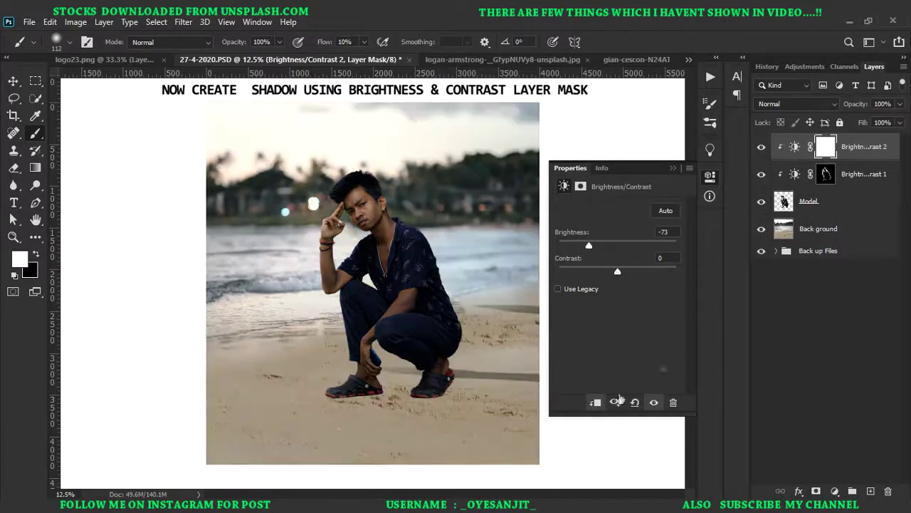
{"action": "left_click", "coordinate": [672, 169]}
Fill the new mask with black and set a soft white brush at 10% flow
{"action": "key", "text": "x"}
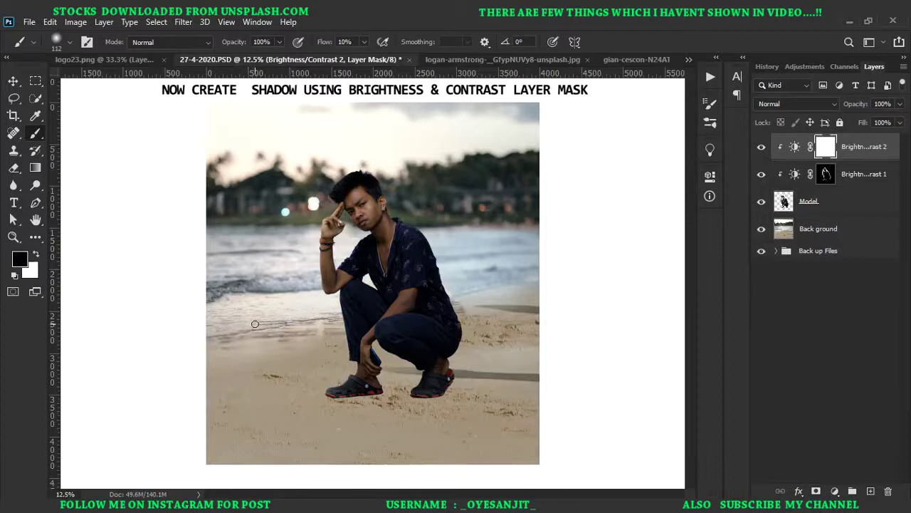
{"action": "key", "text": "alt+BackSpace"}
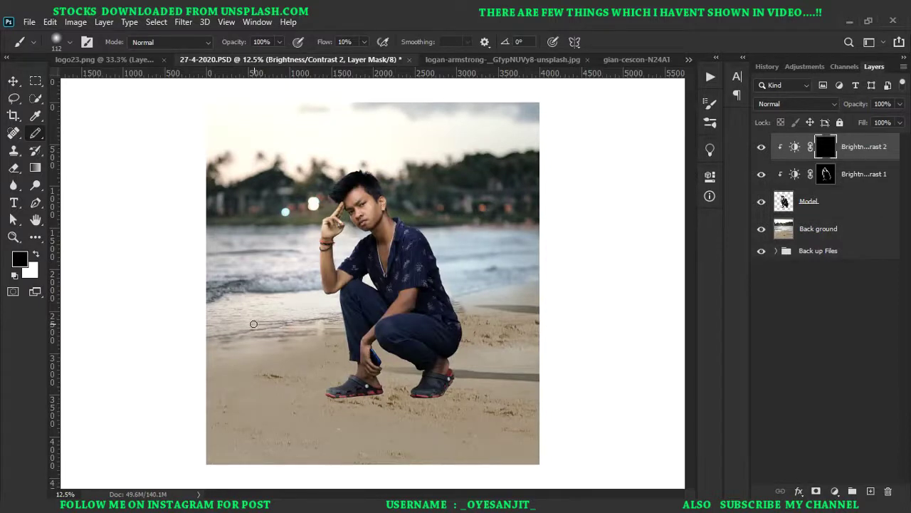
{"action": "key", "text": "shift+b"}
{"action": "scroll", "coordinate": [377, 267], "scroll_direction": "up", "scroll_amount": 5}
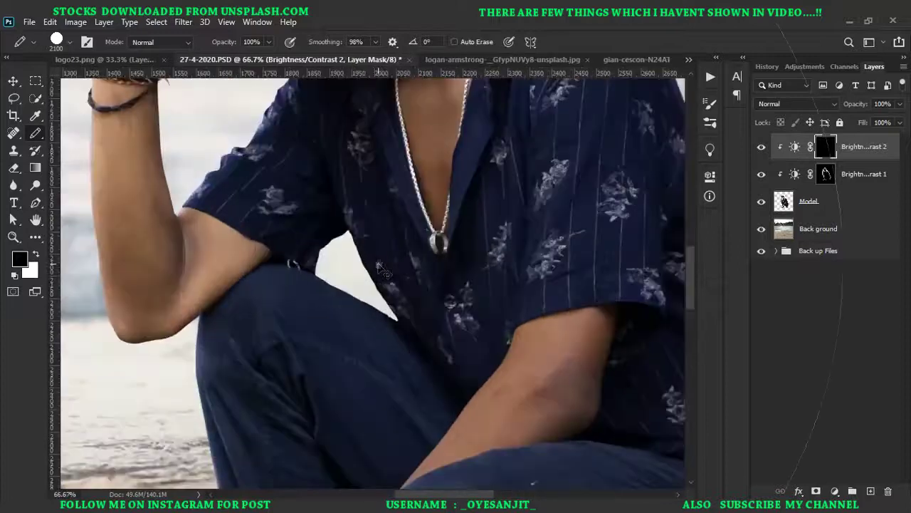
{"action": "scroll", "coordinate": [378, 267], "scroll_direction": "down", "scroll_amount": 10}
{"action": "key", "text": "x"}
{"action": "right_click", "coordinate": [162, 237]}
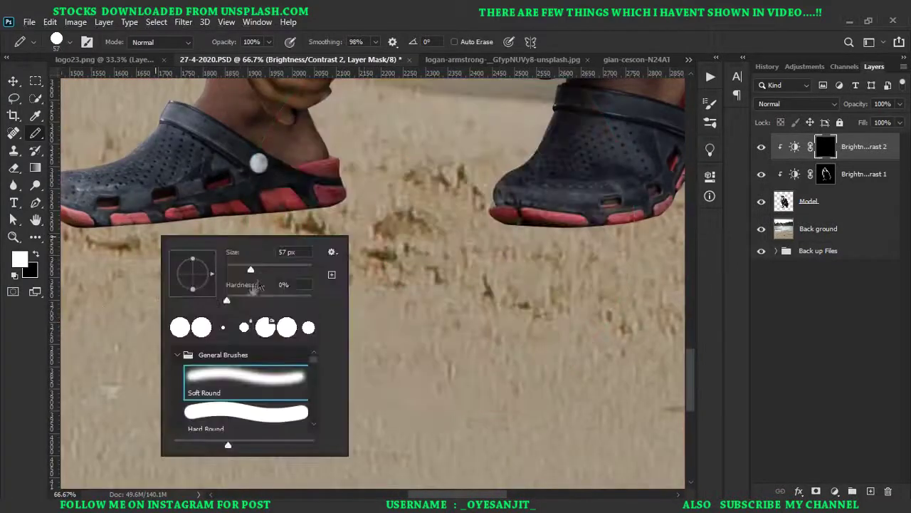
{"action": "key", "text": "Return"}
{"action": "mouse_move", "coordinate": [313, 210]}
{"action": "left_mouse_down"}
{"action": "mouse_move", "coordinate": [420, 231]}
{"action": "mouse_move", "coordinate": [487, 323]}
{"action": "left_mouse_up"}
{"action": "key", "text": "shift+b"}
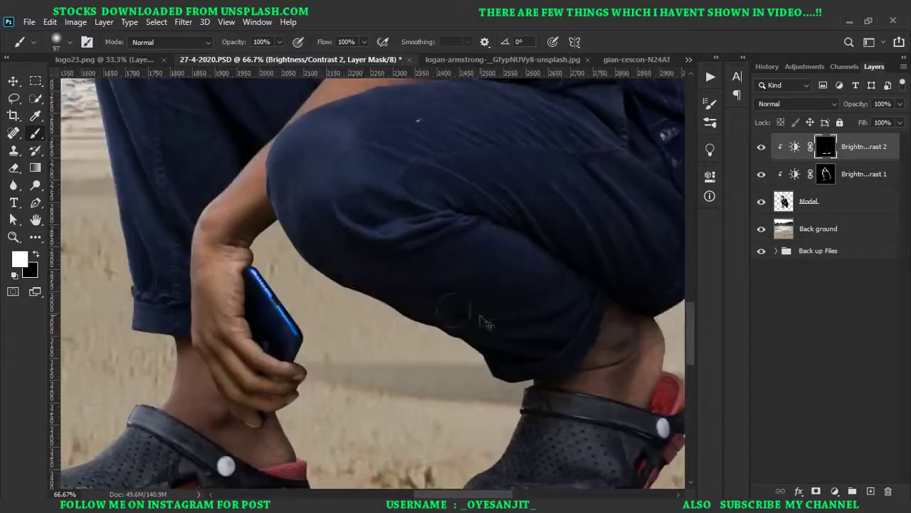
{"action": "type", "text": "10"}
Paint shadows into the trouser fold and arm-shirt crease, then toggle the layers to compare
{"action": "left_click_drag", "start_coordinate": [449, 306], "coordinate": [633, 463]}
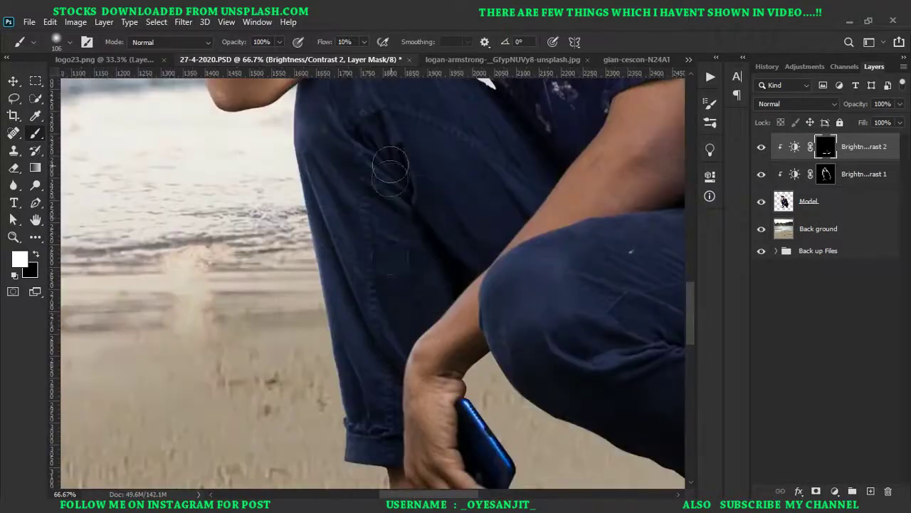
{"action": "mouse_move", "coordinate": [310, 321]}
{"action": "left_mouse_down"}
{"action": "mouse_move", "coordinate": [497, 345]}
{"action": "mouse_move", "coordinate": [436, 229]}
{"action": "left_mouse_up"}
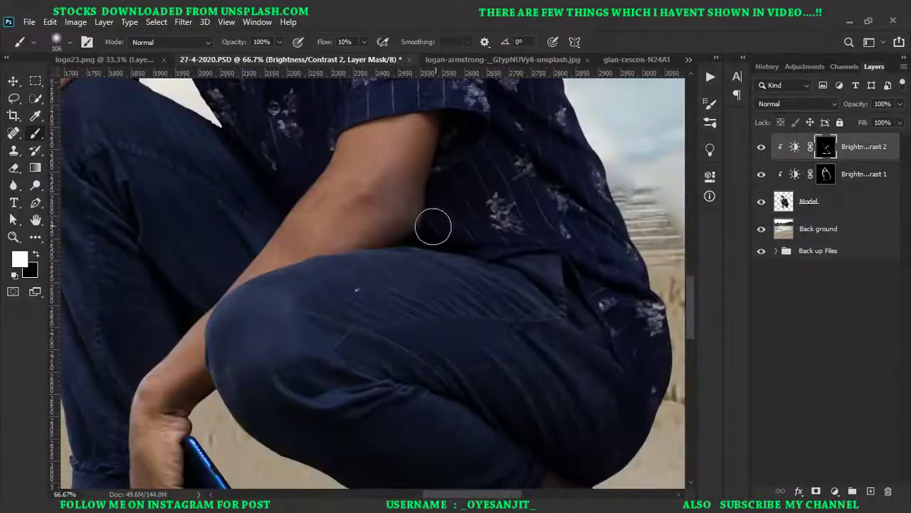
{"action": "key", "text": "ctrl+minus"}
{"action": "key", "text": "ctrl+minus"}
{"action": "key", "text": "ctrl+minus"}
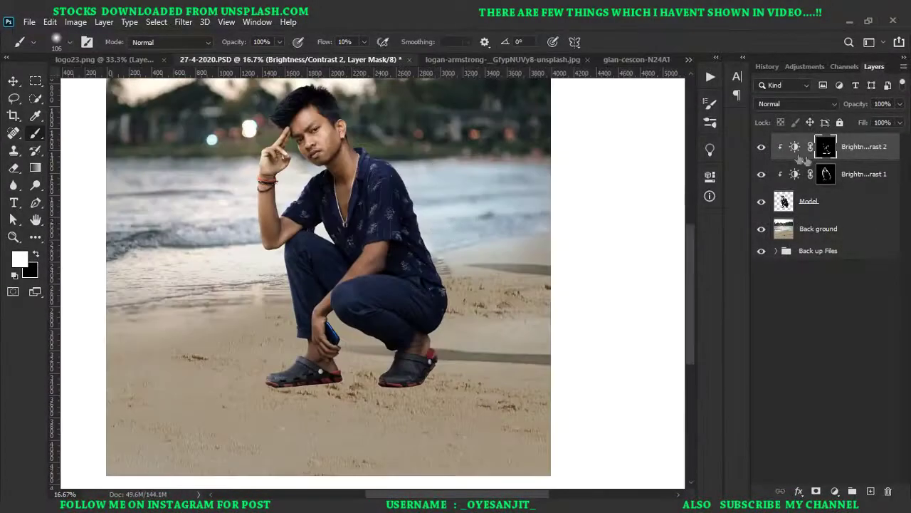
{"action": "left_click", "coordinate": [762, 147]}
{"action": "left_click", "coordinate": [762, 147]}
{"action": "left_click", "coordinate": [762, 148]}
{"action": "left_click", "coordinate": [762, 148]}
{"action": "key", "text": "ctrl+minus"}
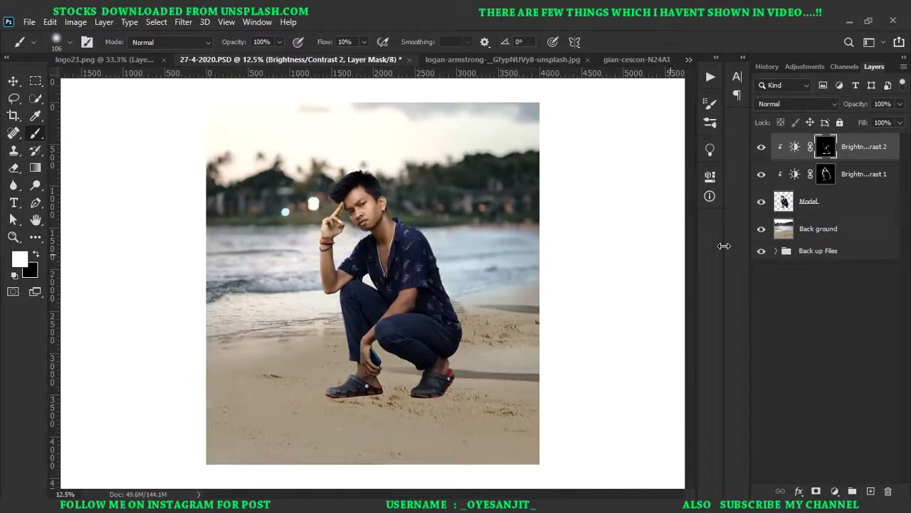
{"action": "left_click", "coordinate": [764, 177]}
Add a new empty layer directly above the Back ground layer
{"action": "key", "text": "ctrl+2"}
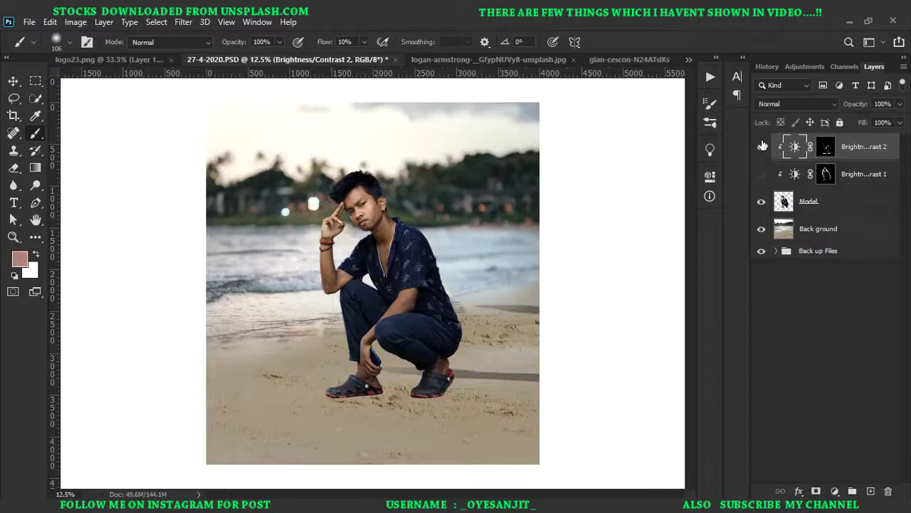
{"action": "left_click", "coordinate": [762, 173]}
{"action": "left_click", "coordinate": [836, 203]}
{"action": "left_click", "coordinate": [835, 231]}
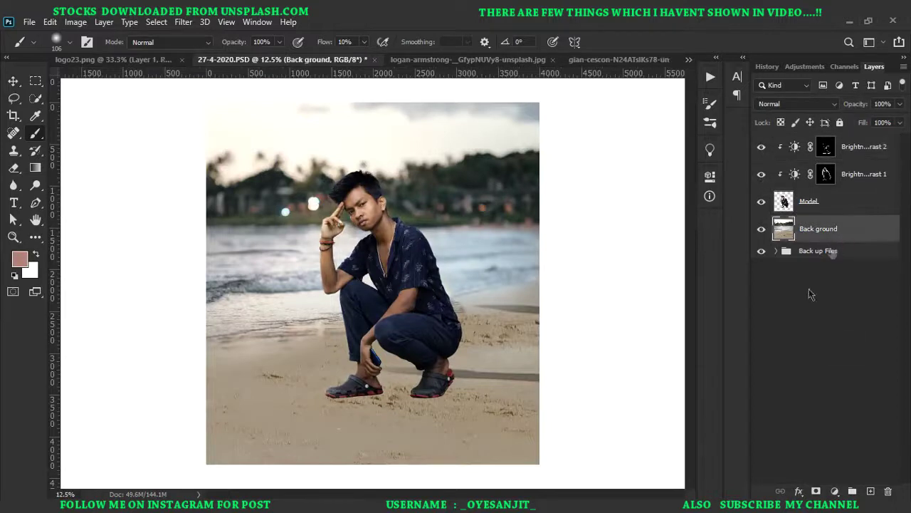
{"action": "left_click", "coordinate": [870, 491]}
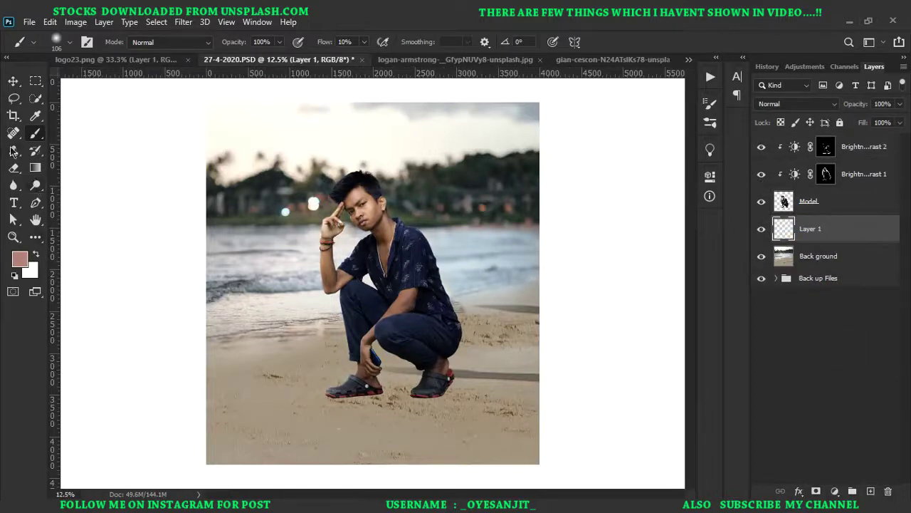
Set the foreground painting colour to black
{"action": "left_click", "coordinate": [19, 260]}
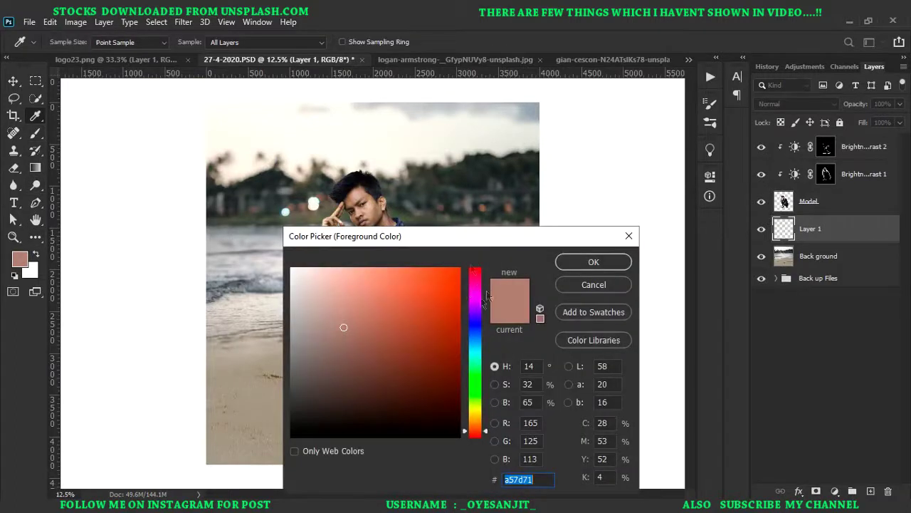
{"action": "left_click_drag", "start_coordinate": [320, 369], "coordinate": [313, 463]}
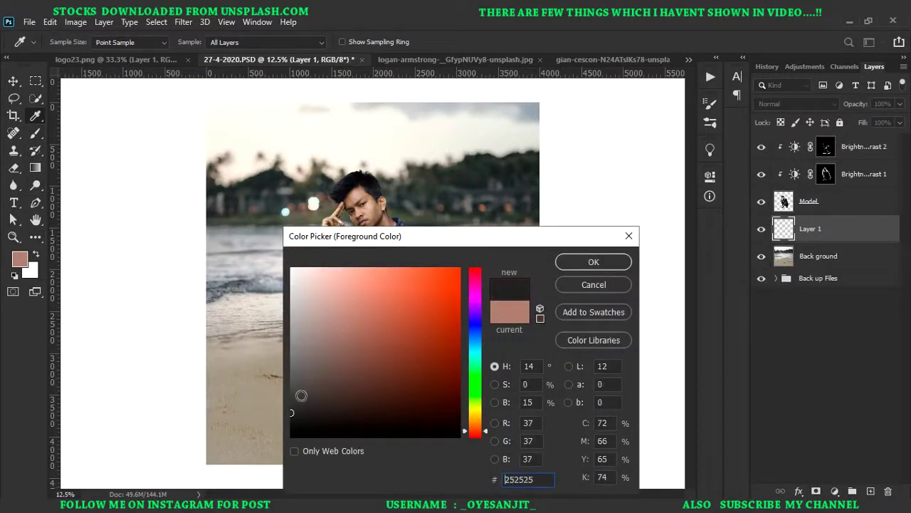
{"action": "left_click", "coordinate": [593, 264]}
Set up a 340 px brush flattened into a wide ellipse
{"action": "key", "text": "b"}
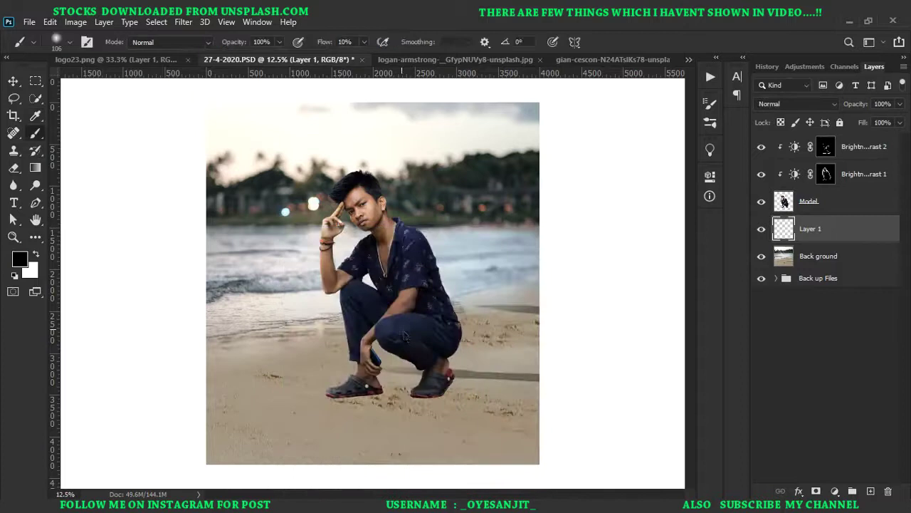
{"action": "scroll", "coordinate": [402, 335], "scroll_direction": "up", "scroll_amount": 3, "text": "alt"}
{"action": "scroll", "coordinate": [403, 335], "scroll_direction": "up", "scroll_amount": 3, "text": "alt"}
{"action": "scroll", "coordinate": [349, 287], "scroll_direction": "down", "scroll_amount": 5}
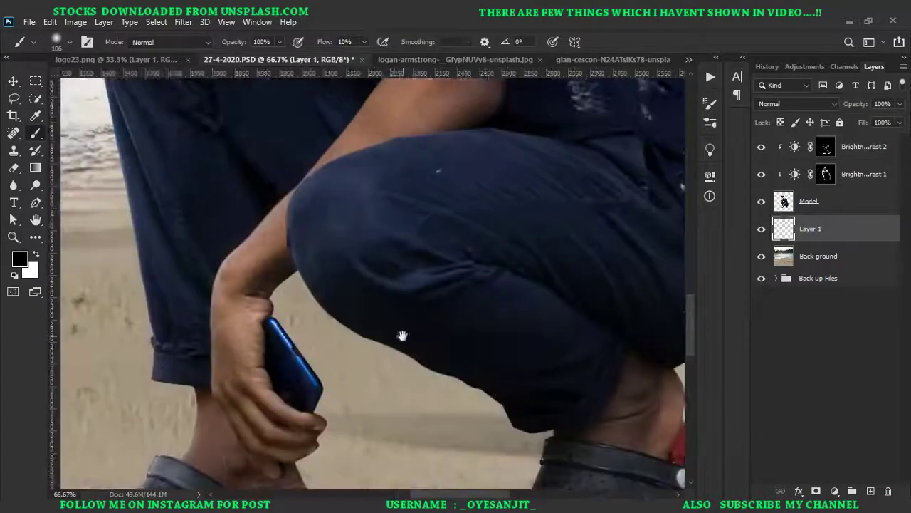
{"action": "scroll", "coordinate": [349, 287], "scroll_direction": "down", "scroll_amount": 5}
{"action": "left_click_drag", "start_coordinate": [349, 287], "coordinate": [449, 216]}
{"action": "right_click", "coordinate": [317, 231]}
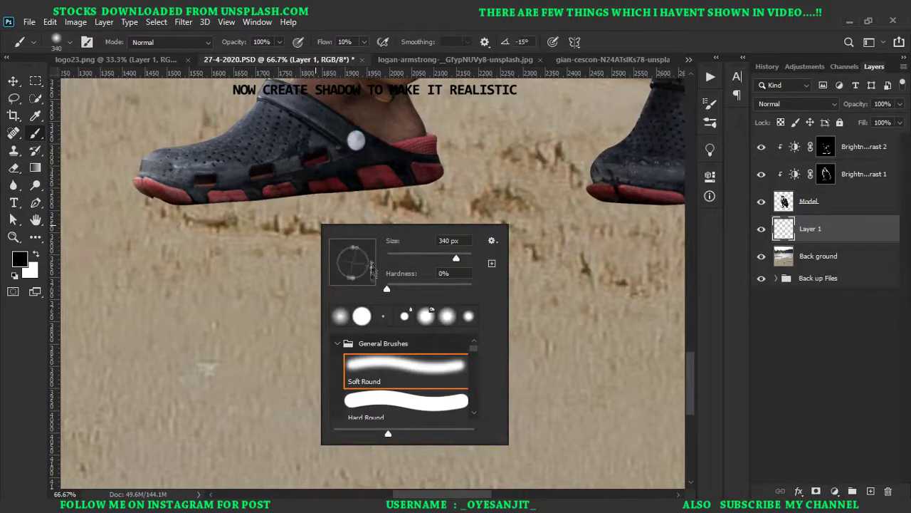
{"action": "left_click_drag", "start_coordinate": [370, 277], "coordinate": [370, 262]}
{"action": "key", "text": "Return"}
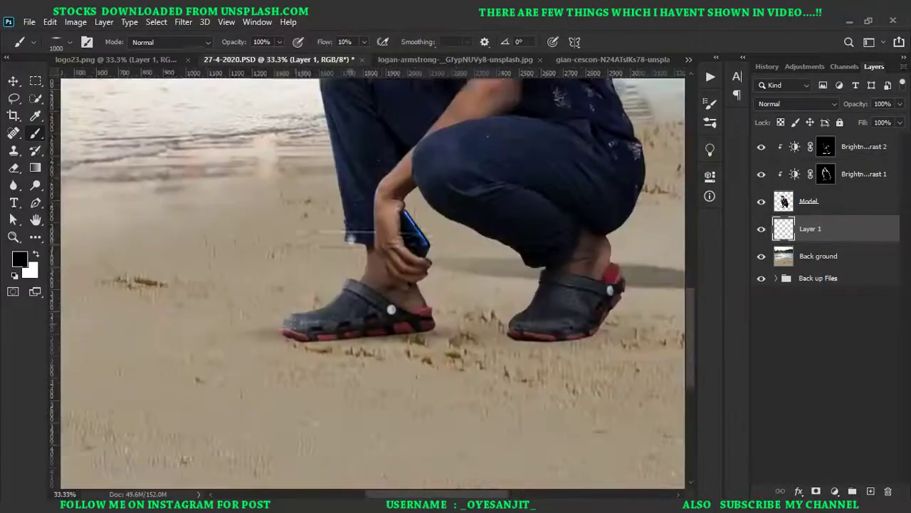
Choose a soft round eraser tip and reselect the Back ground layer
{"action": "key", "text": "e"}
{"action": "right_click", "coordinate": [285, 278]}
{"action": "double_click", "coordinate": [341, 373]}
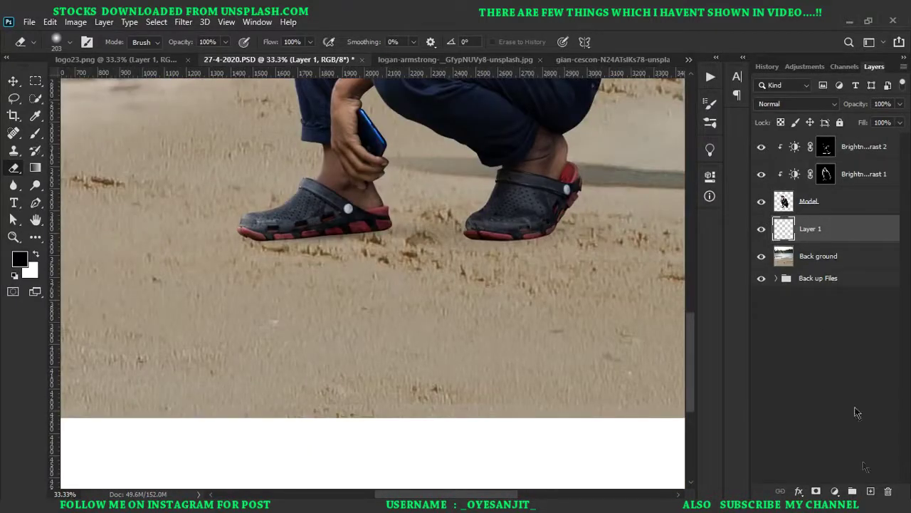
{"action": "left_click", "coordinate": [831, 258]}
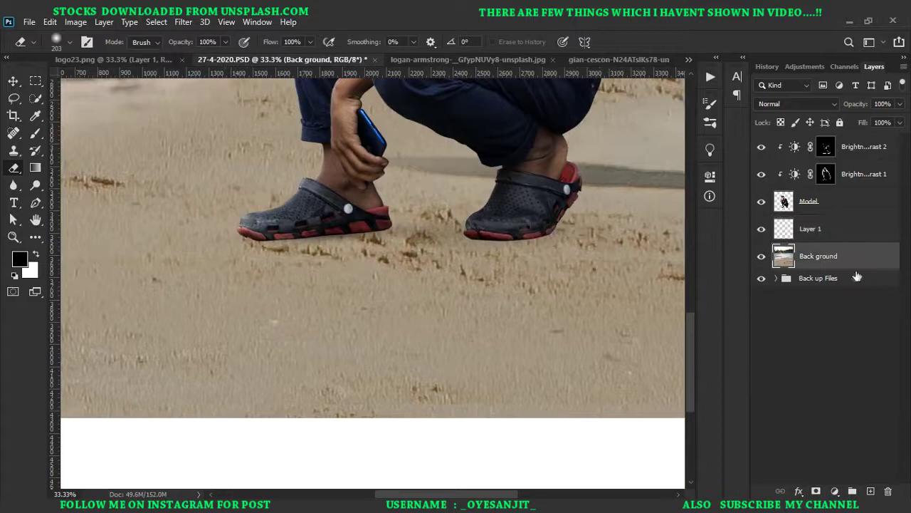
Add a Brightness/Contrast adjustment at brightness -72, clipped to the Back ground layer
{"action": "left_click", "coordinate": [836, 491]}
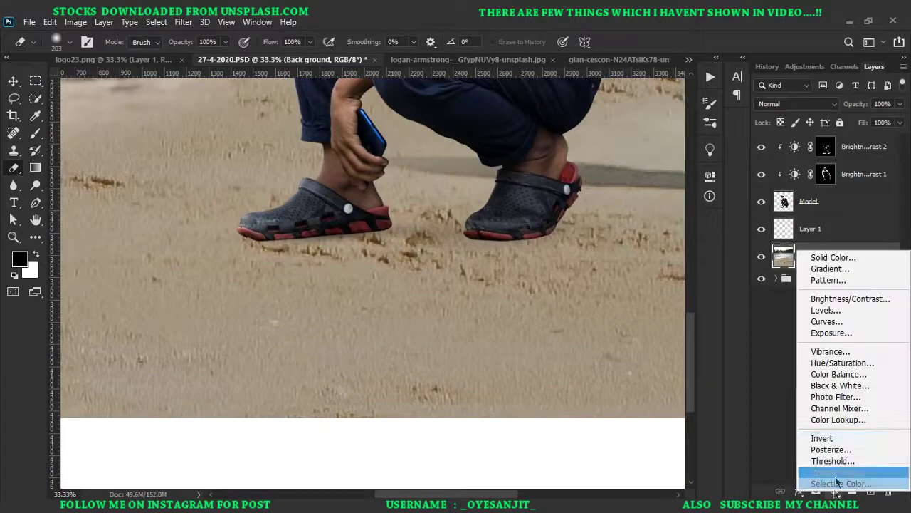
{"action": "left_click", "coordinate": [828, 297]}
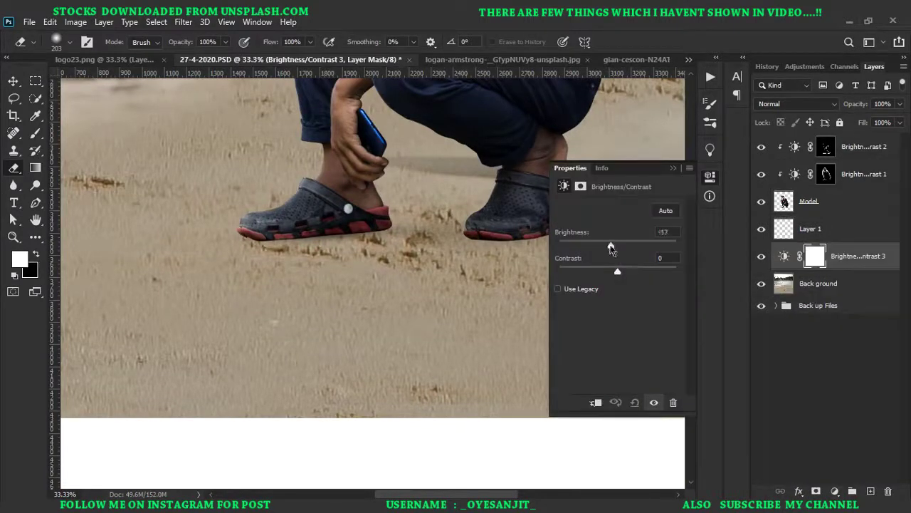
{"action": "left_click_drag", "start_coordinate": [610, 247], "coordinate": [592, 247]}
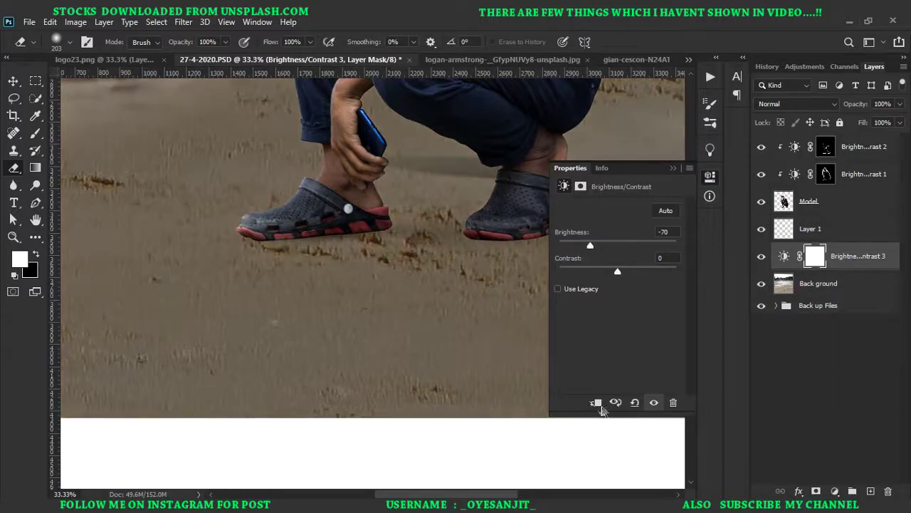
{"action": "left_click", "coordinate": [597, 403]}
{"action": "left_click_drag", "start_coordinate": [590, 245], "coordinate": [591, 245]}
{"action": "left_click", "coordinate": [673, 170]}
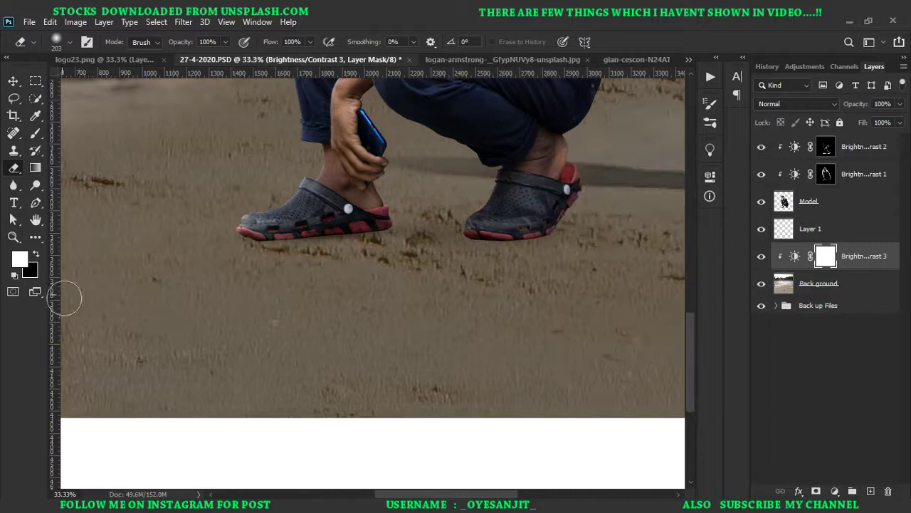
Invert the adjustment mask and paint white to reveal a soft shadow under the shoes
{"action": "left_click", "coordinate": [36, 254]}
{"action": "key", "text": "ctrl+i"}
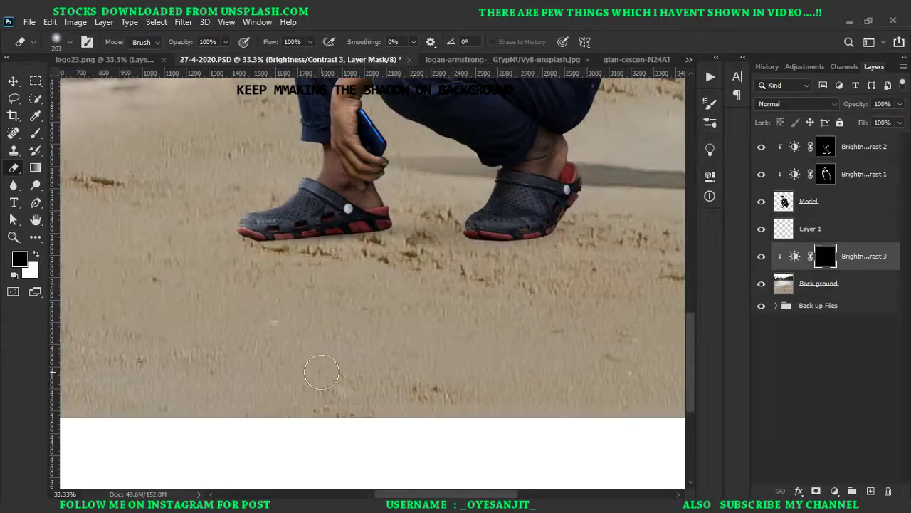
{"action": "key", "text": "b"}
{"action": "key", "text": "x"}
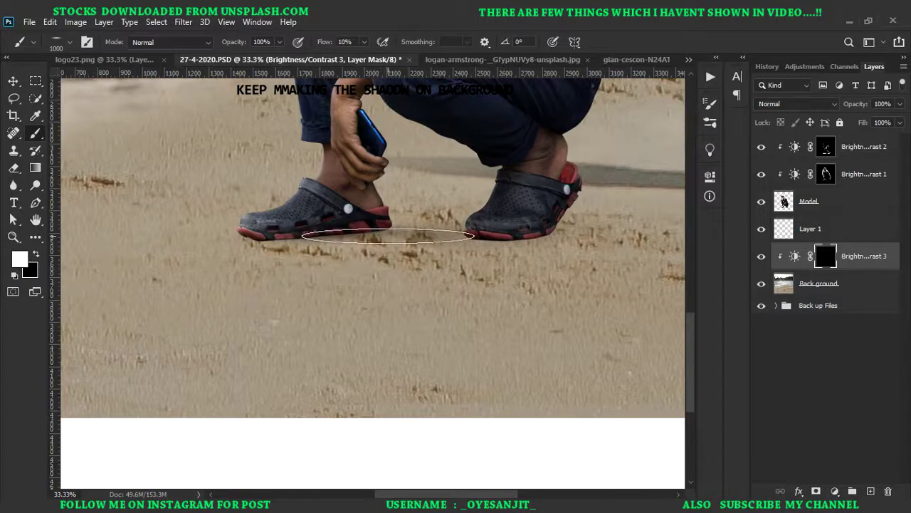
{"action": "left_click", "coordinate": [379, 235]}
{"action": "left_click_drag", "start_coordinate": [574, 233], "coordinate": [466, 290]}
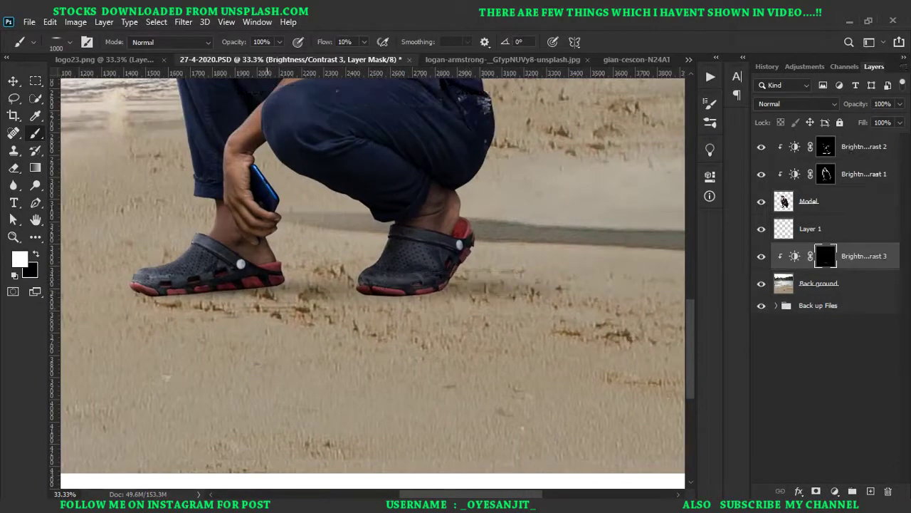
{"action": "scroll", "coordinate": [460, 391], "scroll_direction": "down", "scroll_amount": 2}
{"action": "scroll", "coordinate": [460, 391], "scroll_direction": "down", "scroll_amount": 2}
{"action": "scroll", "coordinate": [461, 386], "scroll_direction": "up", "scroll_amount": 4}
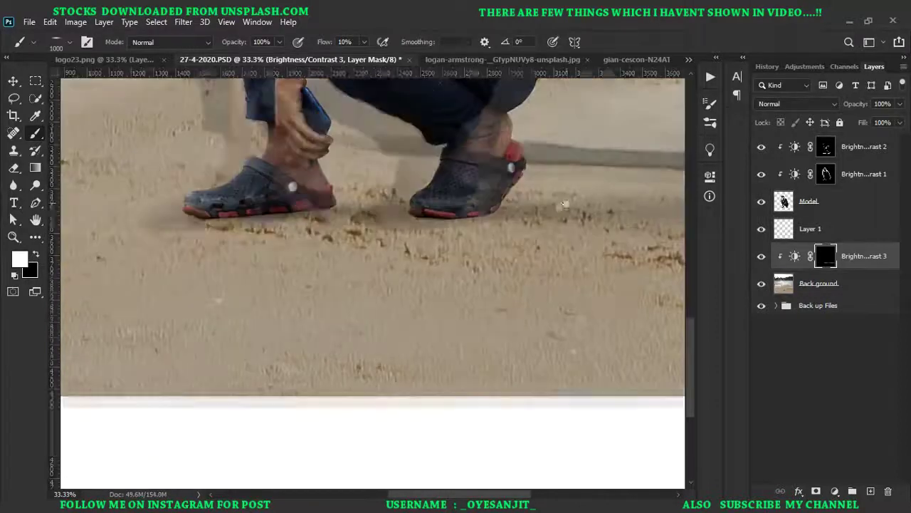
{"action": "left_click_drag", "start_coordinate": [572, 340], "coordinate": [590, 326]}
{"action": "scroll", "coordinate": [596, 329], "scroll_direction": "down", "scroll_amount": 2}
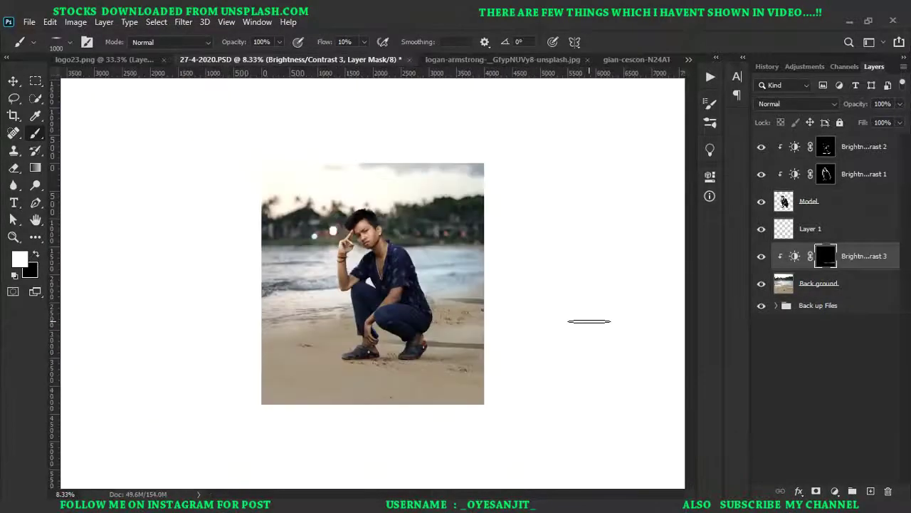
Save the document, then toggle the ground shadow off and on to compare
{"action": "key", "text": "ctrl+s"}
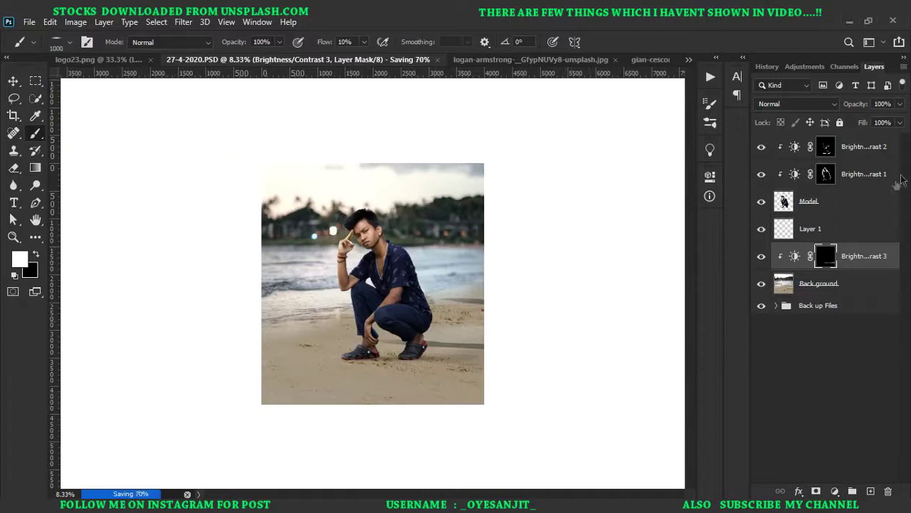
{"action": "left_click", "coordinate": [763, 257]}
{"action": "left_click", "coordinate": [762, 257]}
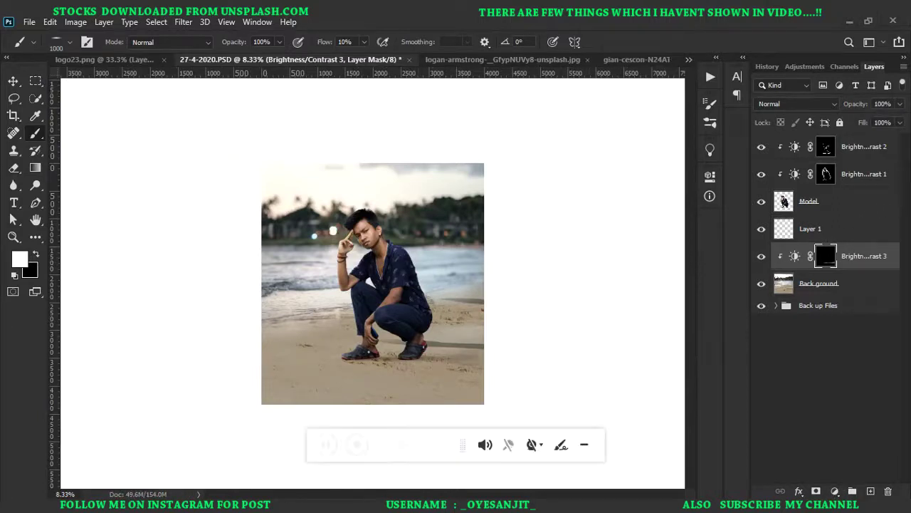
{"action": "key", "text": "alt+bracketleft"}
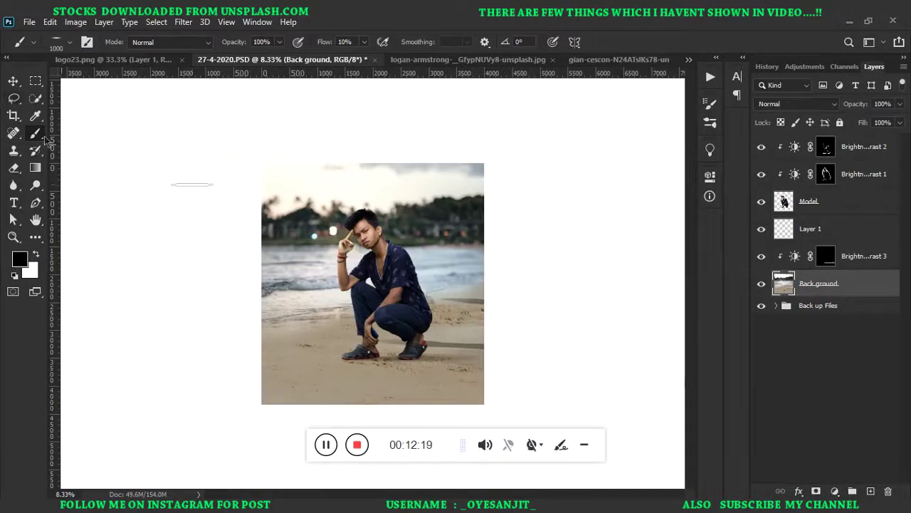
Toggle the Back ground layer and Brightness/Contrast 3 visibility to compare the shadow
{"action": "left_click", "coordinate": [762, 285]}
{"action": "left_click", "coordinate": [762, 285]}
{"action": "left_click", "coordinate": [762, 285]}
{"action": "left_click", "coordinate": [762, 286]}
{"action": "left_click", "coordinate": [761, 285]}
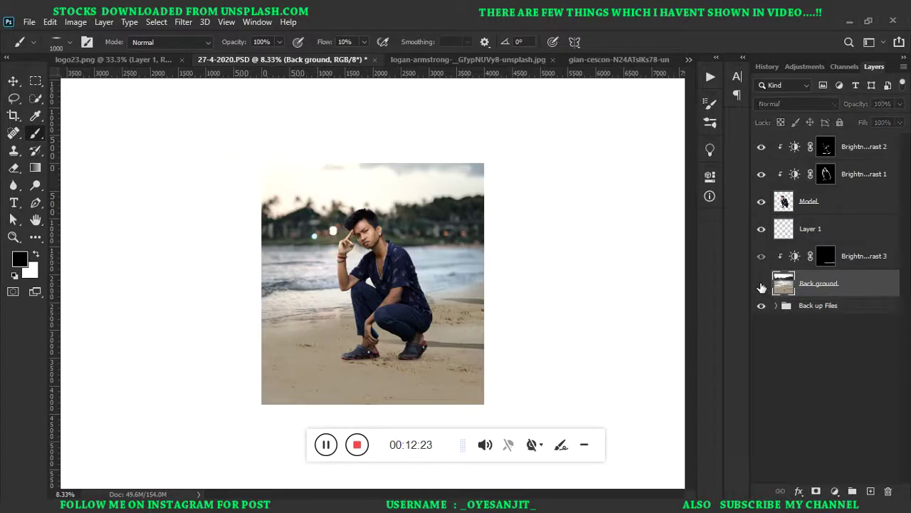
{"action": "left_click", "coordinate": [762, 286]}
{"action": "left_click", "coordinate": [761, 285]}
{"action": "left_click", "coordinate": [761, 286]}
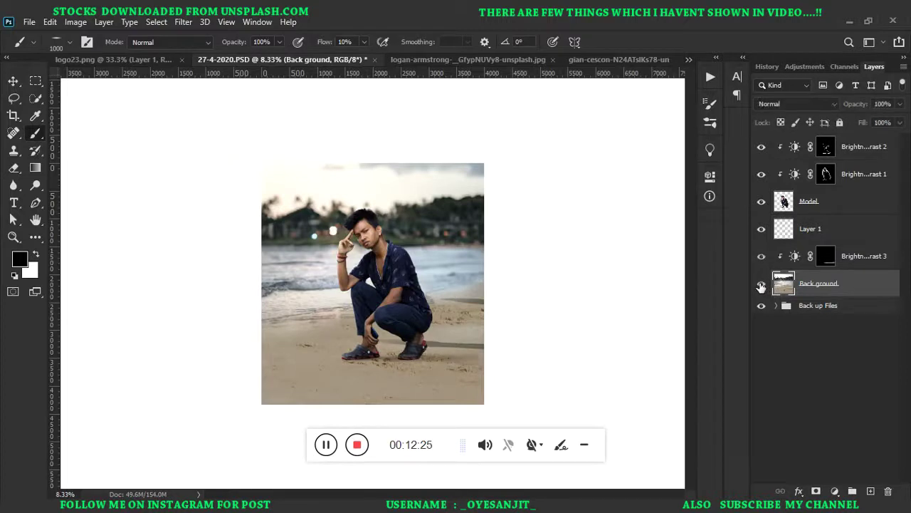
{"action": "left_click", "coordinate": [826, 258]}
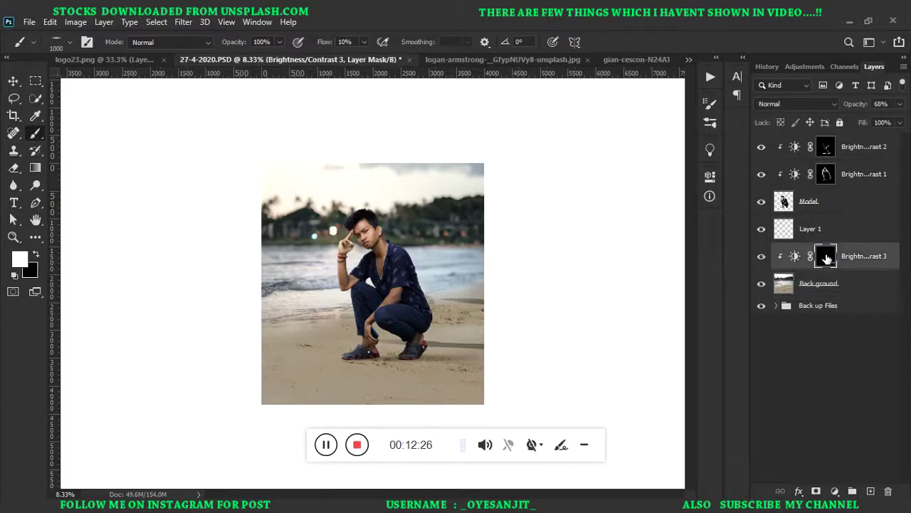
{"action": "left_click", "coordinate": [759, 263]}
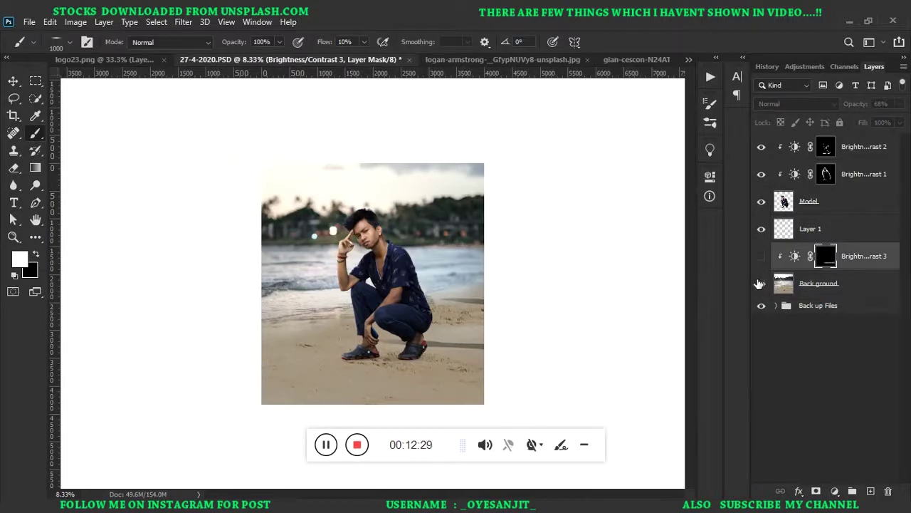
{"action": "left_click", "coordinate": [761, 257]}
Move Back ground copy out of Back up Files and put a duplicate, copy 2, at the bottom
{"action": "left_click", "coordinate": [780, 283]}
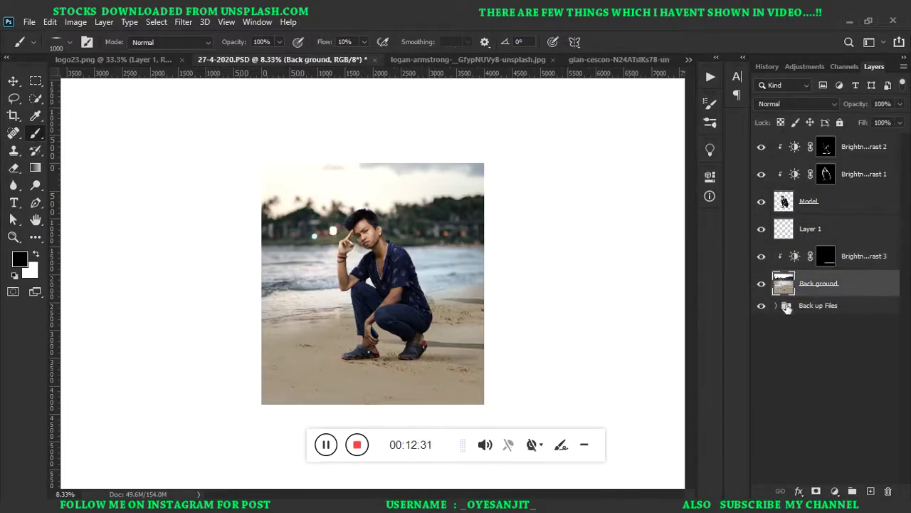
{"action": "left_click", "coordinate": [777, 305]}
{"action": "left_click_drag", "start_coordinate": [824, 356], "coordinate": [820, 297]}
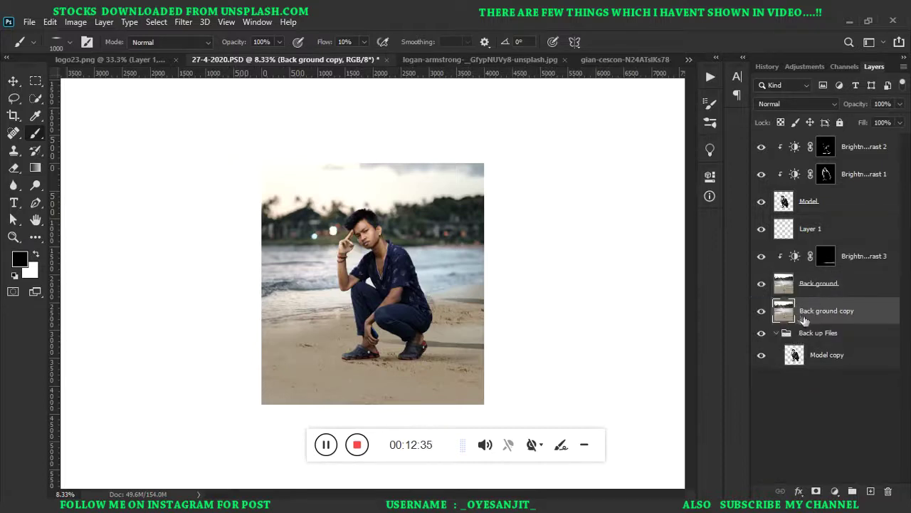
{"action": "key", "text": "ctrl+j"}
{"action": "left_click_drag", "start_coordinate": [826, 306], "coordinate": [826, 385]}
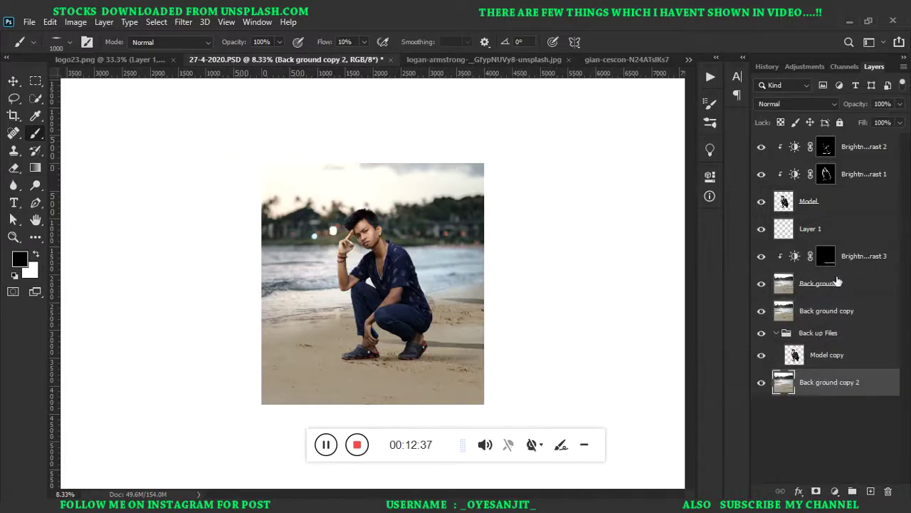
Group Brightness/Contrast 3 with the background layers and name the group Background
{"action": "left_click", "coordinate": [847, 255]}
{"action": "left_click", "coordinate": [827, 311], "text": "shift"}
{"action": "key", "text": "ctrl+g"}
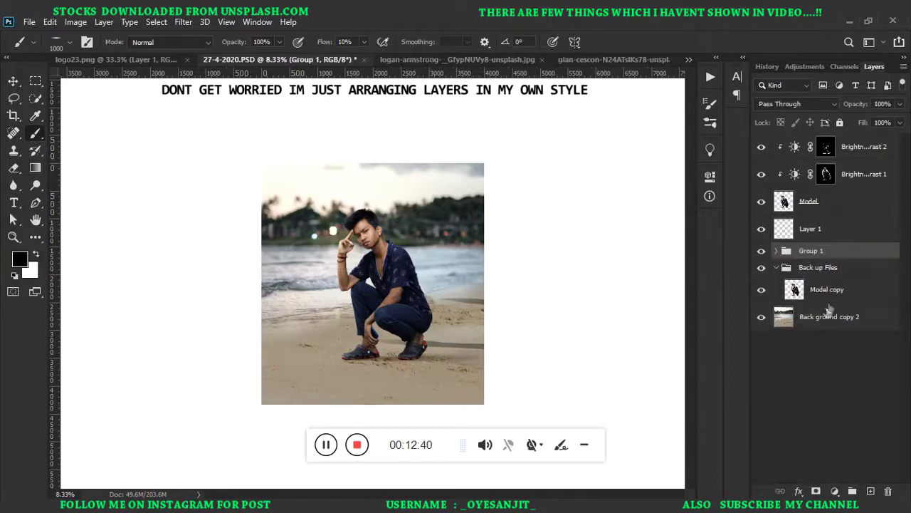
{"action": "left_click", "coordinate": [778, 269]}
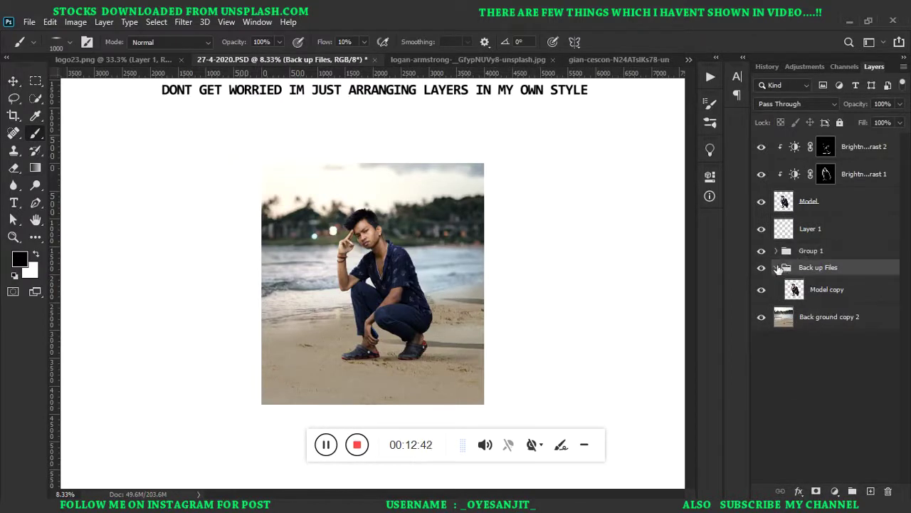
{"action": "left_click", "coordinate": [777, 268]}
{"action": "double_click", "coordinate": [801, 252]}
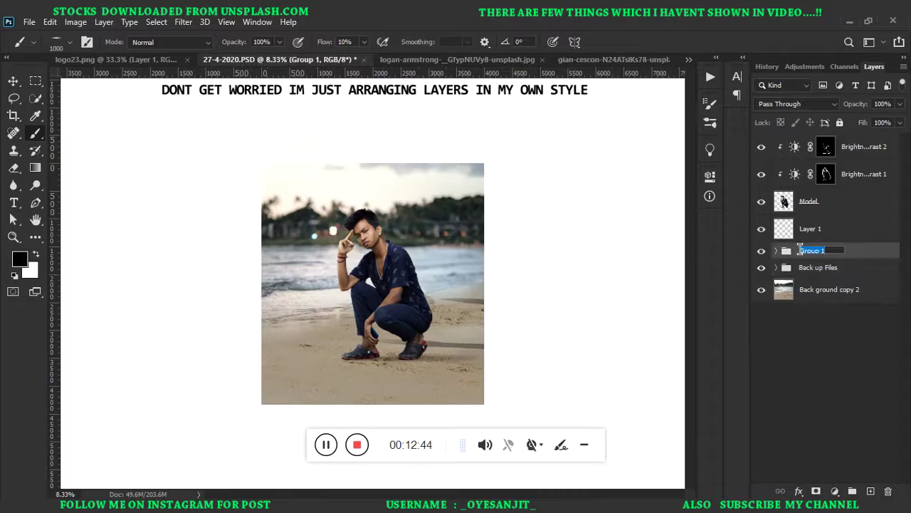
{"action": "type", "text": "Background"}
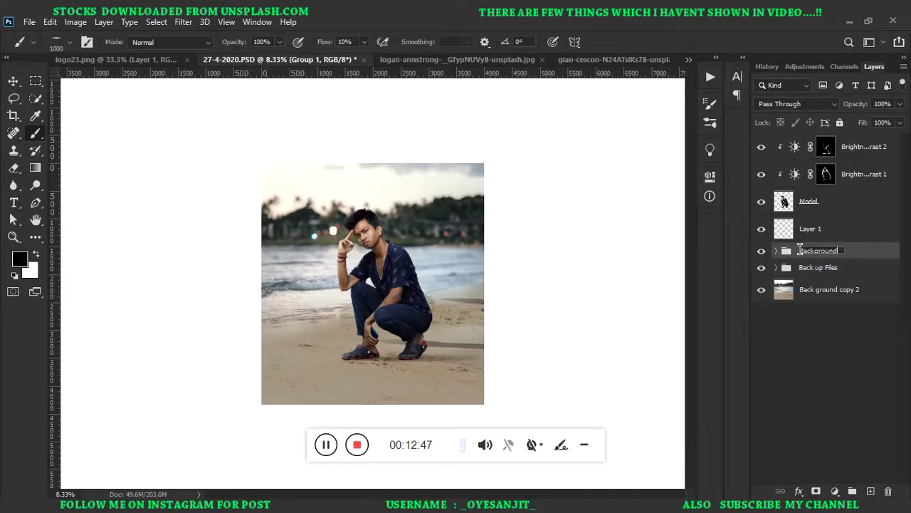
{"action": "key", "text": "Return"}
Rename Layer 1 to Shadow and merge the Background group into one layer
{"action": "double_click", "coordinate": [809, 228]}
{"action": "type", "text": "Shadow"}
{"action": "key", "text": "Return"}
{"action": "right_click", "coordinate": [816, 250]}
{"action": "left_click", "coordinate": [755, 444]}
Hide the Back up Files group and move Back ground copy 2 inside it
{"action": "left_click_drag", "start_coordinate": [761, 301], "coordinate": [760, 255]}
{"action": "left_click", "coordinate": [777, 278]}
{"action": "left_click_drag", "start_coordinate": [819, 321], "coordinate": [819, 299]}
{"action": "left_click", "coordinate": [777, 278]}
{"action": "left_click", "coordinate": [761, 255]}
{"action": "left_click", "coordinate": [762, 256]}
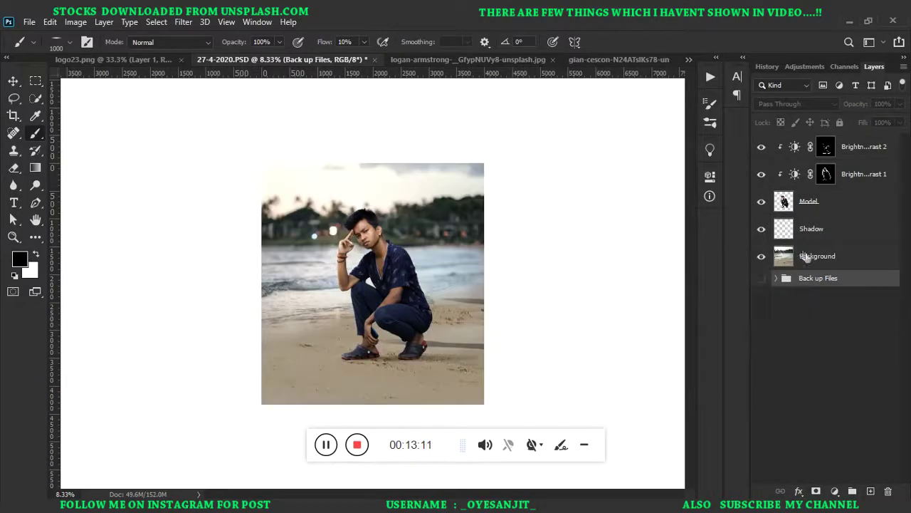
{"action": "left_click", "coordinate": [807, 261]}
{"action": "left_click", "coordinate": [14, 97]}
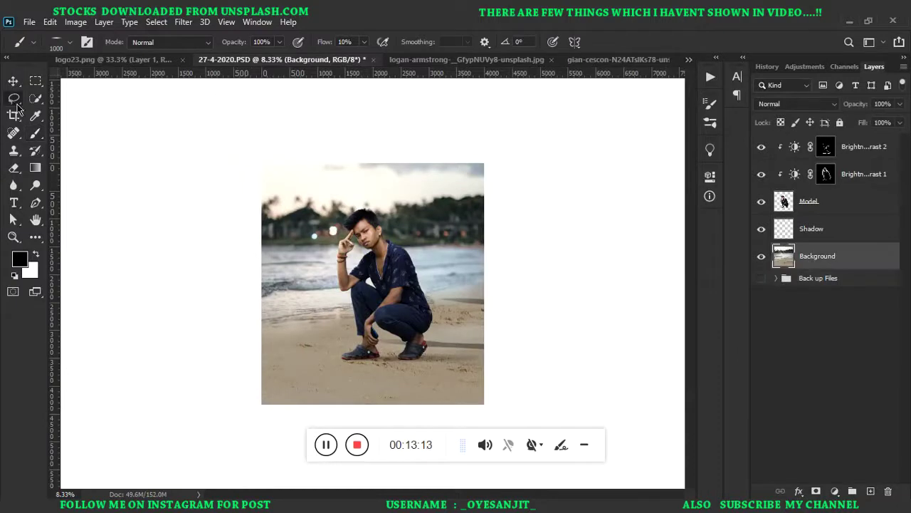
Zoom in on the shoes and copy a lassoed patch of sand onto a new layer
{"action": "key", "text": "ctrl+plus"}
{"action": "key", "text": "ctrl+plus"}
{"action": "key", "text": "ctrl+plus"}
{"action": "key", "text": "ctrl+plus"}
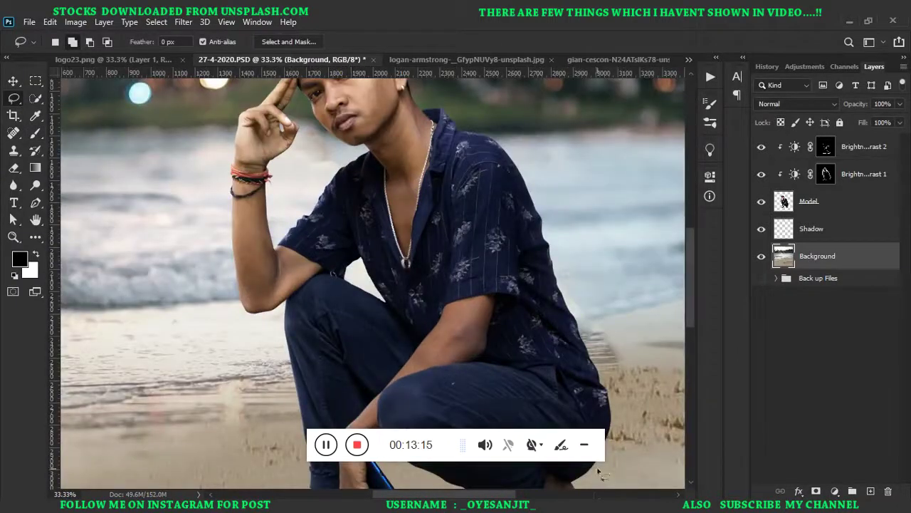
{"action": "left_click_drag", "start_coordinate": [589, 457], "coordinate": [417, 240]}
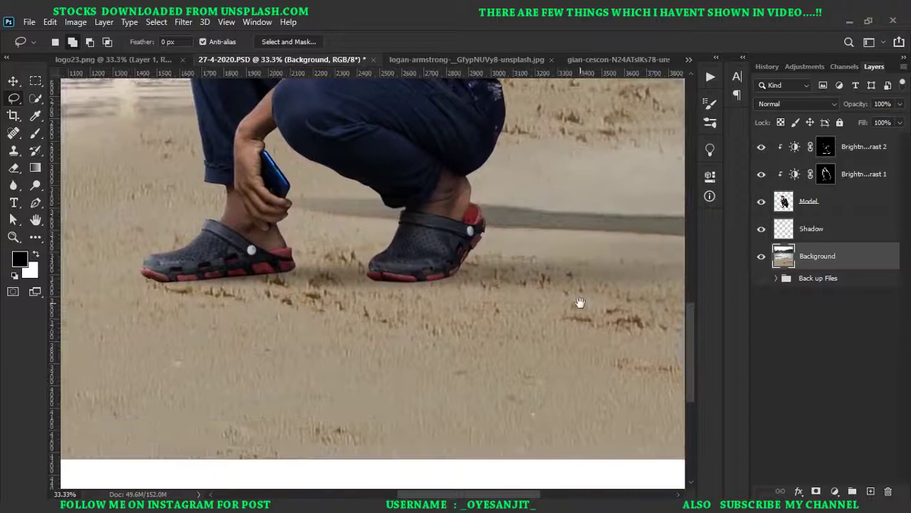
{"action": "scroll", "coordinate": [463, 253], "scroll_direction": "up", "scroll_amount": 3}
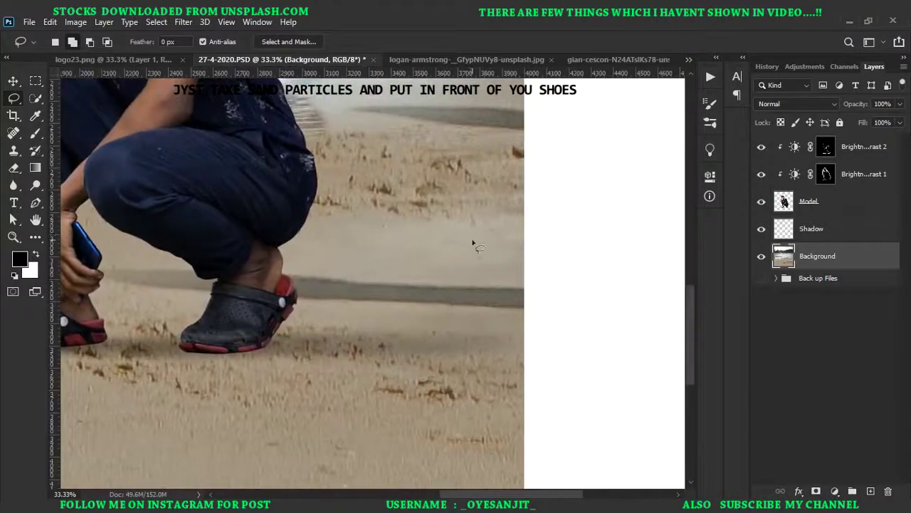
{"action": "key", "text": "ctrl+plus"}
{"action": "key", "text": "ctrl+plus"}
{"action": "key", "text": "ctrl+plus"}
{"action": "scroll", "coordinate": [456, 239], "scroll_direction": "down", "scroll_amount": 3}
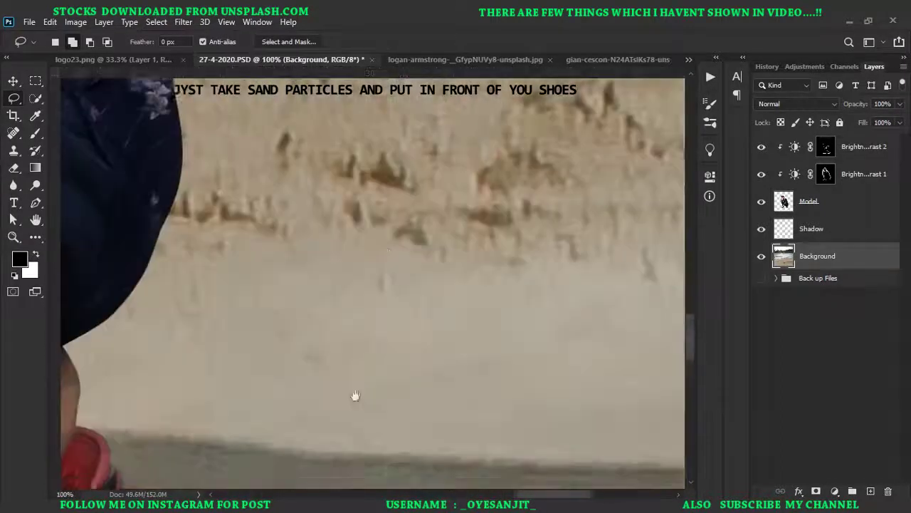
{"action": "scroll", "coordinate": [437, 235], "scroll_direction": "down", "scroll_amount": 1}
{"action": "left_click_drag", "start_coordinate": [466, 241], "coordinate": [462, 251]}
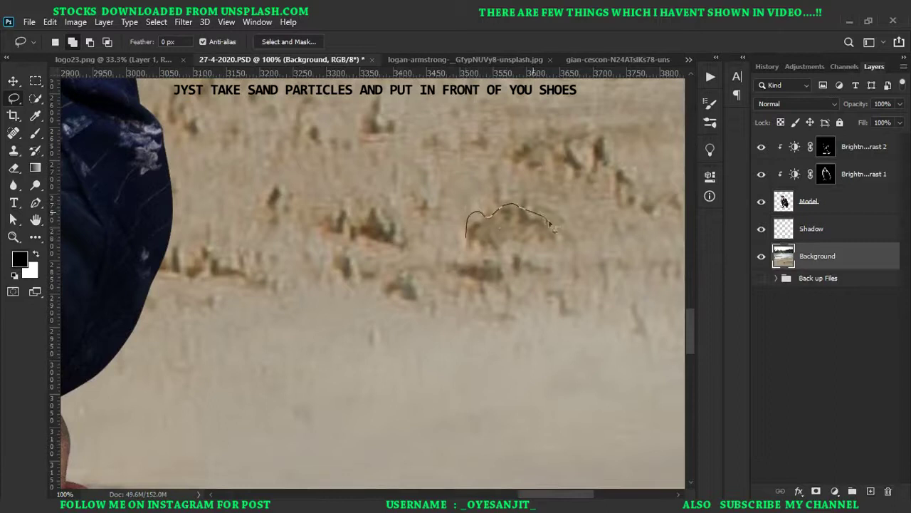
{"action": "key", "text": "ctrl+j"}
Move the sand layer to the top, place it below the shoe, and enlarge it to about 177%
{"action": "key", "text": "v"}
{"action": "scroll", "coordinate": [370, 285], "scroll_direction": "up", "scroll_amount": 5}
{"action": "scroll", "coordinate": [370, 285], "scroll_direction": "left", "scroll_amount": 5}
{"action": "left_click_drag", "start_coordinate": [870, 262], "coordinate": [808, 142]}
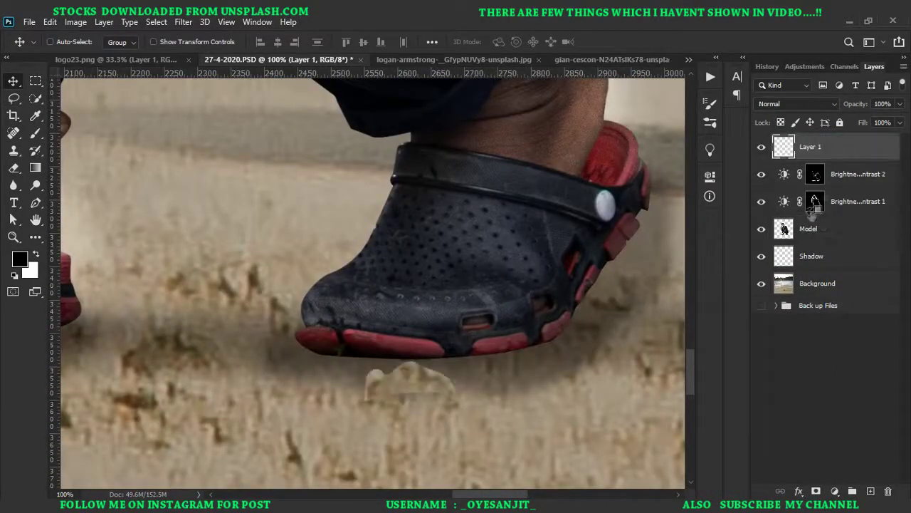
{"action": "left_click_drag", "start_coordinate": [527, 396], "coordinate": [471, 367]}
{"action": "key", "text": "ctrl+t"}
{"action": "mouse_move", "coordinate": [338, 347]}
{"action": "left_mouse_down"}
{"action": "mouse_move", "coordinate": [400, 390]}
{"action": "mouse_move", "coordinate": [386, 376]}
{"action": "left_mouse_up"}
{"action": "key", "text": "Return"}
Mask the sand patch by painting black, then discard the failed attempt
{"action": "key", "text": "b"}
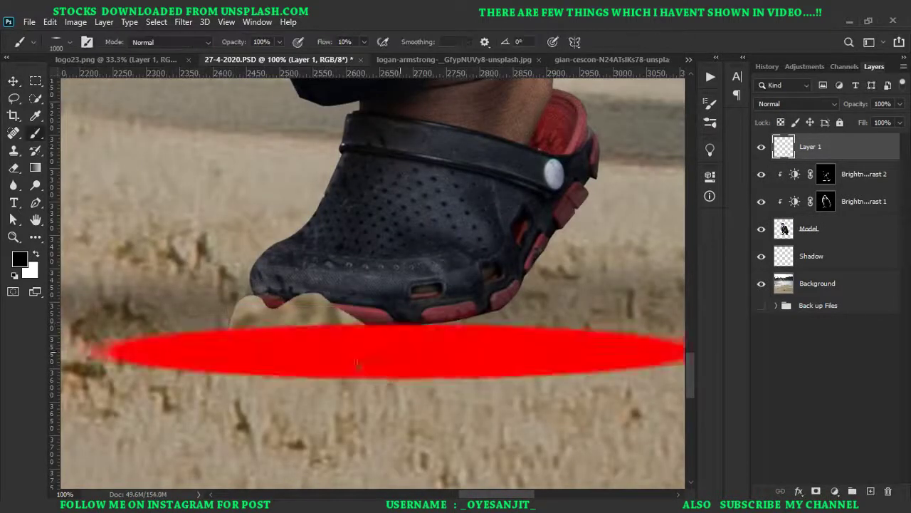
{"action": "left_click", "coordinate": [835, 492]}
{"action": "key", "text": "x"}
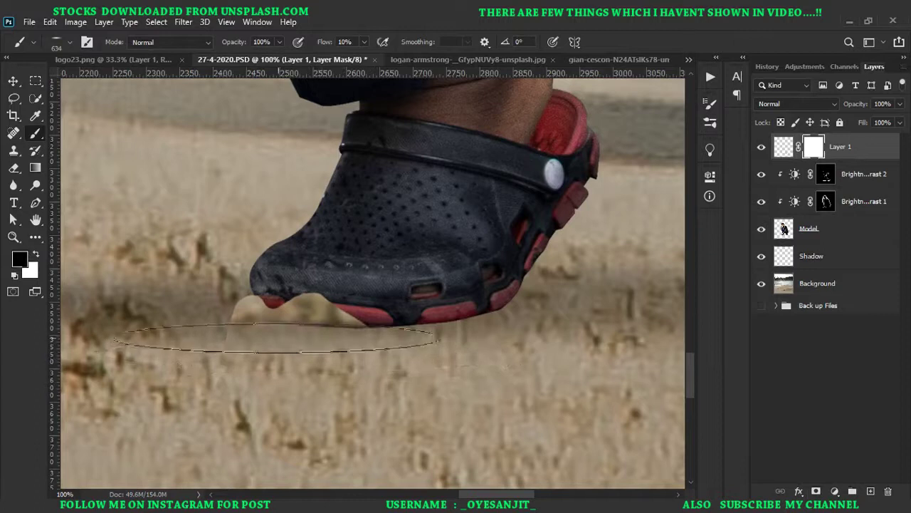
{"action": "left_click_drag", "start_coordinate": [221, 352], "coordinate": [299, 345]}
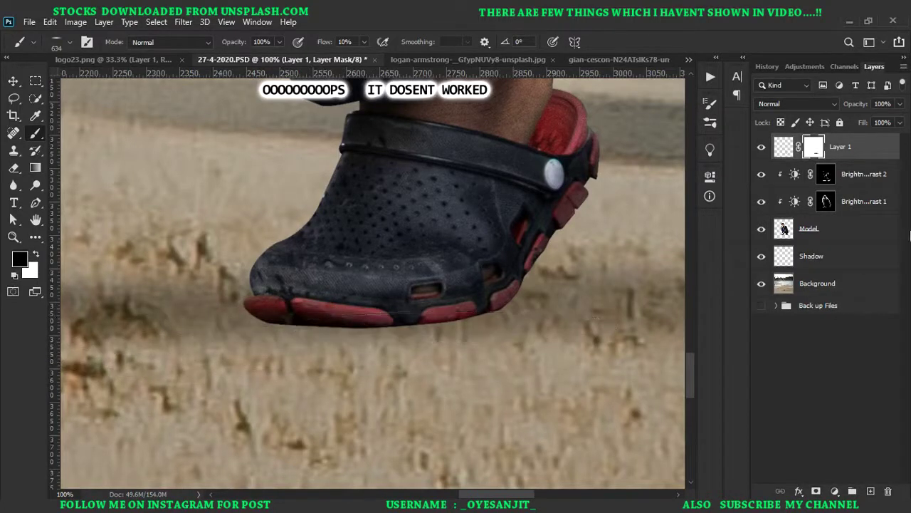
{"action": "key", "text": "Delete"}
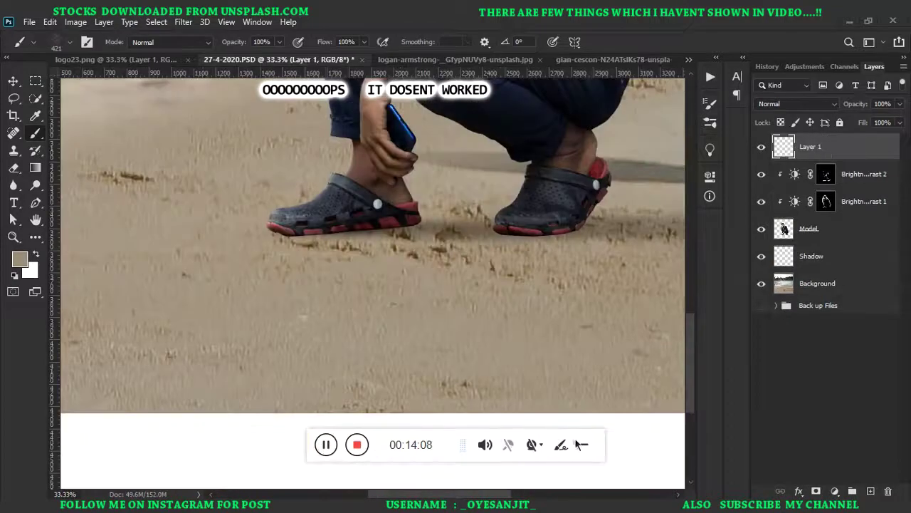
Choose the Dust3 particle brush from the Brushes panel's Dust folder
{"action": "right_click", "coordinate": [418, 279]}
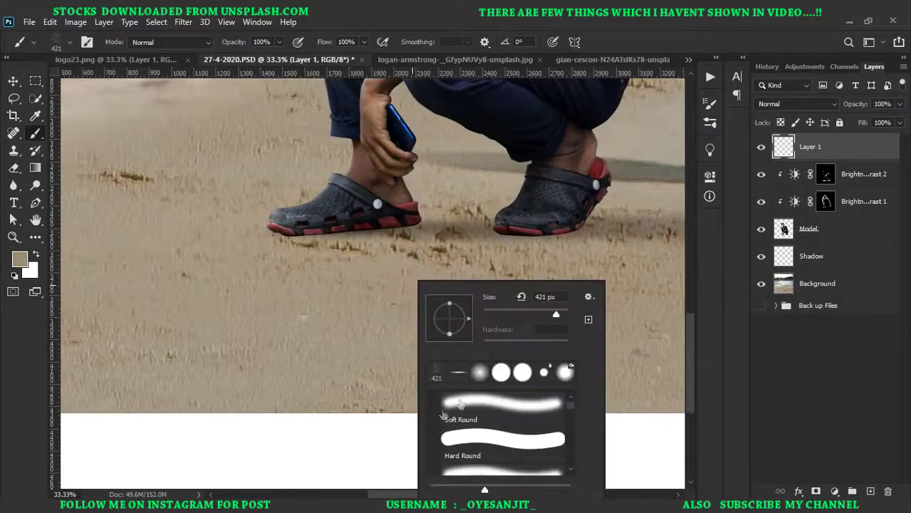
{"action": "scroll", "coordinate": [494, 459], "scroll_direction": "down", "scroll_amount": 2}
{"action": "scroll", "coordinate": [494, 459], "scroll_direction": "down", "scroll_amount": 2}
{"action": "scroll", "coordinate": [495, 460], "scroll_direction": "down", "scroll_amount": 2}
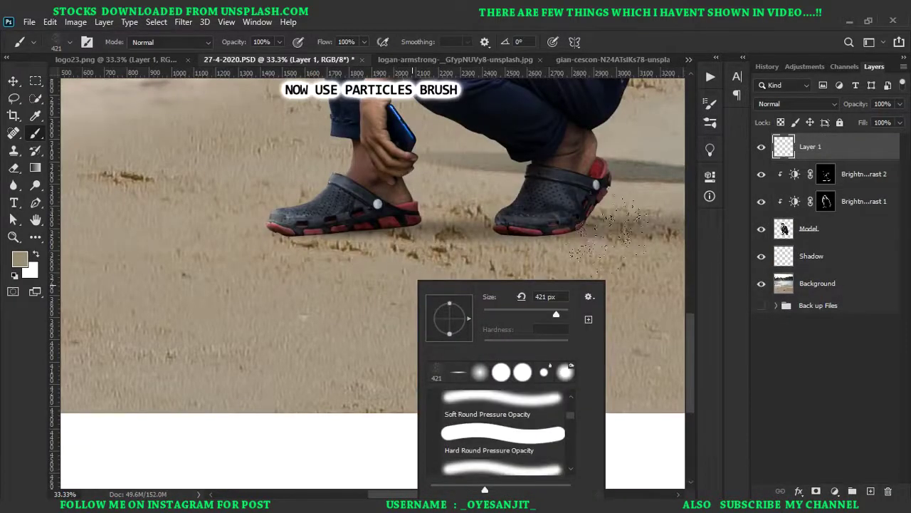
{"action": "left_click", "coordinate": [710, 107]}
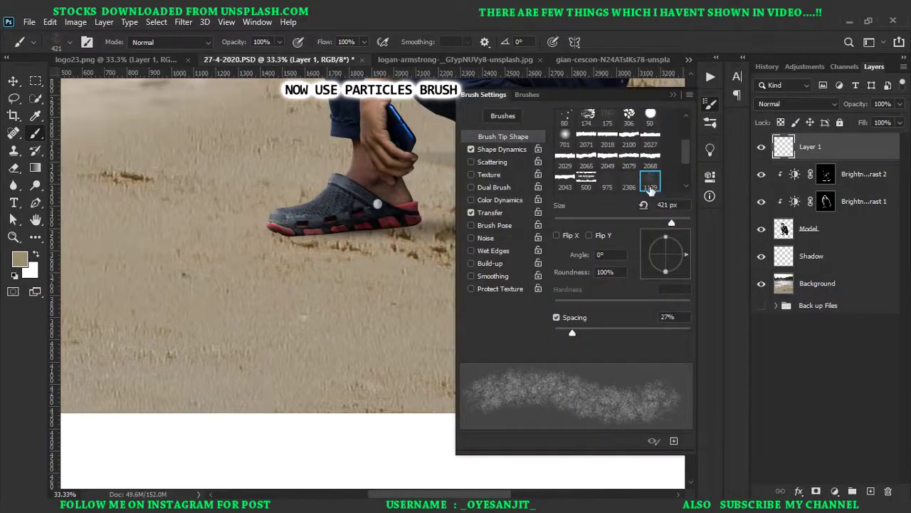
{"action": "left_click", "coordinate": [527, 95]}
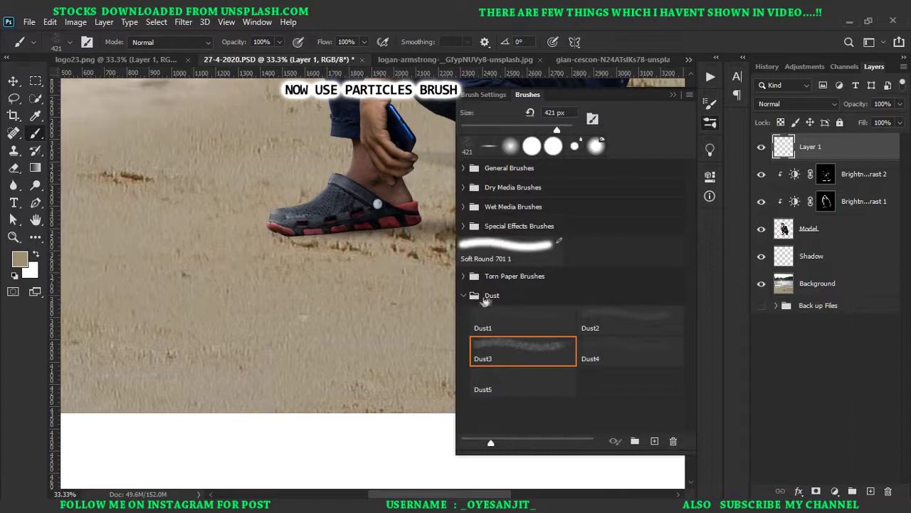
{"action": "left_click", "coordinate": [673, 95]}
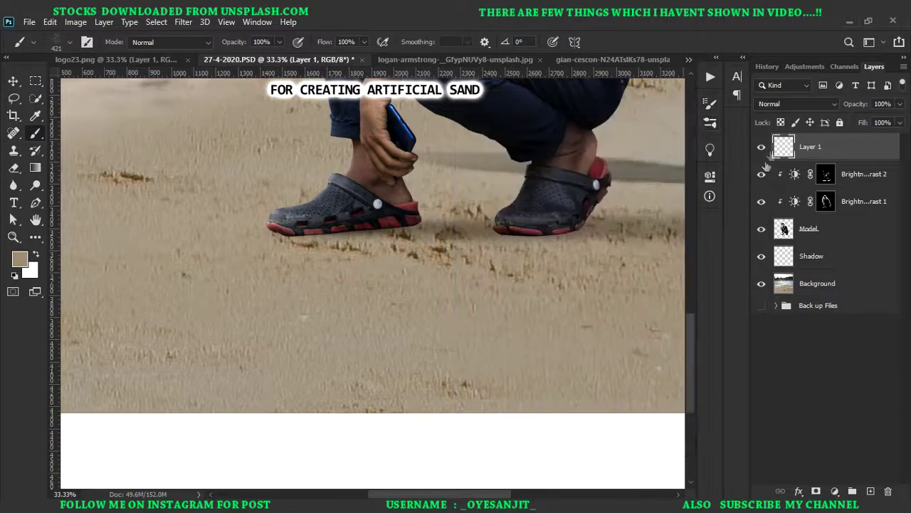
Rename the empty top layer to Sand
{"action": "left_click_drag", "start_coordinate": [783, 147], "coordinate": [888, 491]}
{"action": "key", "text": "ctrl+z"}
{"action": "double_click", "coordinate": [812, 147]}
{"action": "type", "text": "sd"}
{"action": "key", "text": "Return"}
Sample a sand colour from the image as the foreground colour
{"action": "left_click", "coordinate": [20, 259]}
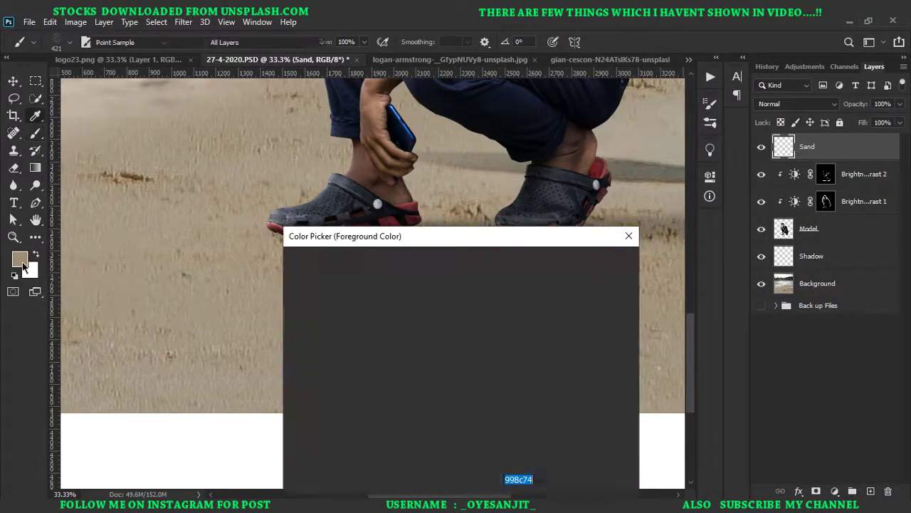
{"action": "left_click", "coordinate": [277, 242]}
{"action": "left_click", "coordinate": [277, 237]}
{"action": "left_click", "coordinate": [593, 261]}
{"action": "key", "text": "b"}
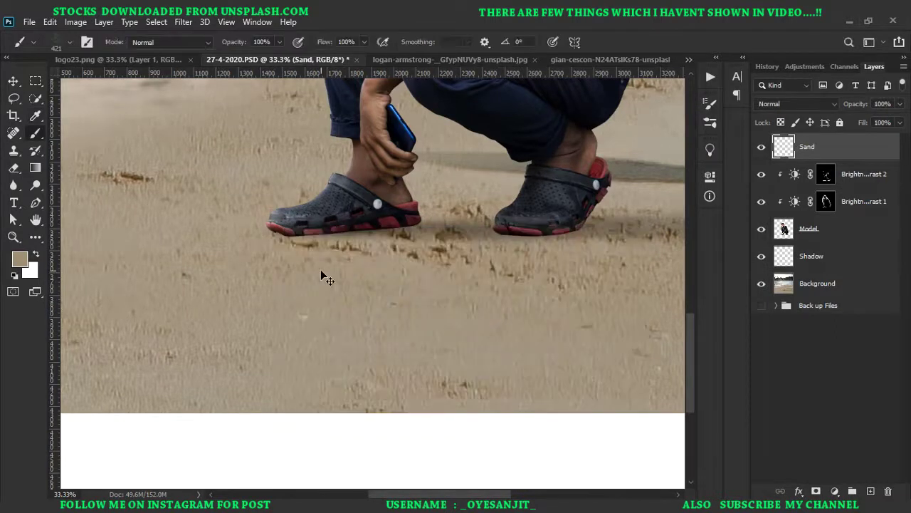
Dab light sand speckles at the shoe's toe and move across to the other shoe
{"action": "scroll", "coordinate": [320, 270], "scroll_direction": "up", "scroll_amount": 2}
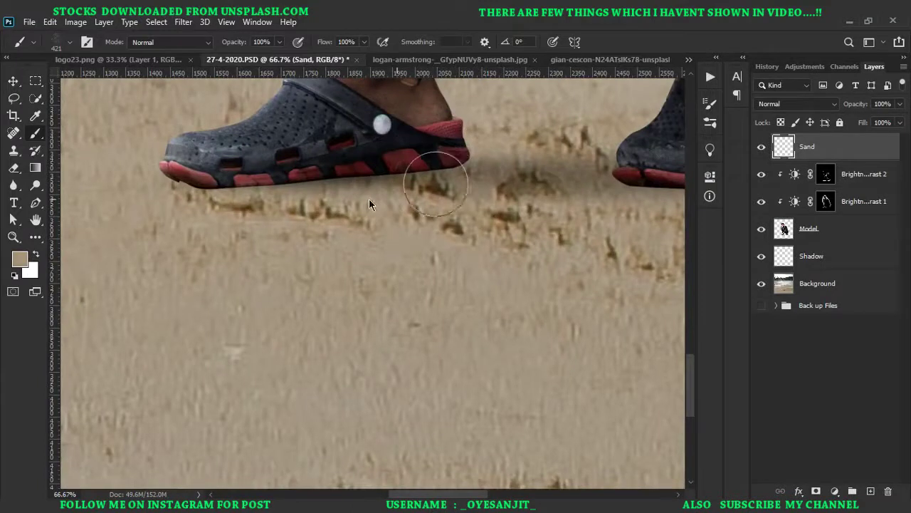
{"action": "mouse_move", "coordinate": [182, 174]}
{"action": "left_mouse_down"}
{"action": "mouse_move", "coordinate": [199, 214]}
{"action": "mouse_move", "coordinate": [162, 172]}
{"action": "left_mouse_up"}
{"action": "mouse_move", "coordinate": [285, 299]}
{"action": "left_mouse_down"}
{"action": "mouse_move", "coordinate": [128, 200]}
{"action": "mouse_move", "coordinate": [294, 246]}
{"action": "mouse_move", "coordinate": [164, 186]}
{"action": "mouse_move", "coordinate": [231, 314]}
{"action": "left_mouse_up"}
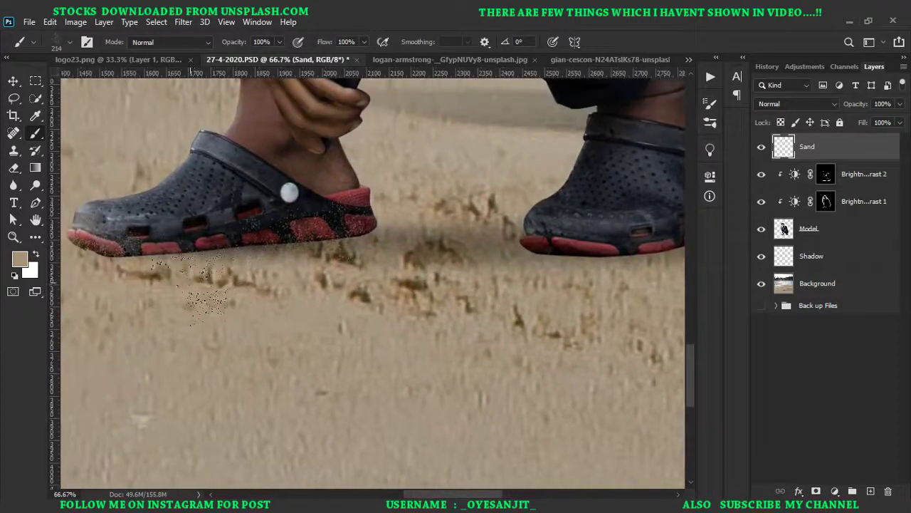
{"action": "scroll", "coordinate": [235, 306], "scroll_direction": "right", "scroll_amount": 5}
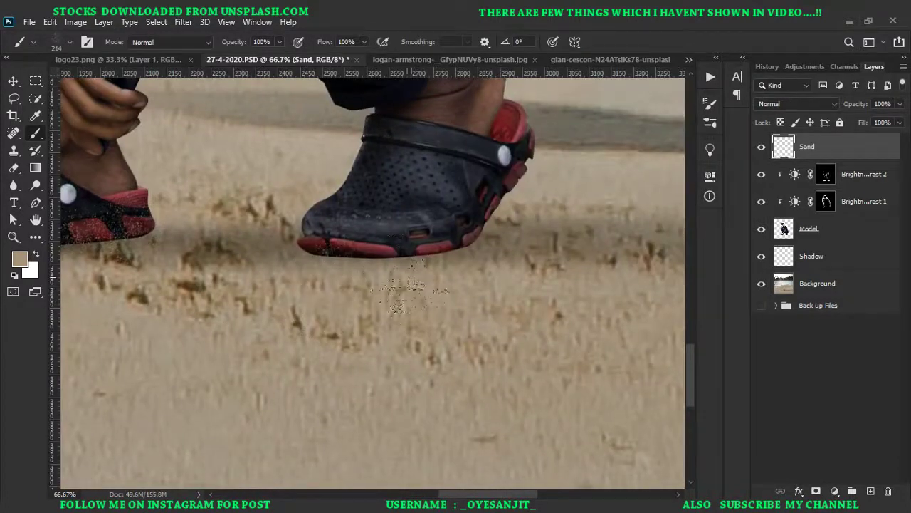
{"action": "scroll", "coordinate": [559, 212], "scroll_direction": "up", "scroll_amount": 3}
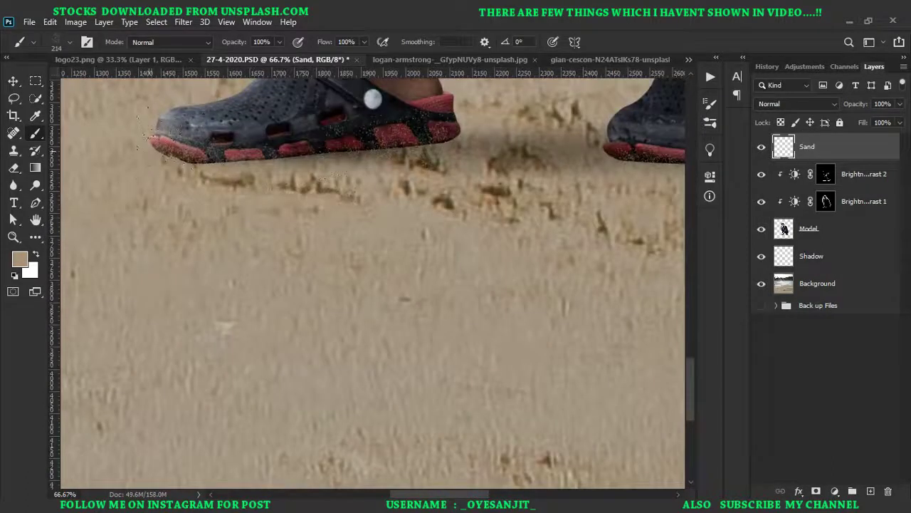
{"action": "scroll", "coordinate": [559, 211], "scroll_direction": "up", "scroll_amount": 3}
{"action": "scroll", "coordinate": [559, 211], "scroll_direction": "up", "scroll_amount": 1}
{"action": "scroll", "coordinate": [613, 305], "scroll_direction": "down", "scroll_amount": 2}
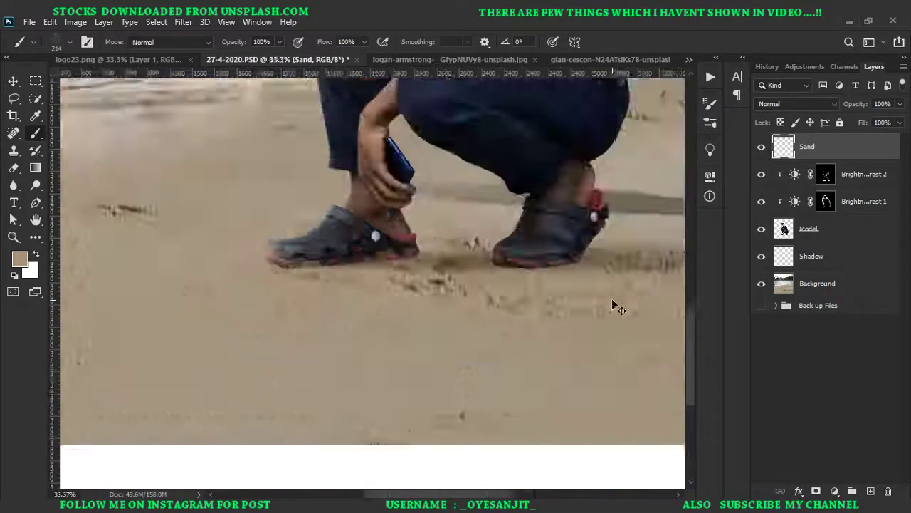
{"action": "scroll", "coordinate": [615, 305], "scroll_direction": "up", "scroll_amount": 2}
{"action": "scroll", "coordinate": [633, 367], "scroll_direction": "down", "scroll_amount": 2}
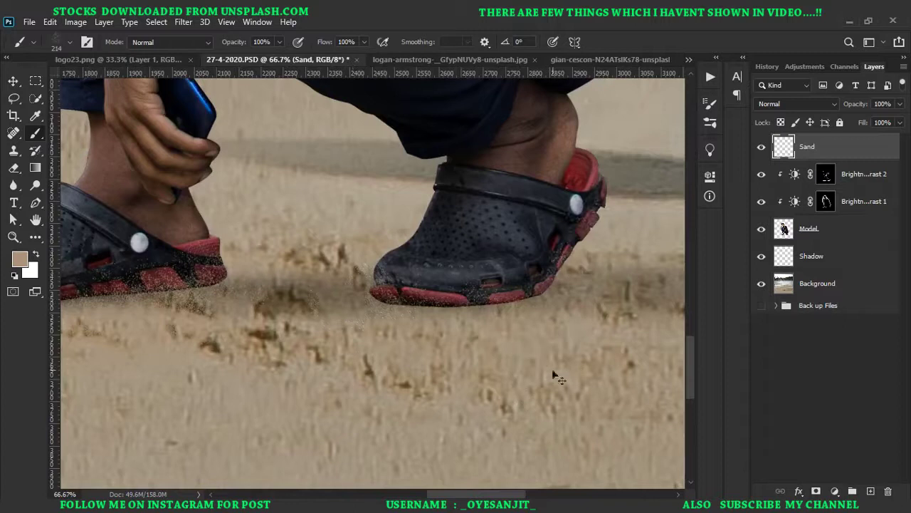
{"action": "scroll", "coordinate": [553, 375], "scroll_direction": "up", "scroll_amount": 2}
Reconfirm the sampled sand colour and return to the brush
{"action": "left_click", "coordinate": [20, 259]}
{"action": "key", "text": "Return"}
{"action": "key", "text": "b"}
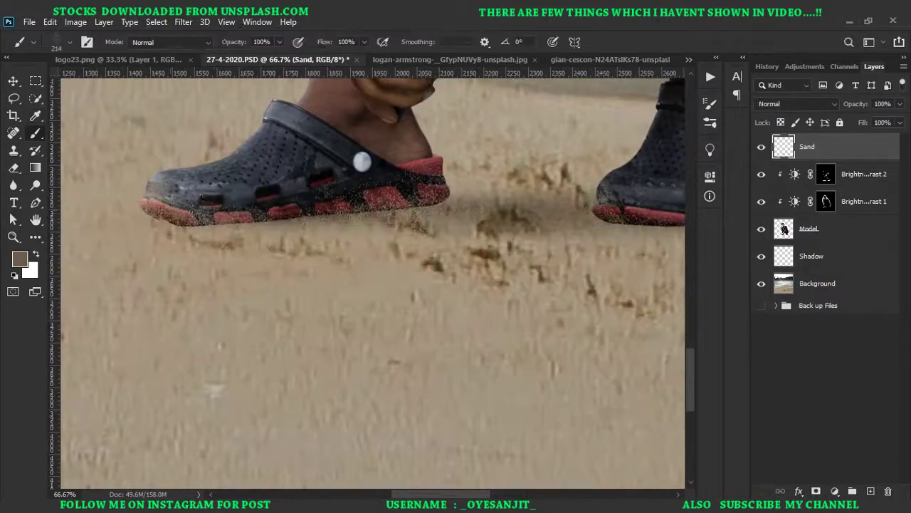
{"action": "scroll", "coordinate": [507, 320], "scroll_direction": "down", "scroll_amount": 2}
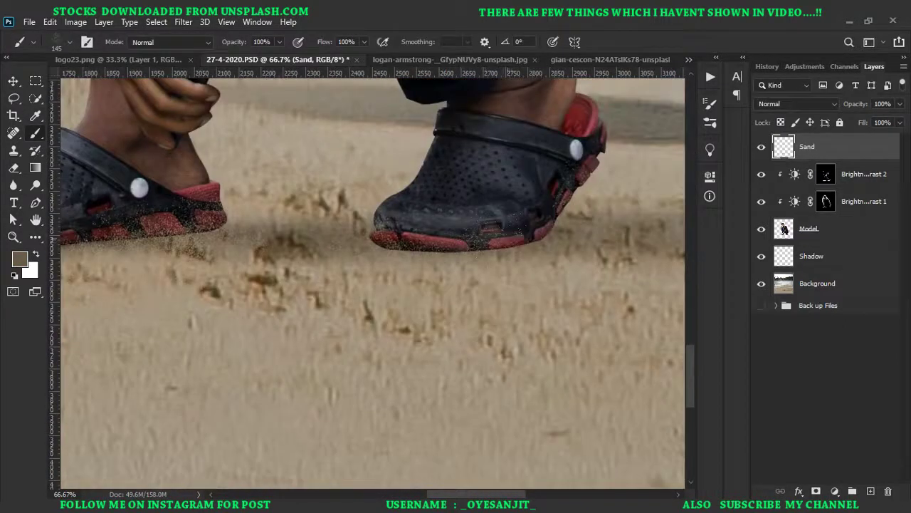
{"action": "scroll", "coordinate": [507, 319], "scroll_direction": "down", "scroll_amount": 3}
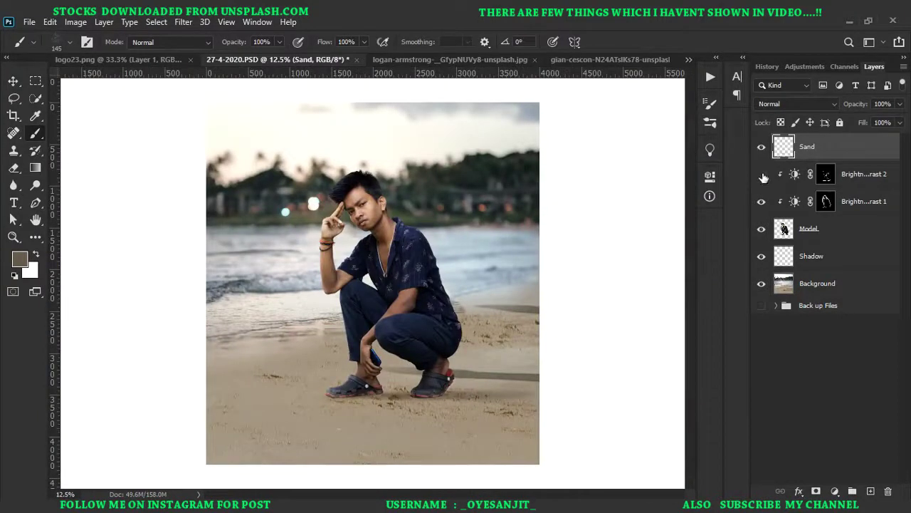
Compare the model with and without Brightness/Contrast 1, leaving the brightening visible
{"action": "left_click", "coordinate": [761, 196]}
{"action": "left_click", "coordinate": [761, 195]}
{"action": "left_click", "coordinate": [761, 196]}
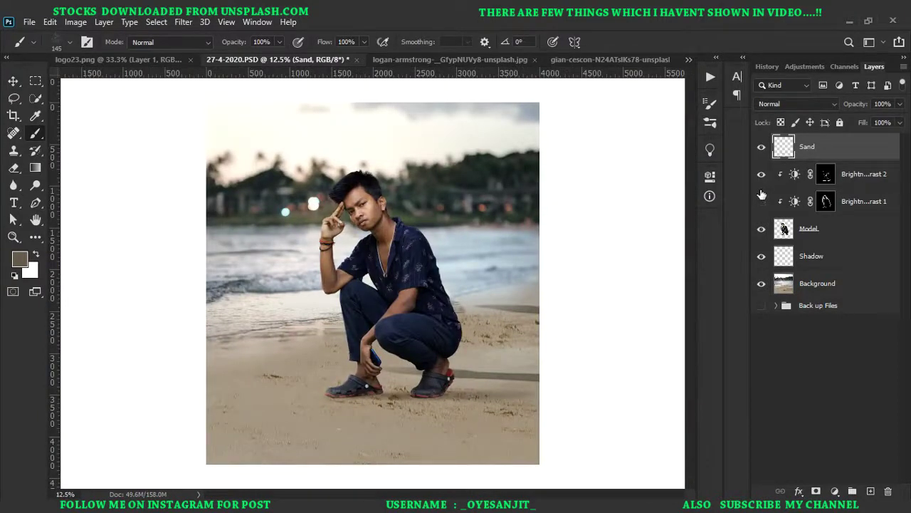
{"action": "left_click", "coordinate": [761, 195]}
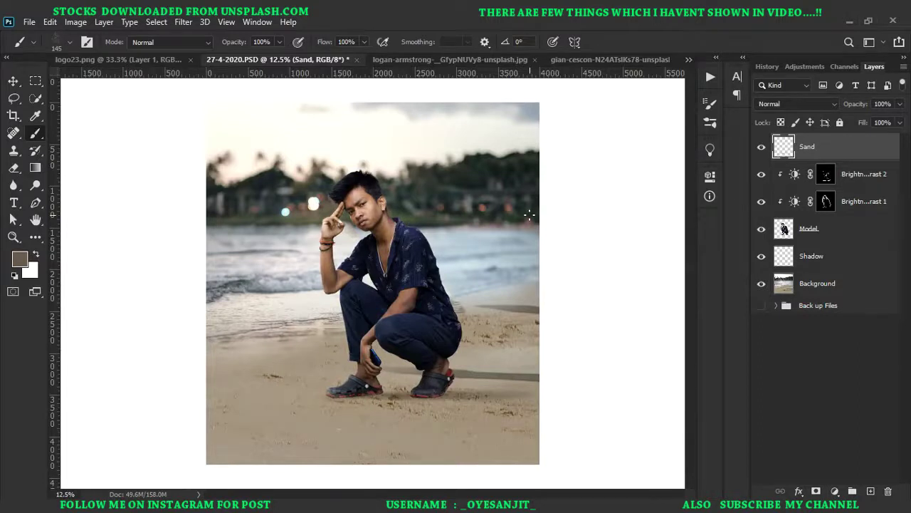
Switch to the Move tool with Show Transform Controls unchecked, zoomed to 25%
{"action": "left_click", "coordinate": [17, 82]}
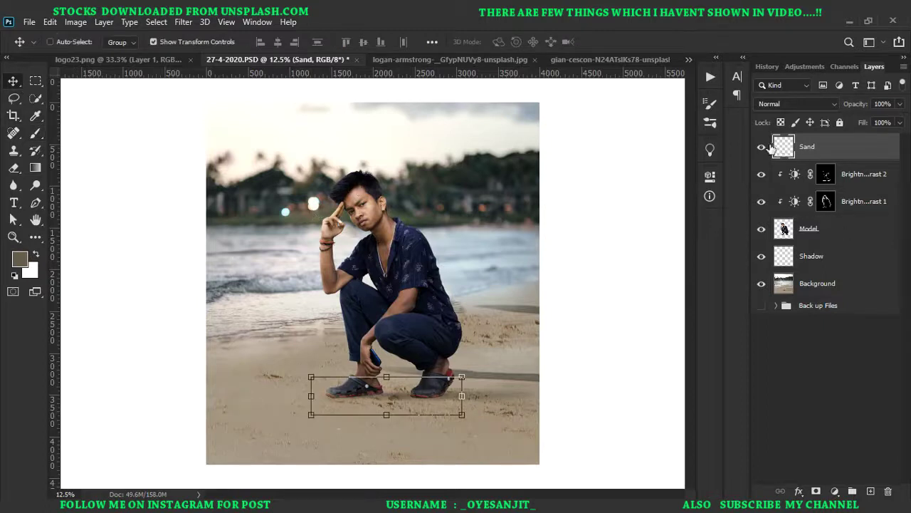
{"action": "left_click", "coordinate": [153, 42]}
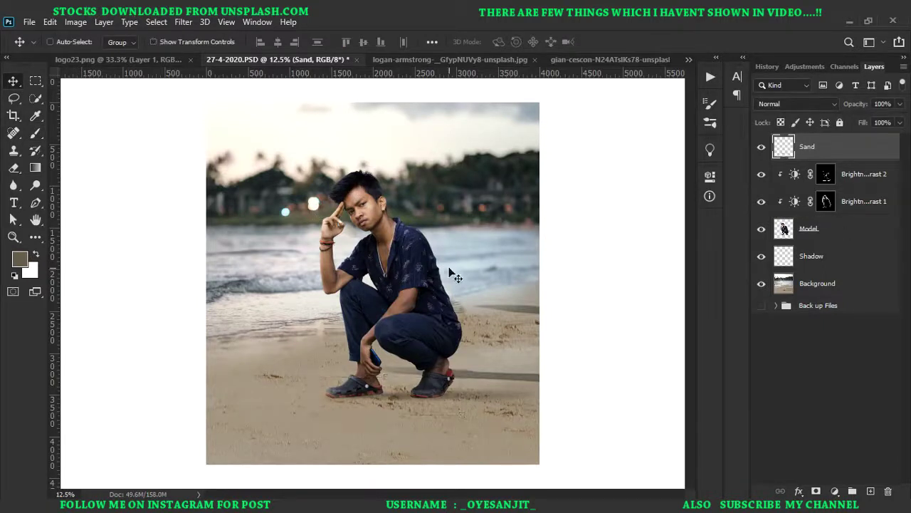
{"action": "key", "text": "ctrl+minus"}
{"action": "key", "text": "ctrl+plus"}
{"action": "key", "text": "ctrl+plus"}
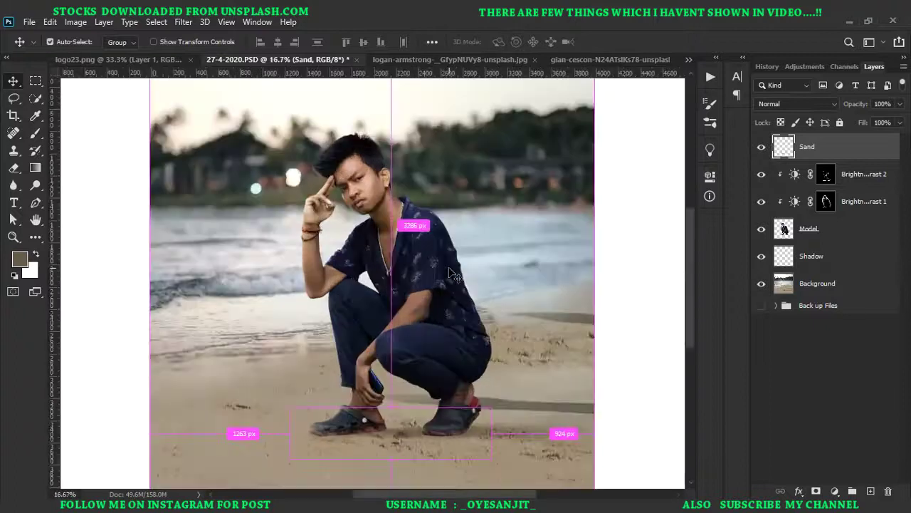
{"action": "key", "text": "ctrl+plus"}
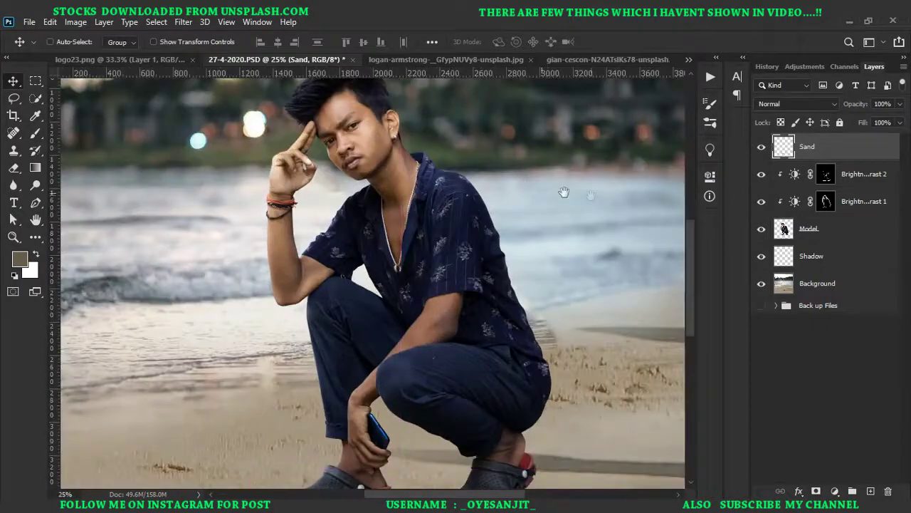
Bring the shoes into view and add an empty Layer 1 above the Shadow layer
{"action": "left_click_drag", "start_coordinate": [484, 308], "coordinate": [473, 126]}
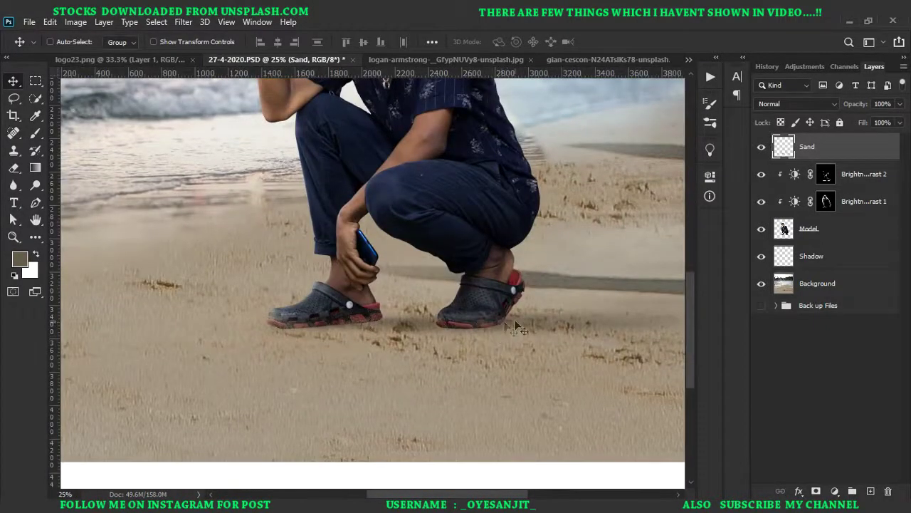
{"action": "left_click", "coordinate": [835, 235]}
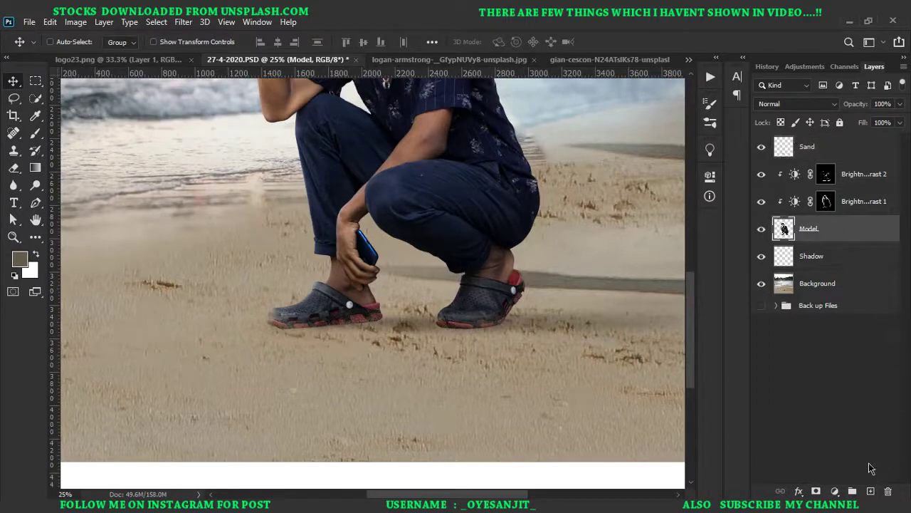
{"action": "left_click", "coordinate": [838, 259]}
{"action": "left_click", "coordinate": [871, 490]}
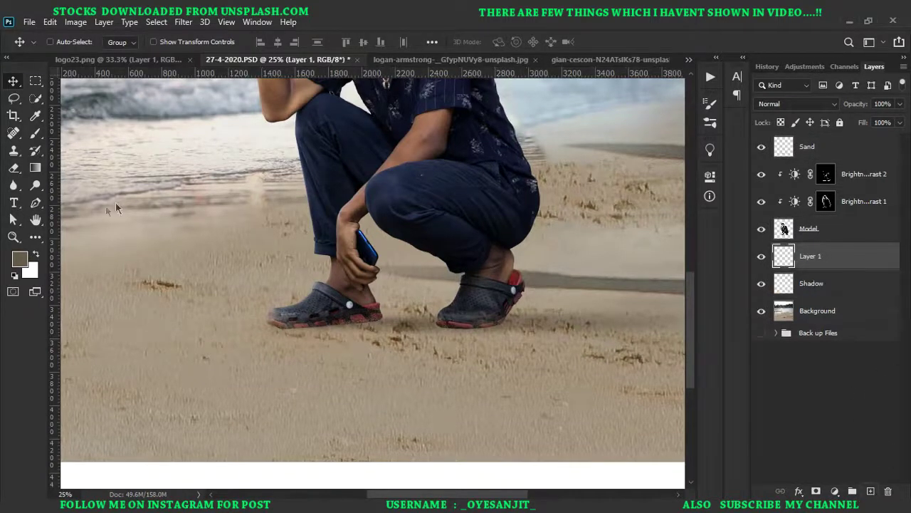
Set the foreground colour to sand brown 706759 sampled from the beach, then switch to the Brush
{"action": "left_click", "coordinate": [23, 260]}
{"action": "type", "text": "5b5b5b"}
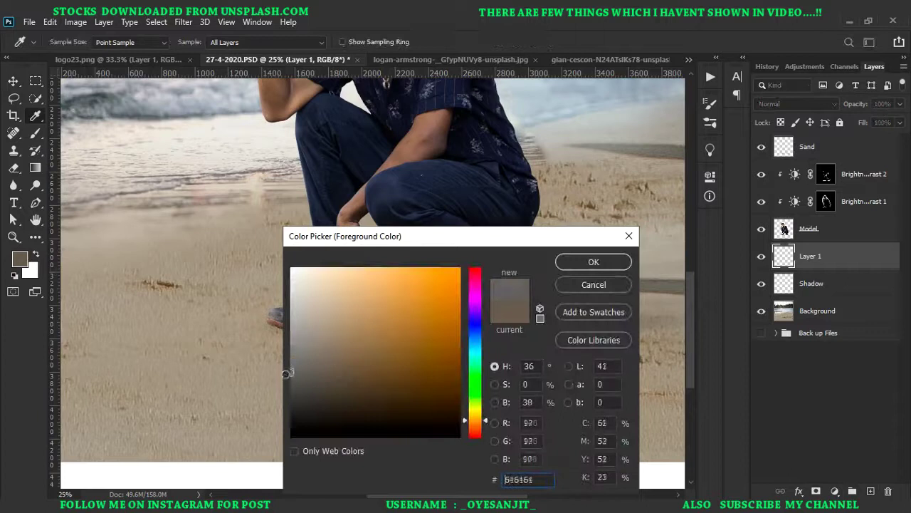
{"action": "left_click", "coordinate": [251, 355]}
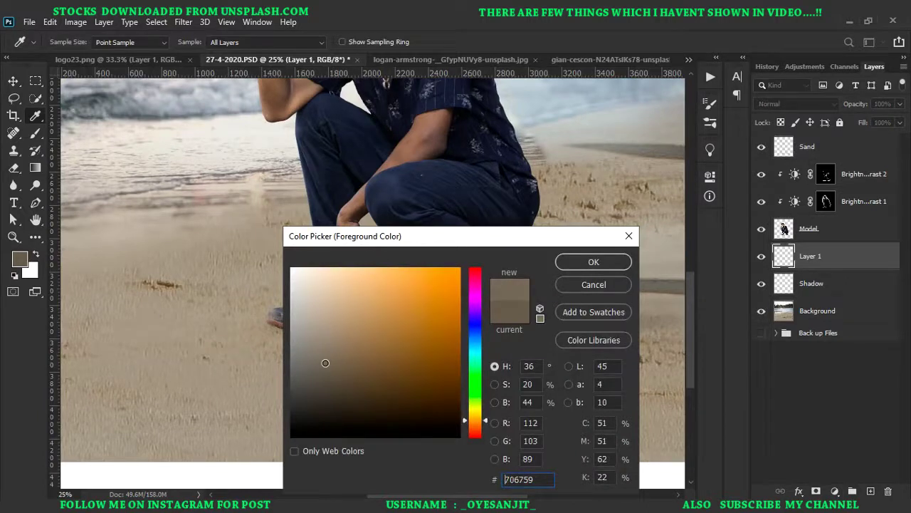
{"action": "left_click", "coordinate": [584, 261]}
{"action": "key", "text": "b"}
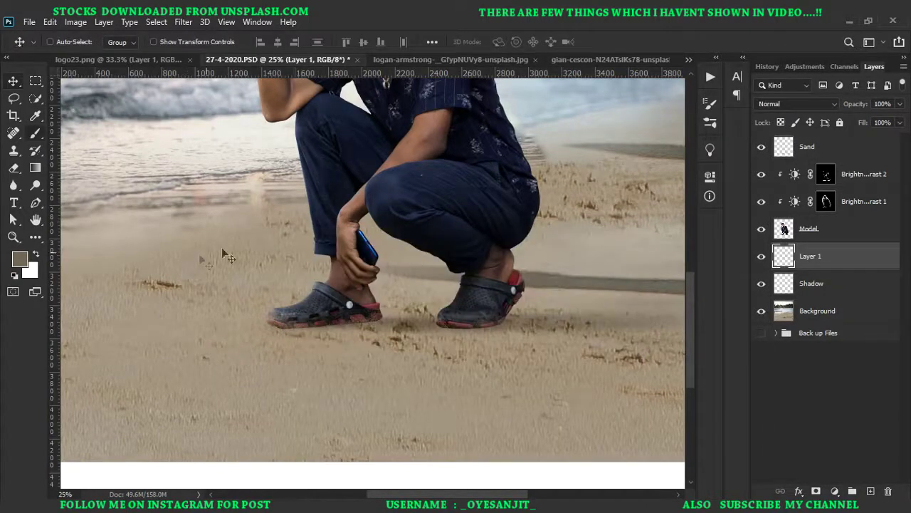
{"action": "right_click", "coordinate": [354, 239]}
{"action": "double_click", "coordinate": [414, 365]}
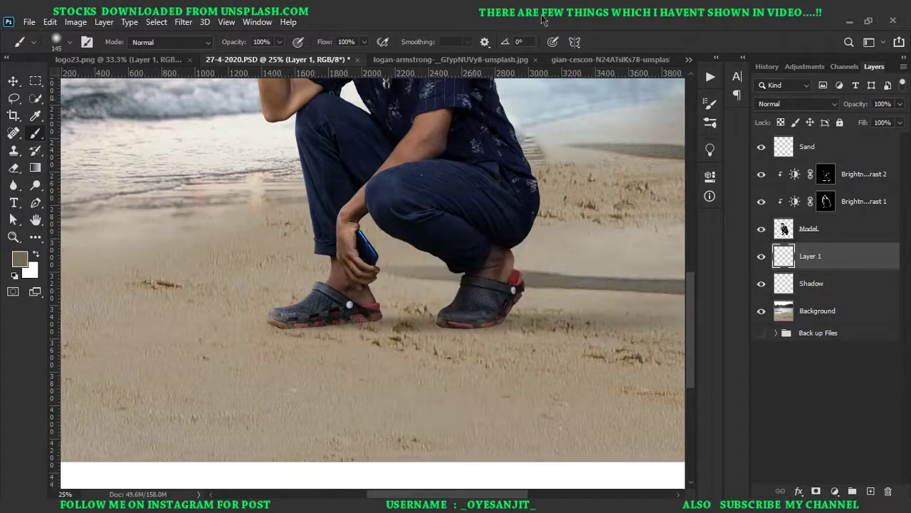
Paint along the left shoe's sole with a 46 px brush and between the shoes at 79 px
{"action": "scroll", "coordinate": [386, 223], "scroll_direction": "up", "scroll_amount": 2}
{"action": "scroll", "coordinate": [385, 222], "scroll_direction": "up", "scroll_amount": 1}
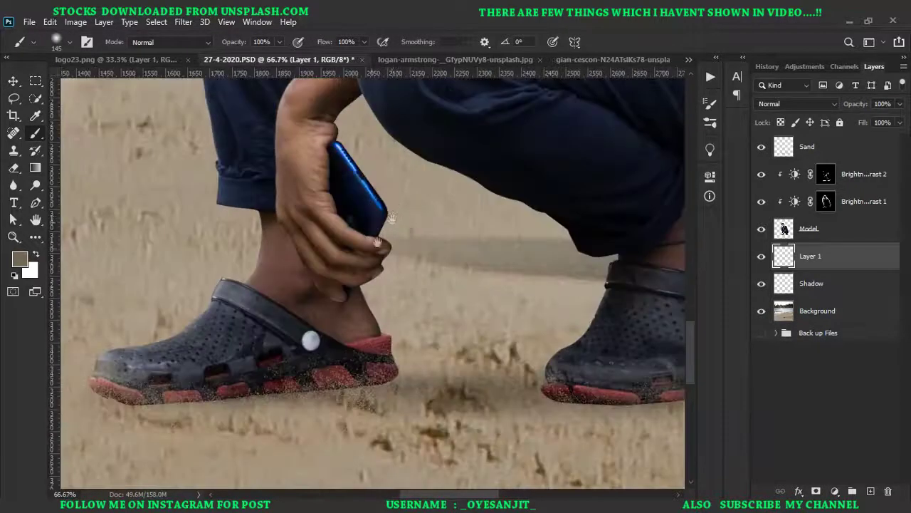
{"action": "left_click_drag", "start_coordinate": [323, 306], "coordinate": [339, 212]}
{"action": "right_click", "coordinate": [306, 304]}
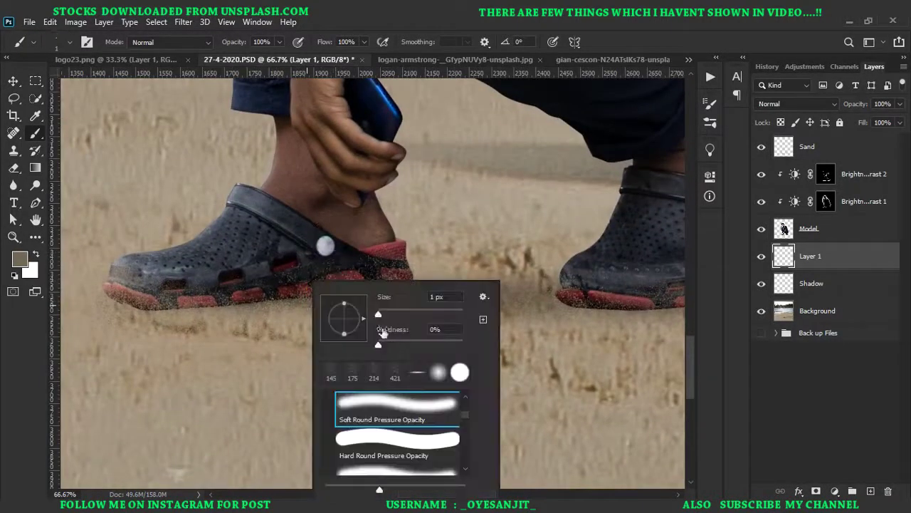
{"action": "key", "text": "Escape"}
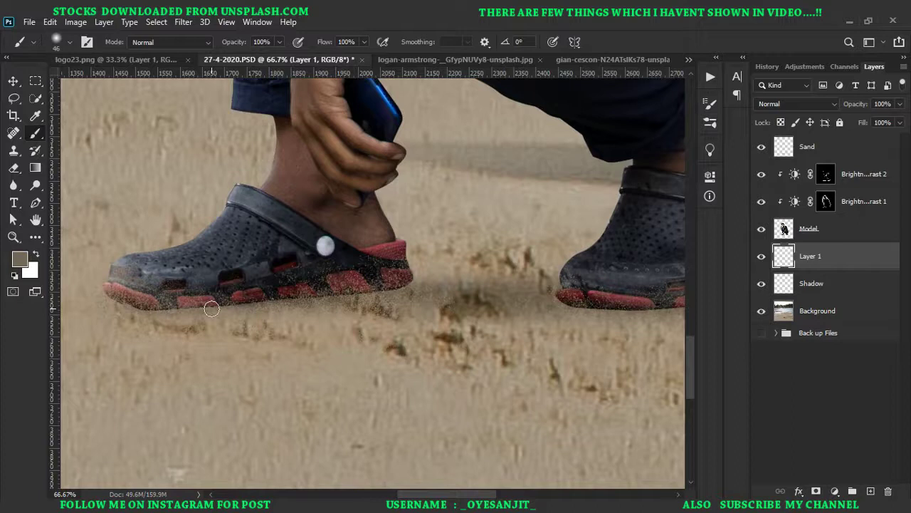
{"action": "left_click_drag", "start_coordinate": [175, 318], "coordinate": [368, 295]}
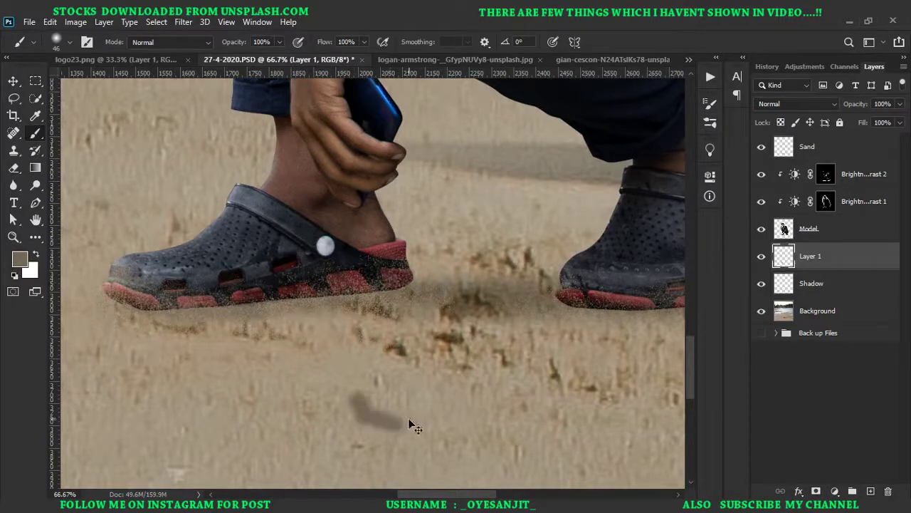
{"action": "right_click", "coordinate": [316, 326], "text": "alt"}
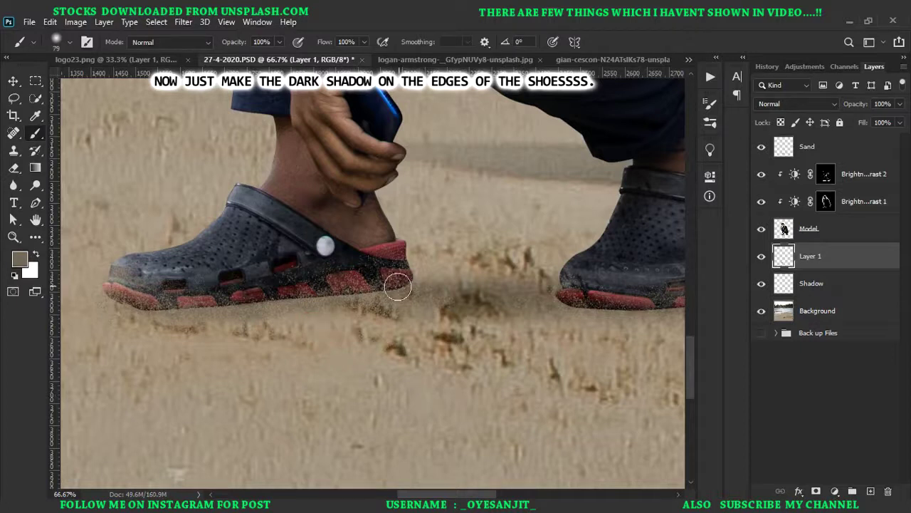
{"action": "mouse_move", "coordinate": [416, 279]}
{"action": "left_mouse_down"}
{"action": "mouse_move", "coordinate": [491, 282]}
{"action": "mouse_move", "coordinate": [356, 329]}
{"action": "left_mouse_up"}
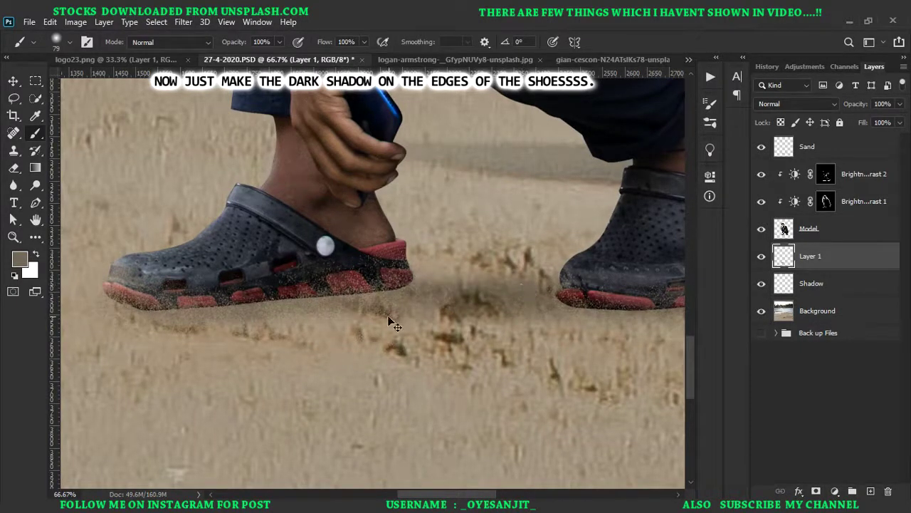
Zoom to 200% on the sole and choose a darker brown paint colour
{"action": "scroll", "coordinate": [357, 330], "scroll_direction": "up", "scroll_amount": 2}
{"action": "right_click", "coordinate": [301, 342]}
{"action": "key", "text": "Escape"}
{"action": "right_click", "coordinate": [357, 284]}
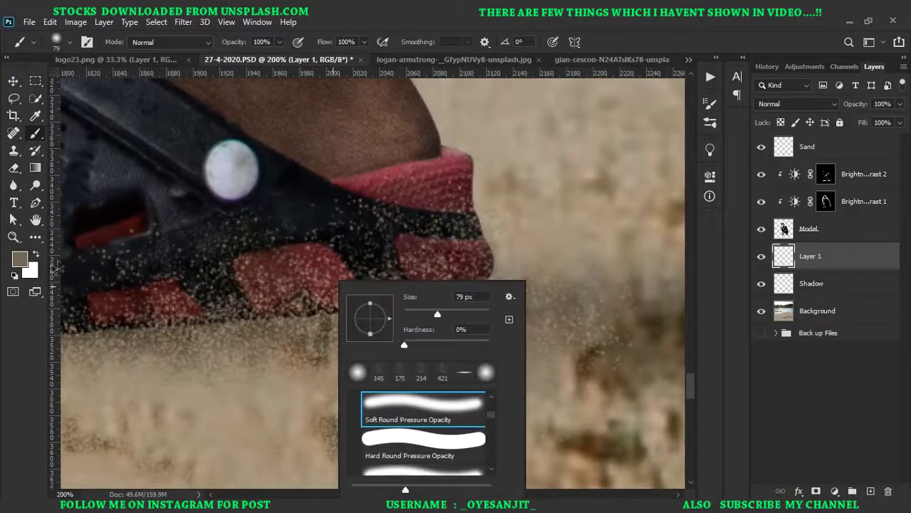
{"action": "left_click", "coordinate": [19, 259]}
{"action": "left_click_drag", "start_coordinate": [325, 366], "coordinate": [321, 399]}
{"action": "left_click", "coordinate": [594, 262]}
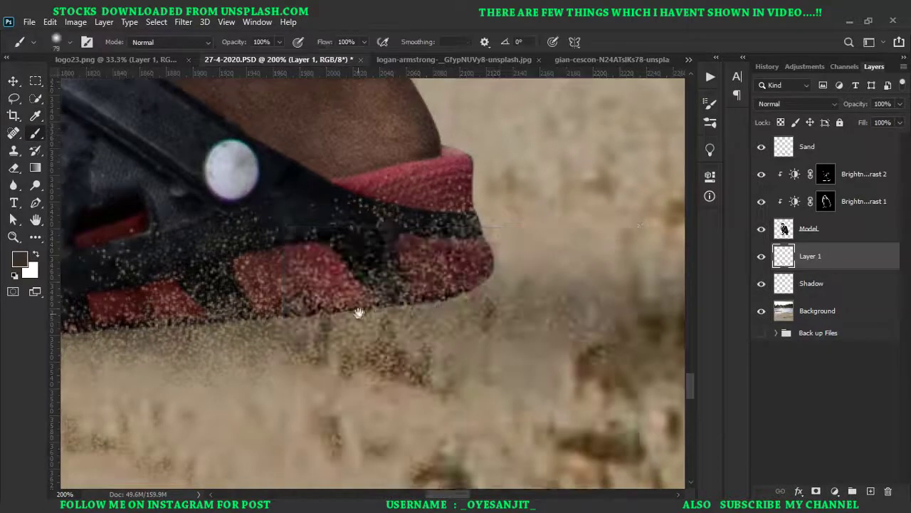
Paint sand speckles along the shoe-sand boundary and toggle Layer 1 to compare
{"action": "left_click_drag", "start_coordinate": [359, 313], "coordinate": [541, 235]}
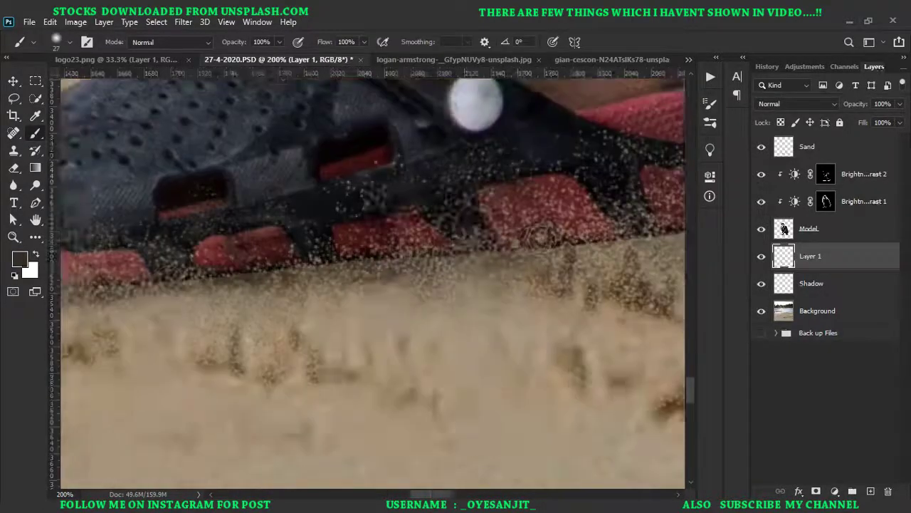
{"action": "left_click_drag", "start_coordinate": [541, 238], "coordinate": [428, 250]}
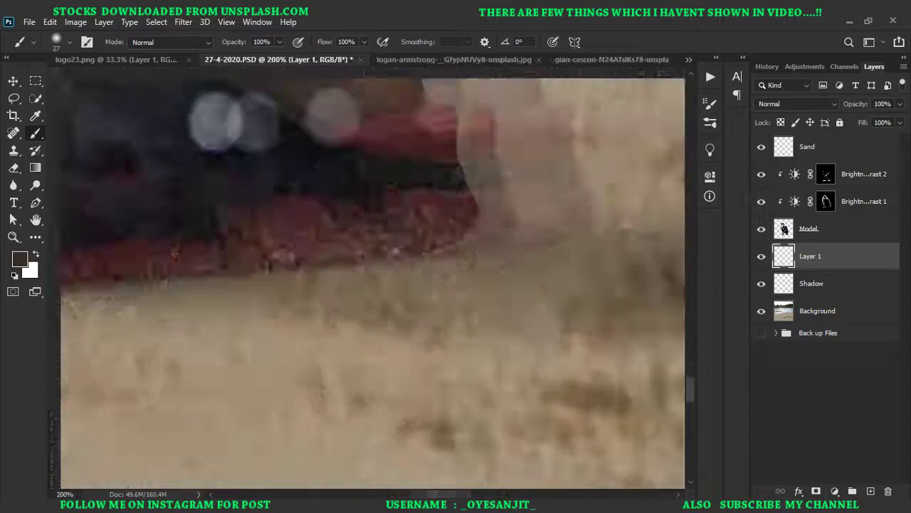
{"action": "left_click_drag", "start_coordinate": [99, 246], "coordinate": [370, 242]}
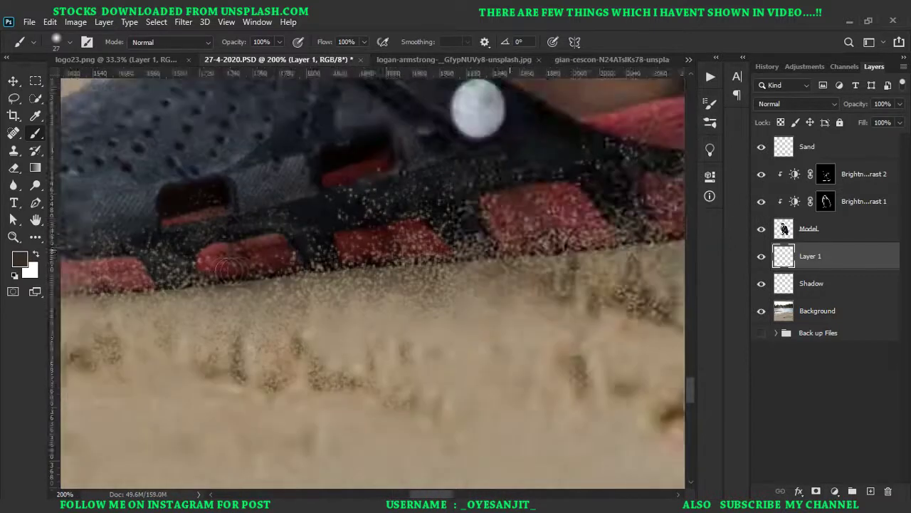
{"action": "key", "text": "ctrl+minus"}
{"action": "key", "text": "ctrl+minus"}
{"action": "key", "text": "ctrl+minus"}
{"action": "left_click", "coordinate": [761, 255]}
{"action": "left_click", "coordinate": [762, 256]}
Brush more sand speckles along the bottom of the other sole
{"action": "scroll", "coordinate": [550, 319], "scroll_direction": "down", "scroll_amount": 3}
{"action": "scroll", "coordinate": [550, 319], "scroll_direction": "up", "scroll_amount": 5}
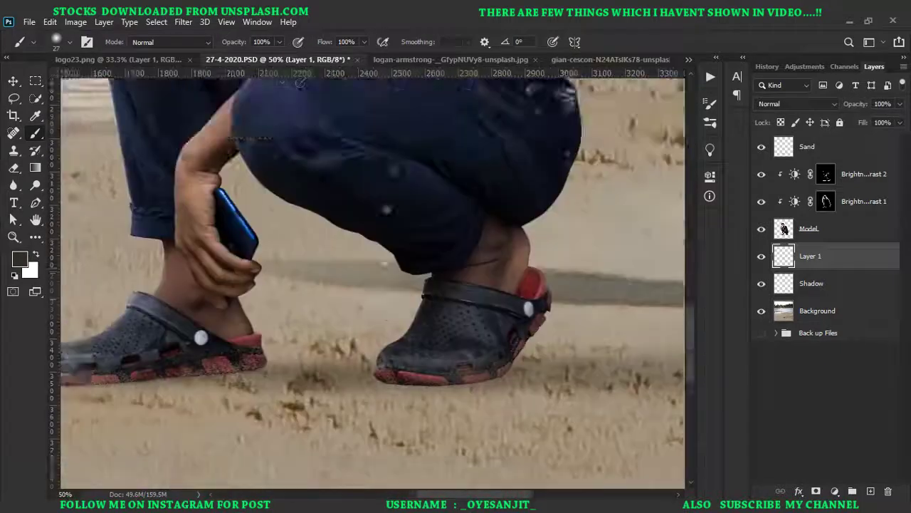
{"action": "scroll", "coordinate": [411, 409], "scroll_direction": "up", "scroll_amount": 2}
{"action": "left_click_drag", "start_coordinate": [366, 354], "coordinate": [469, 365]}
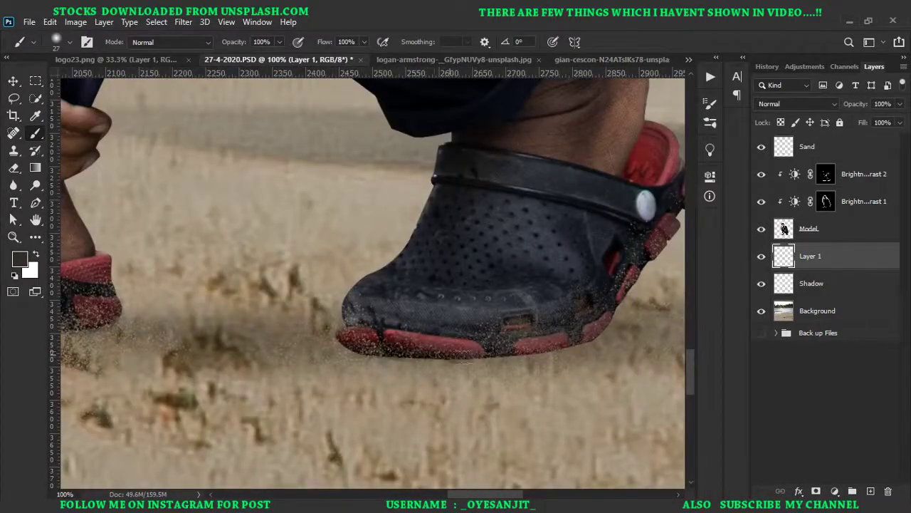
{"action": "scroll", "coordinate": [477, 366], "scroll_direction": "up", "scroll_amount": 3}
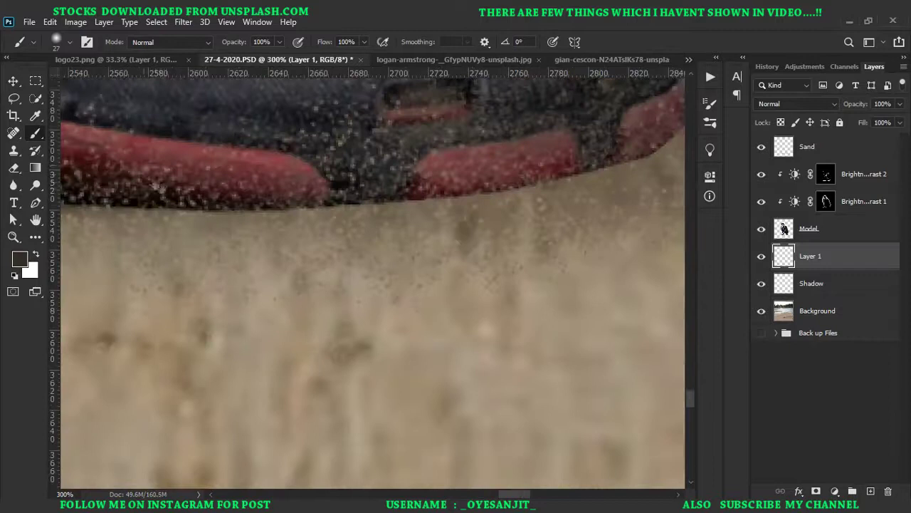
{"action": "scroll", "coordinate": [334, 285], "scroll_direction": "up", "scroll_amount": 2}
{"action": "scroll", "coordinate": [417, 324], "scroll_direction": "left", "scroll_amount": 3}
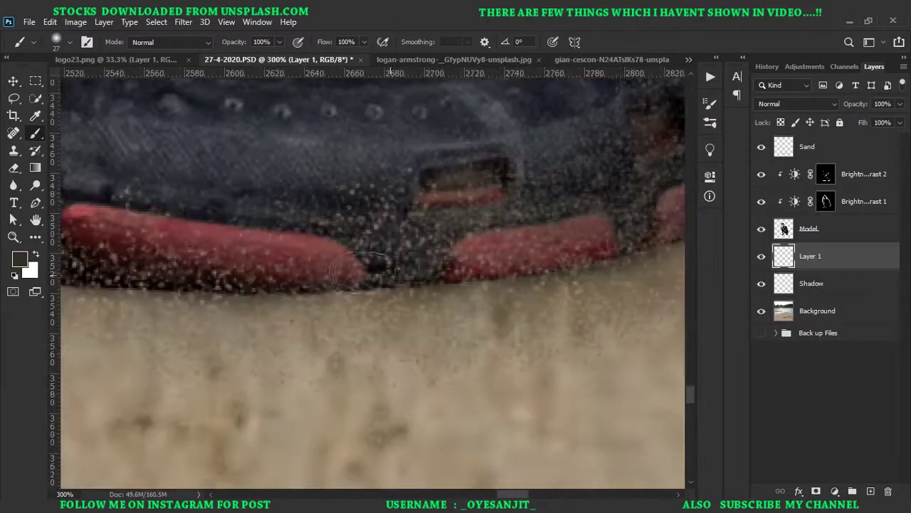
{"action": "scroll", "coordinate": [417, 324], "scroll_direction": "left", "scroll_amount": 3}
{"action": "scroll", "coordinate": [418, 324], "scroll_direction": "down", "scroll_amount": 4}
{"action": "scroll", "coordinate": [417, 324], "scroll_direction": "down", "scroll_amount": 5}
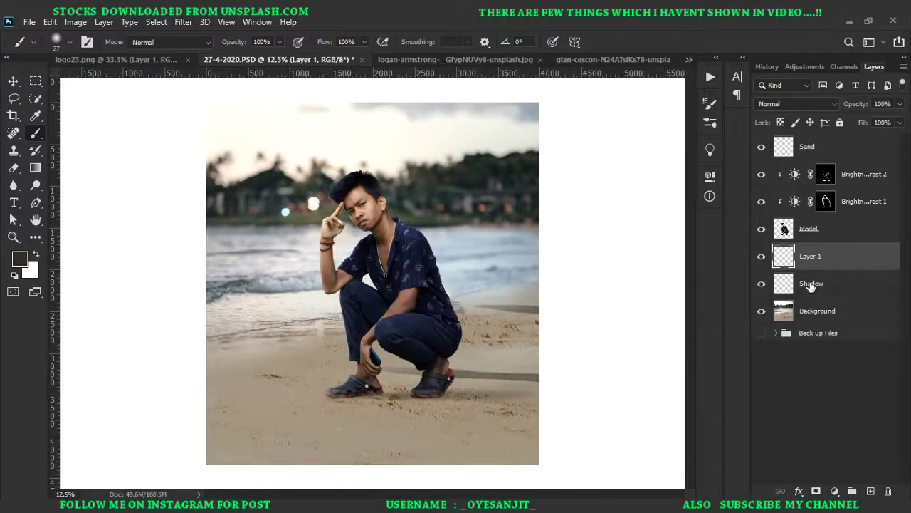
Lower the Shadow layer's opacity to 45%
{"action": "left_click", "coordinate": [807, 285]}
{"action": "left_click", "coordinate": [900, 104]}
{"action": "left_click_drag", "start_coordinate": [904, 121], "coordinate": [883, 122]}
{"action": "left_click", "coordinate": [764, 295]}
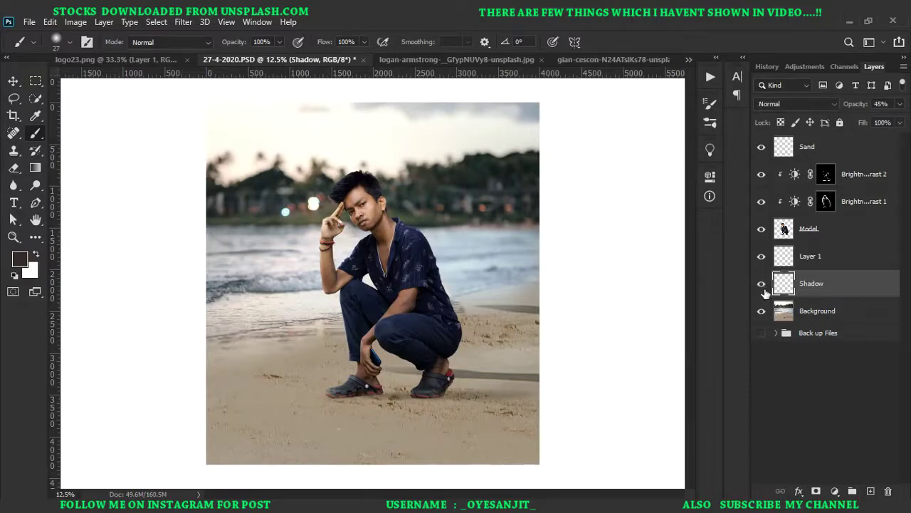
Rename the speckle layer, Layer 1, to Dark shadow
{"action": "left_click", "coordinate": [13, 81]}
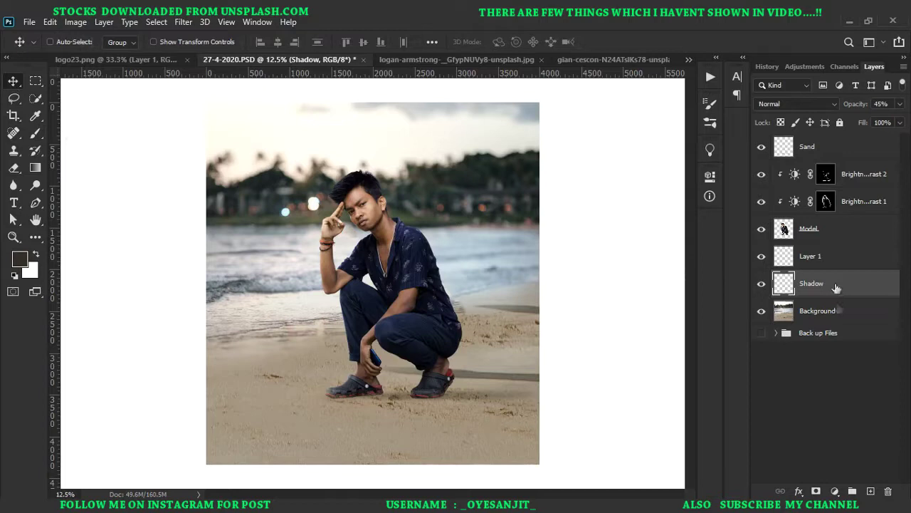
{"action": "left_click", "coordinate": [830, 238]}
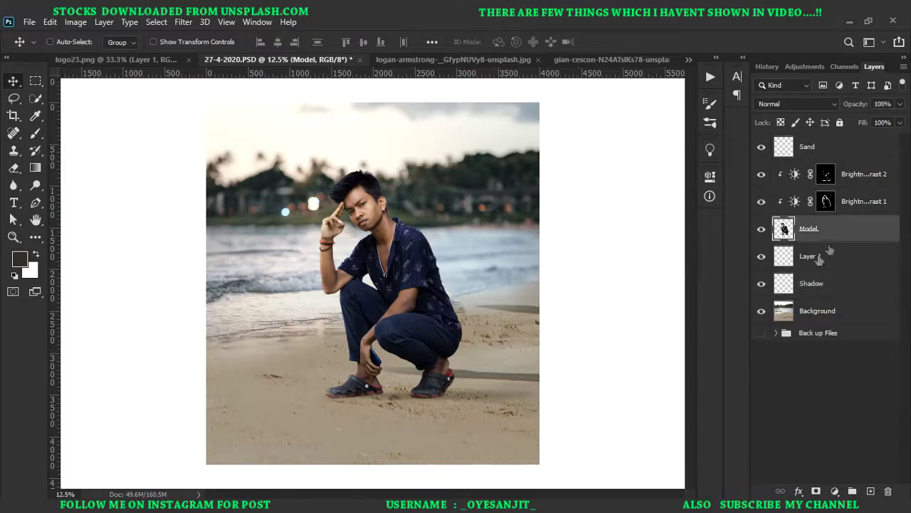
{"action": "double_click", "coordinate": [809, 256]}
{"action": "type", "text": "Dark shado"}
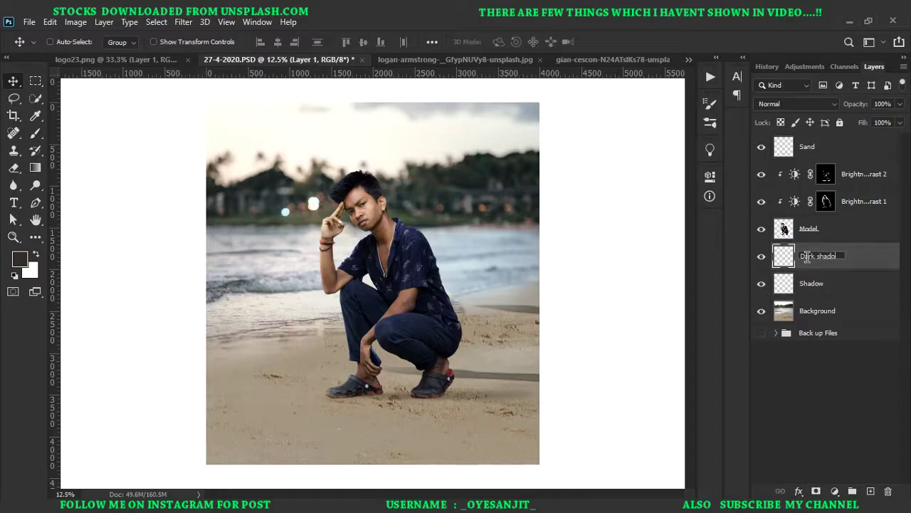
{"action": "type", "text": "w"}
{"action": "key", "text": "Return"}
Rename Brightness/Contrast 2 to Body Shadow and Brightness/Contrast 1 to Body Highlights, then save
{"action": "left_click", "coordinate": [865, 174]}
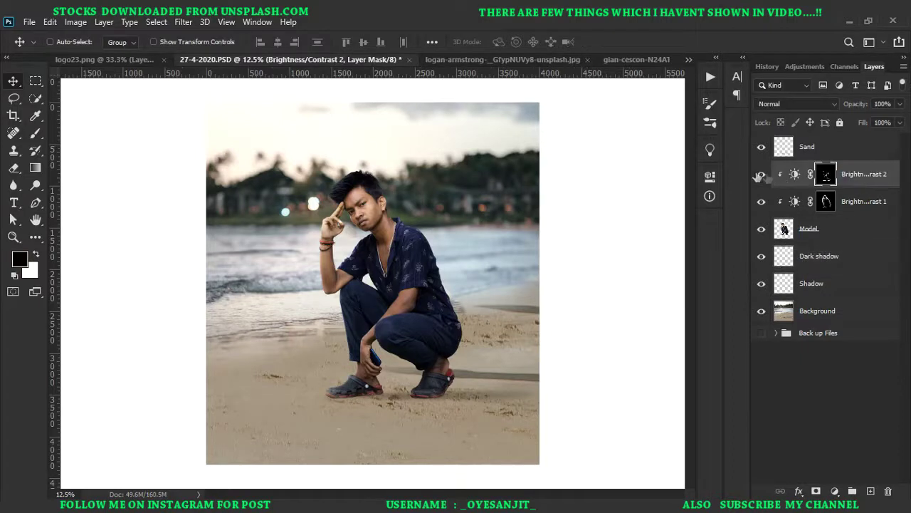
{"action": "double_click", "coordinate": [864, 174]}
{"action": "type", "text": "Body Shadow"}
{"action": "key", "text": "Return"}
{"action": "double_click", "coordinate": [864, 201]}
{"action": "type", "text": "Body Highli"}
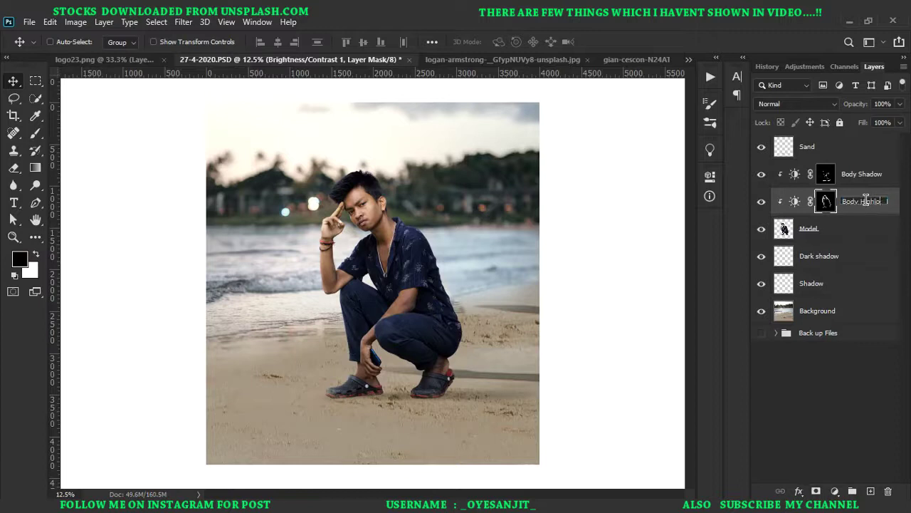
{"action": "key", "text": "BackSpace"}
{"action": "key", "text": "Return"}
{"action": "key", "text": "ctrl+s"}
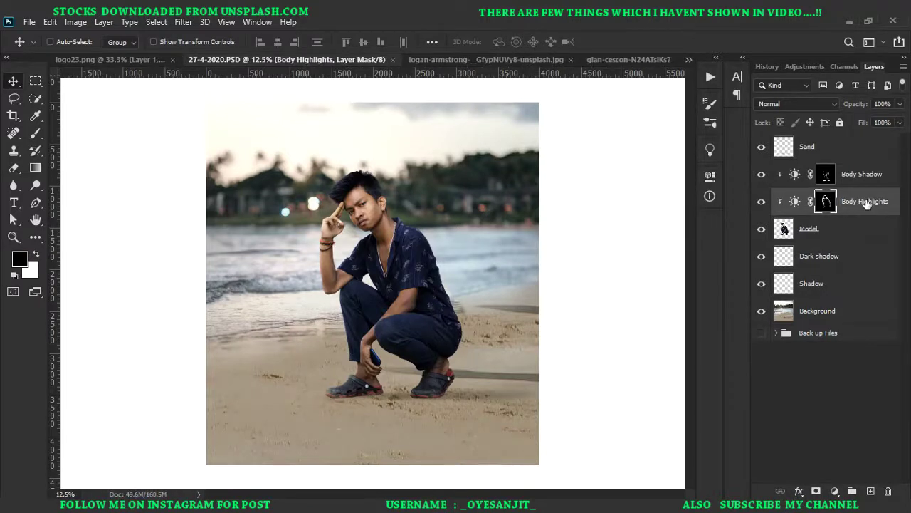
Toggle Body Highlights to check its effect, add and delete a stray layer, and select Model
{"action": "left_click", "coordinate": [762, 203]}
{"action": "left_click", "coordinate": [762, 203]}
{"action": "left_click", "coordinate": [865, 178]}
{"action": "key", "text": "ctrl+shift+alt+n"}
{"action": "key", "text": "Delete"}
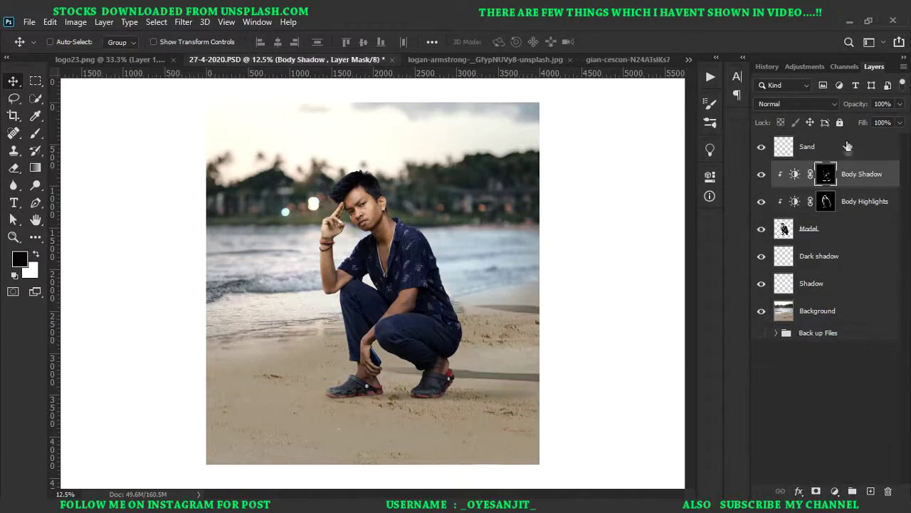
{"action": "left_click", "coordinate": [847, 146]}
{"action": "left_click", "coordinate": [836, 491]}
{"action": "left_click", "coordinate": [845, 231]}
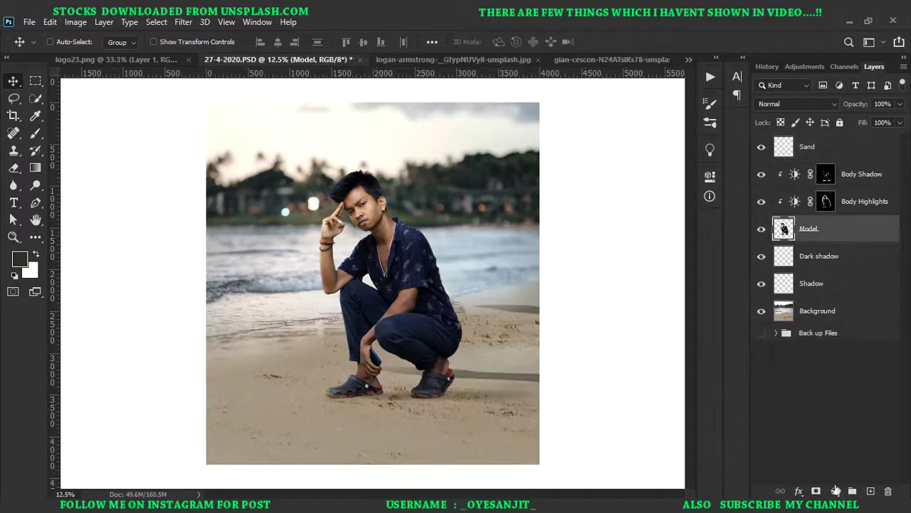
Add a Selective Color adjustment clipped to Model and reduce cyan in Reds to -42
{"action": "left_click", "coordinate": [836, 491]}
{"action": "left_click", "coordinate": [834, 482]}
{"action": "key", "text": "ctrl+plus"}
{"action": "key", "text": "ctrl+plus"}
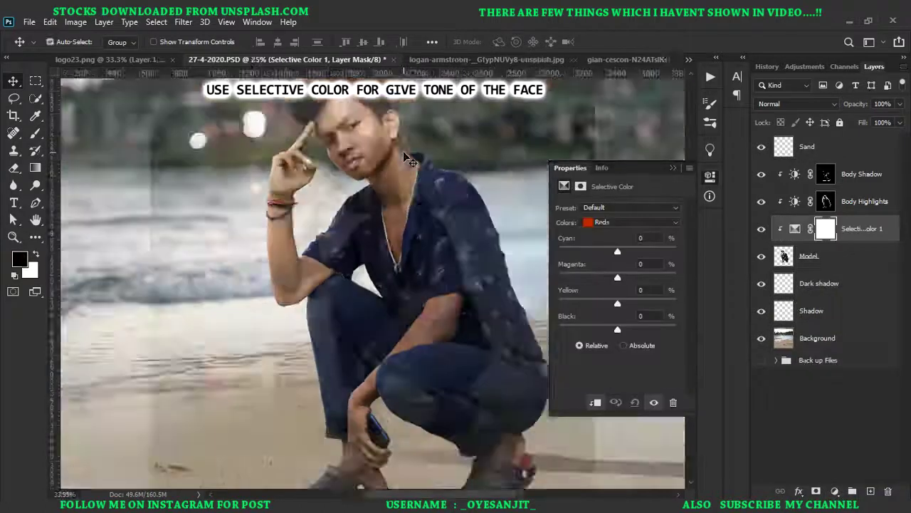
{"action": "key", "text": "ctrl+minus"}
{"action": "mouse_move", "coordinate": [617, 252]}
{"action": "left_mouse_down"}
{"action": "mouse_move", "coordinate": [582, 251]}
{"action": "mouse_move", "coordinate": [593, 251]}
{"action": "left_mouse_up"}
{"action": "key", "text": "ctrl+plus"}
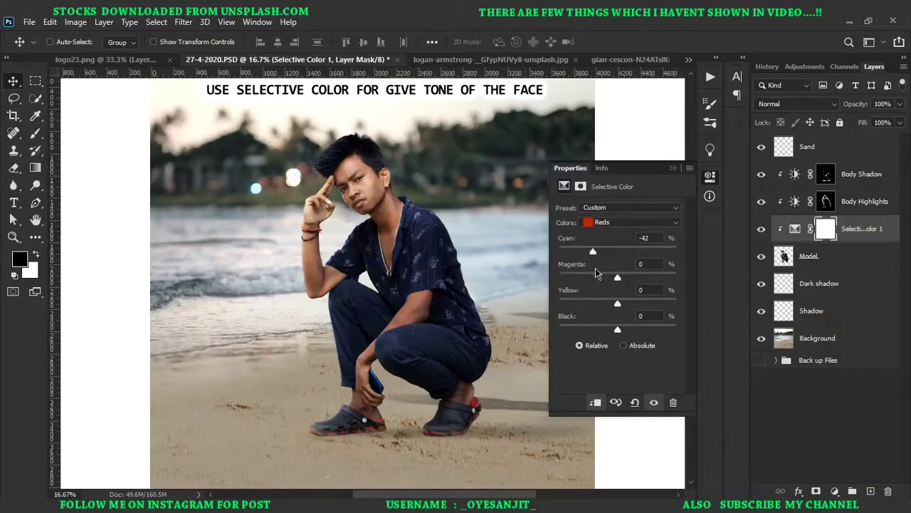
In the Cyans range, push cyan to +100, adjust magenta, raise yellow and add a little black
{"action": "left_click", "coordinate": [621, 222]}
{"action": "left_click", "coordinate": [603, 259]}
{"action": "left_click_drag", "start_coordinate": [618, 251], "coordinate": [479, 270]}
{"action": "left_click_drag", "start_coordinate": [617, 277], "coordinate": [386, 321]}
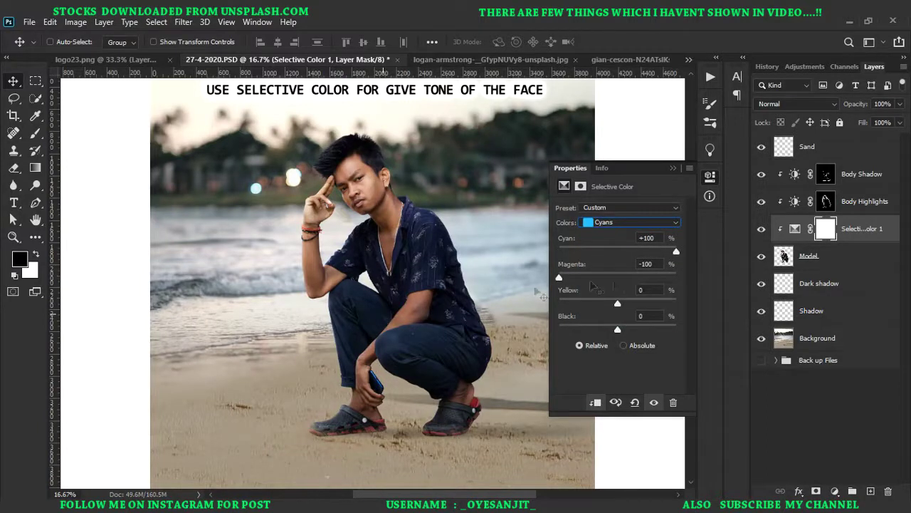
{"action": "left_click_drag", "start_coordinate": [637, 304], "coordinate": [671, 303]}
{"action": "left_click_drag", "start_coordinate": [617, 329], "coordinate": [643, 329]}
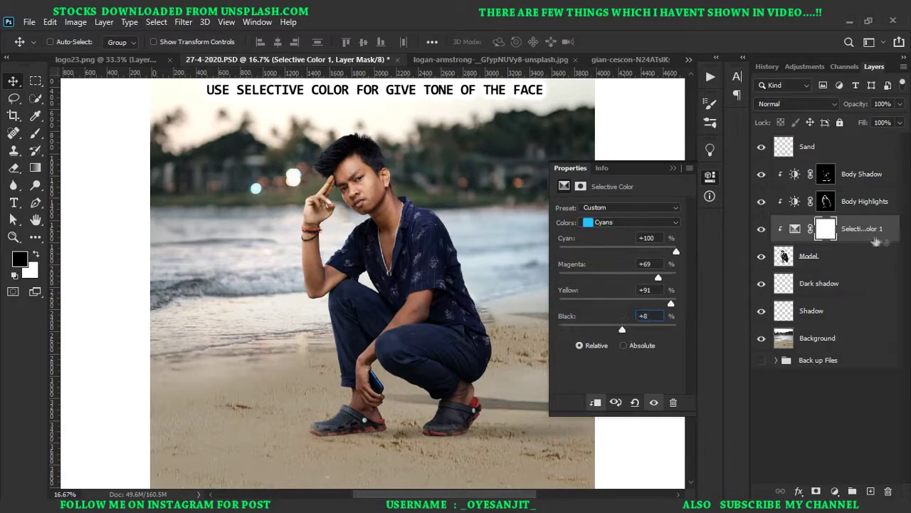
Nudge the yellow and cyan sliders in the Neutrals range
{"action": "left_click", "coordinate": [607, 224]}
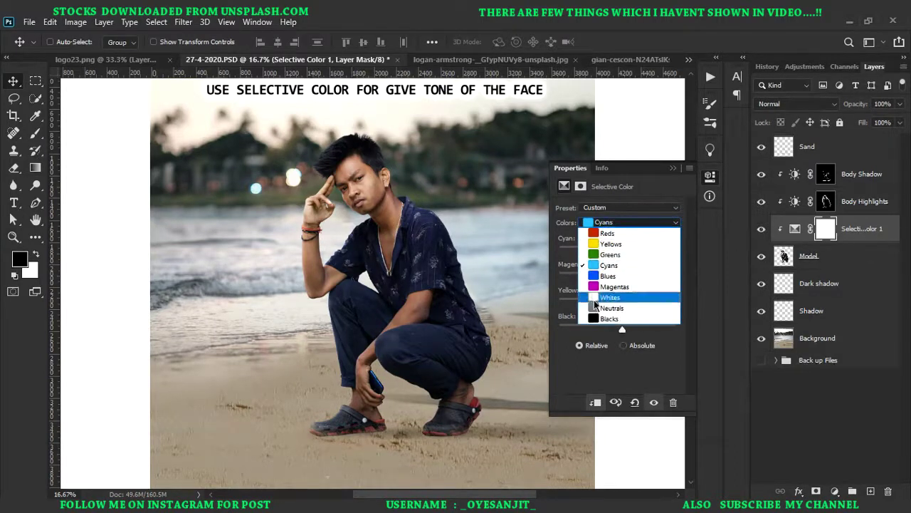
{"action": "left_click", "coordinate": [597, 311]}
{"action": "left_click_drag", "start_coordinate": [617, 304], "coordinate": [608, 304]}
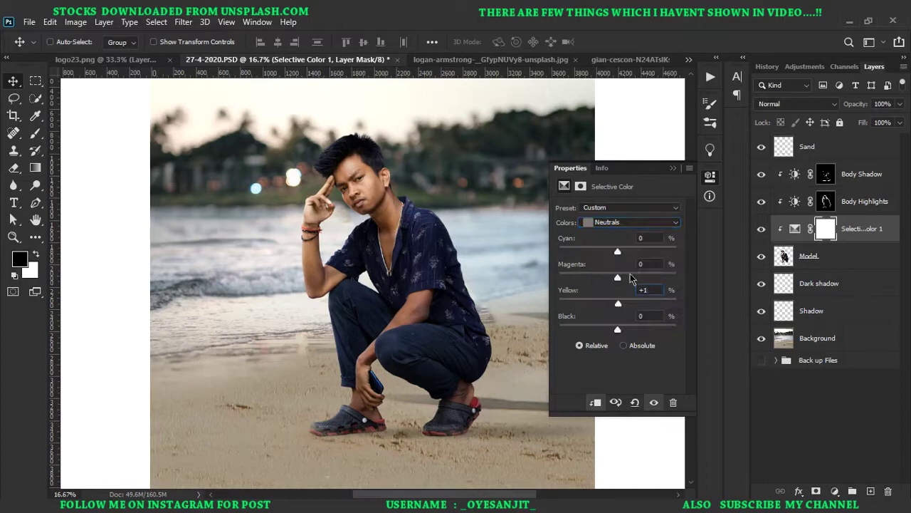
{"action": "left_click_drag", "start_coordinate": [617, 252], "coordinate": [619, 254]}
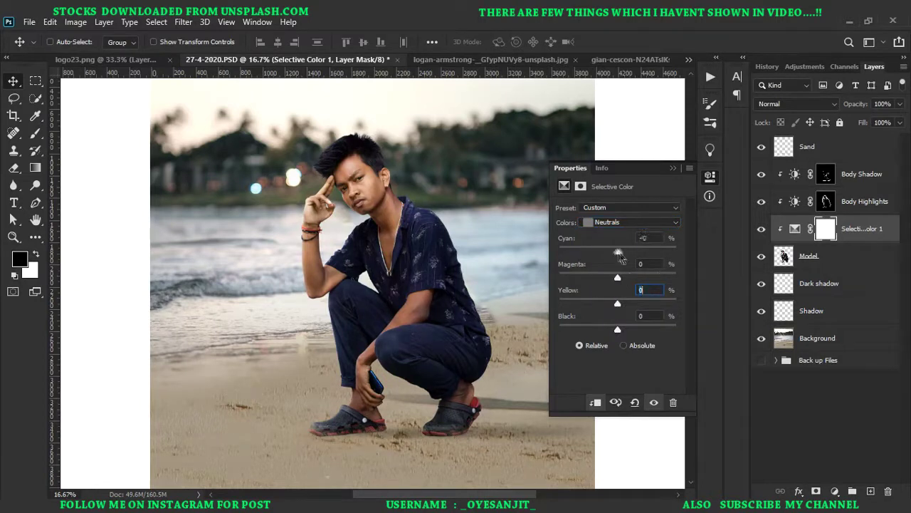
Toggle the Selective Color layer to compare the skin tone, leaving it visible
{"action": "left_click", "coordinate": [674, 170]}
{"action": "left_click", "coordinate": [761, 229]}
{"action": "left_click", "coordinate": [761, 228]}
{"action": "left_click", "coordinate": [760, 228]}
{"action": "left_click", "coordinate": [756, 235]}
{"action": "left_click", "coordinate": [760, 230]}
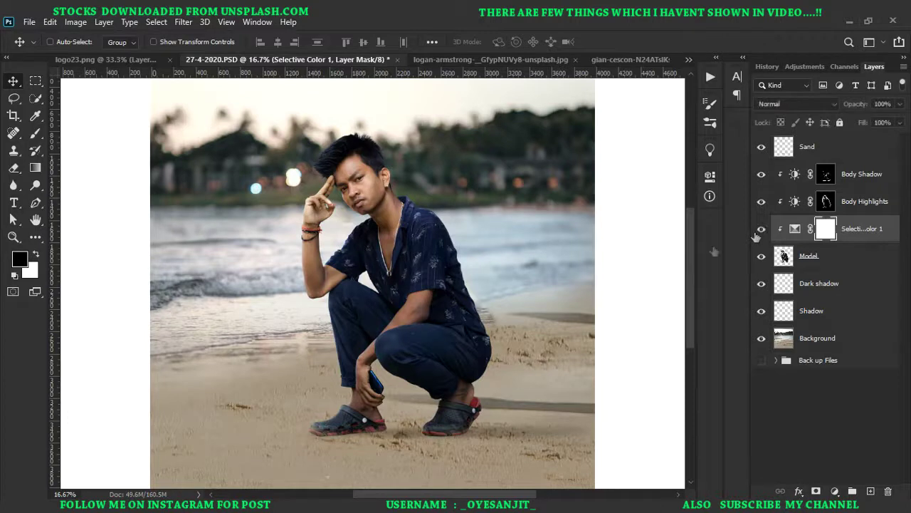
{"action": "left_click", "coordinate": [762, 229]}
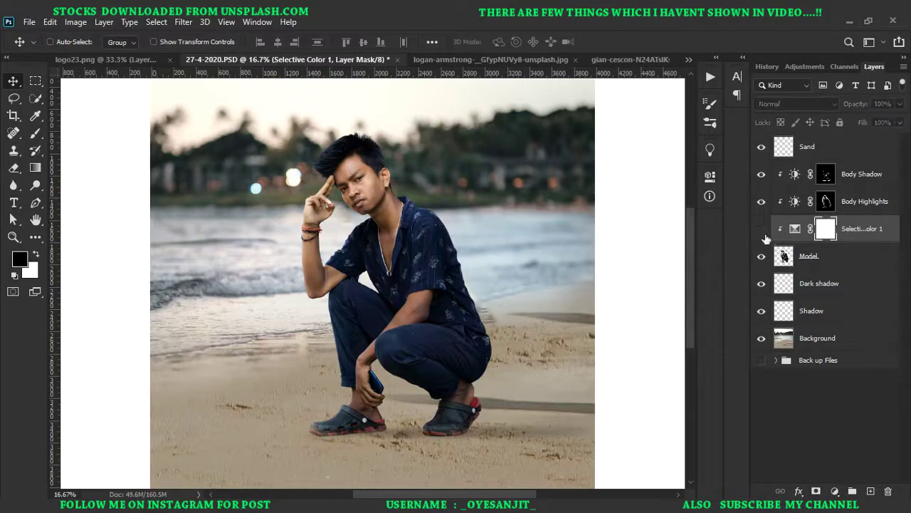
{"action": "left_click", "coordinate": [762, 232]}
{"action": "key", "text": "ctrl+minus"}
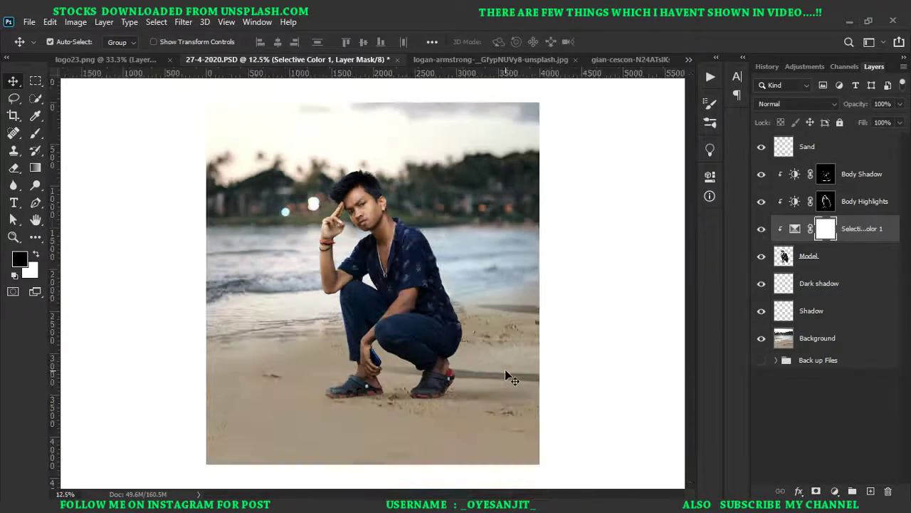
{"action": "key", "text": "ctrl+minus"}
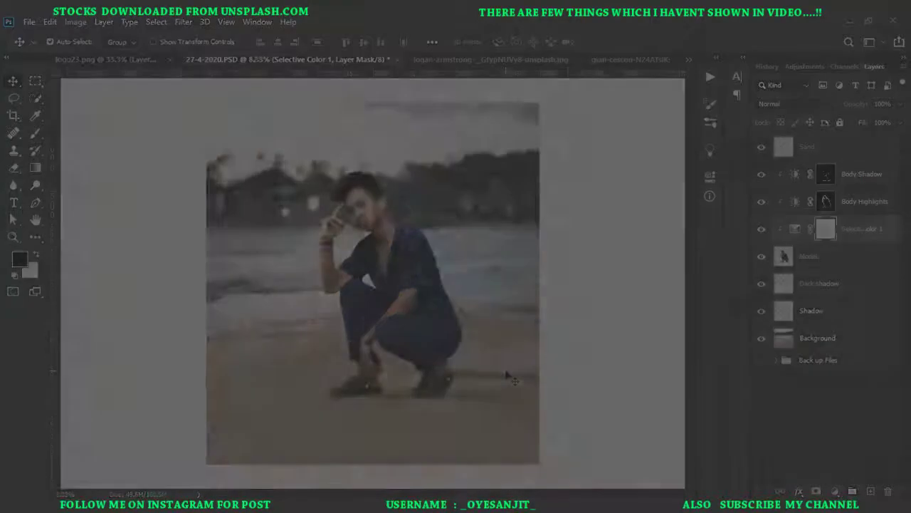